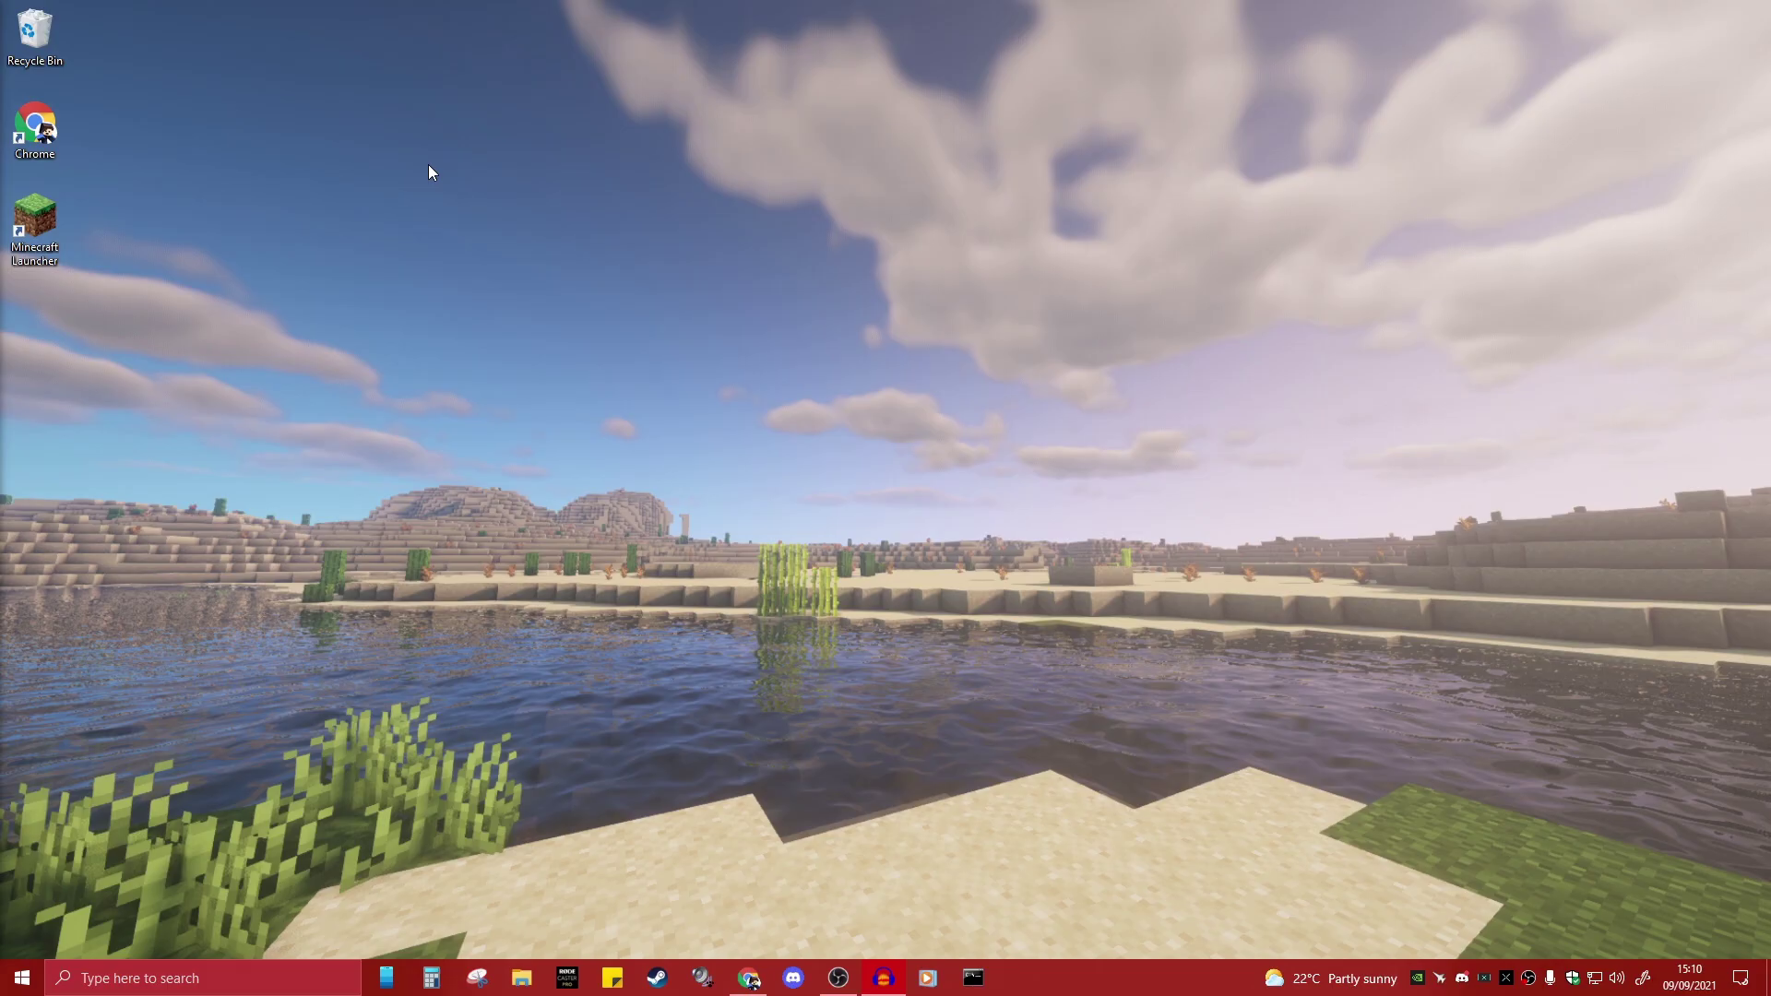
# Launch Minecraft 1.17.1 from the Latest release installation, then quit the game
pyautogui.doubleClick(43, 251)
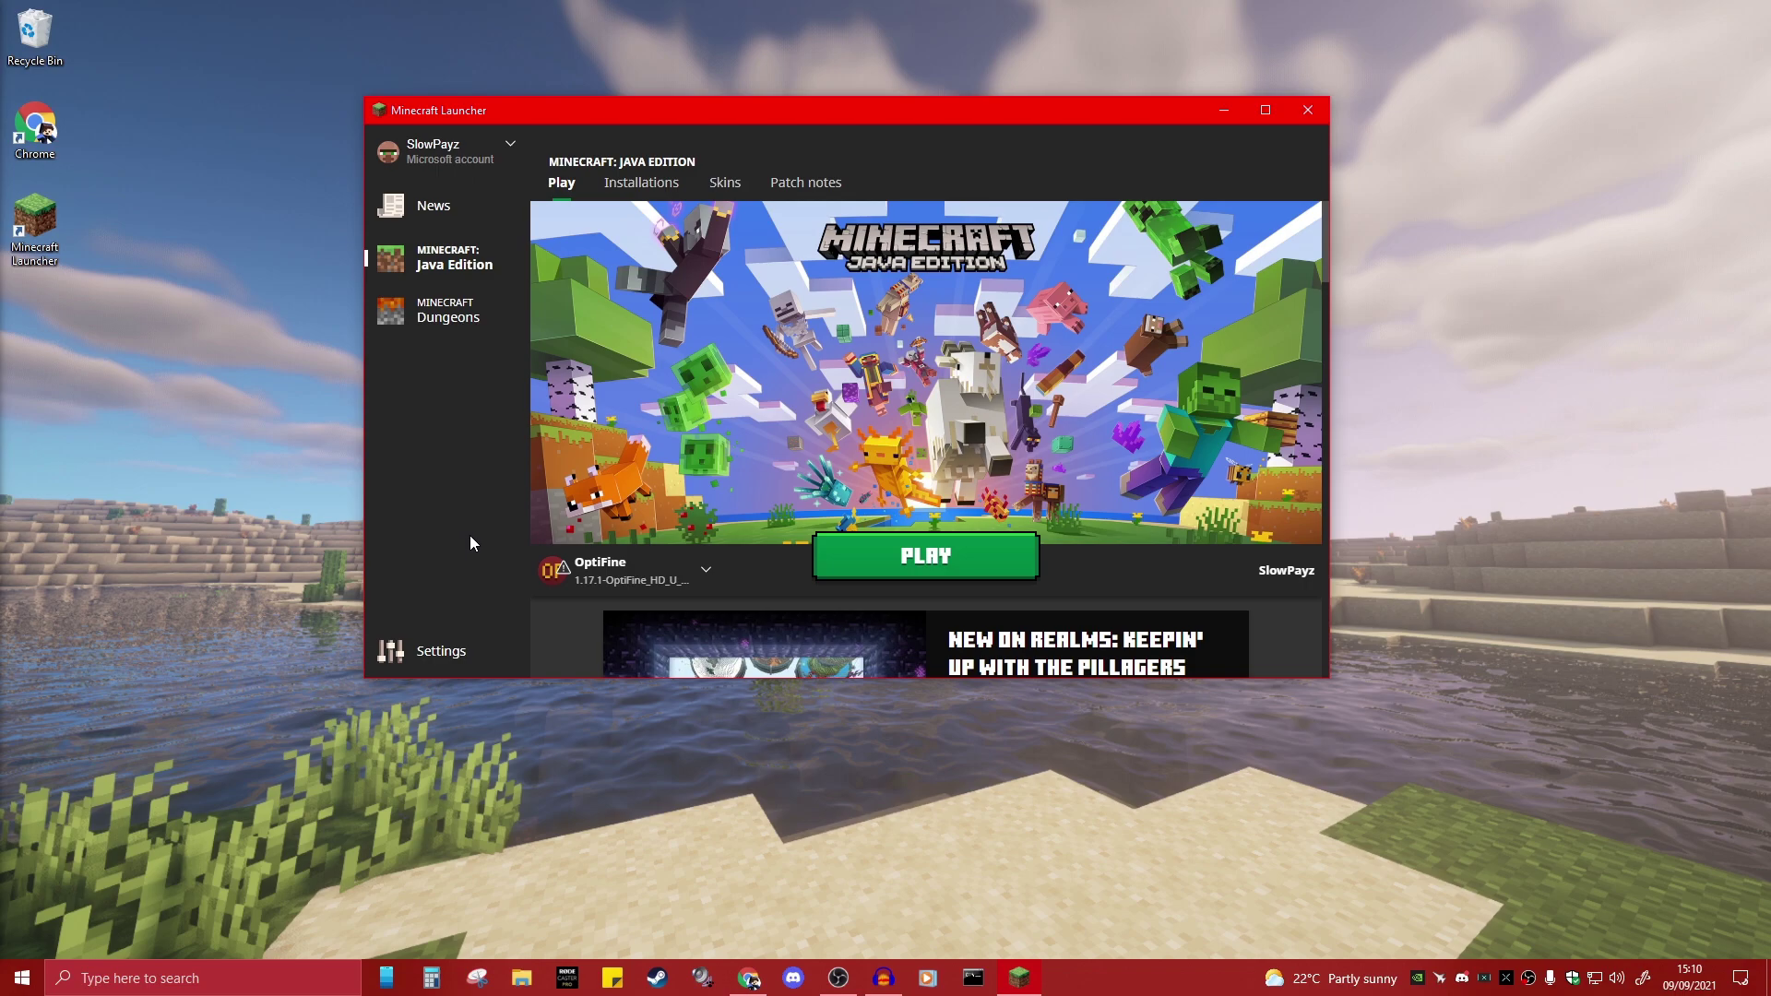
pyautogui.click(701, 570)
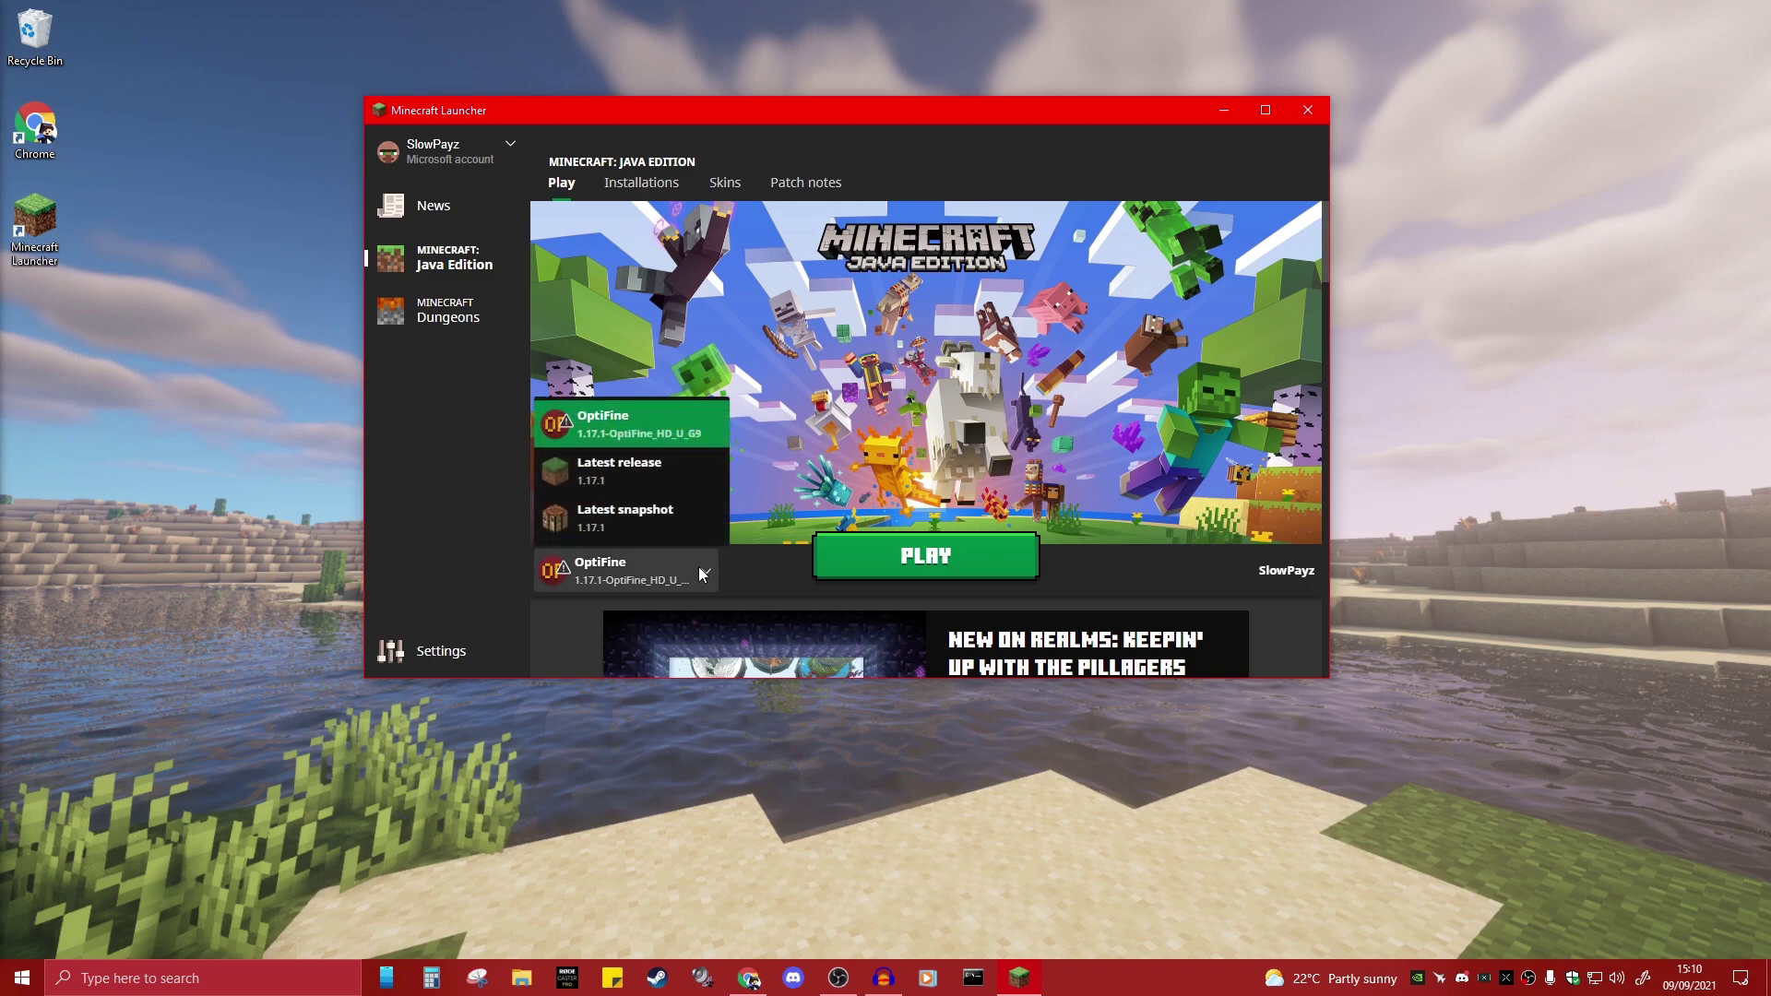
pyautogui.click(602, 474)
pyautogui.click(894, 569)
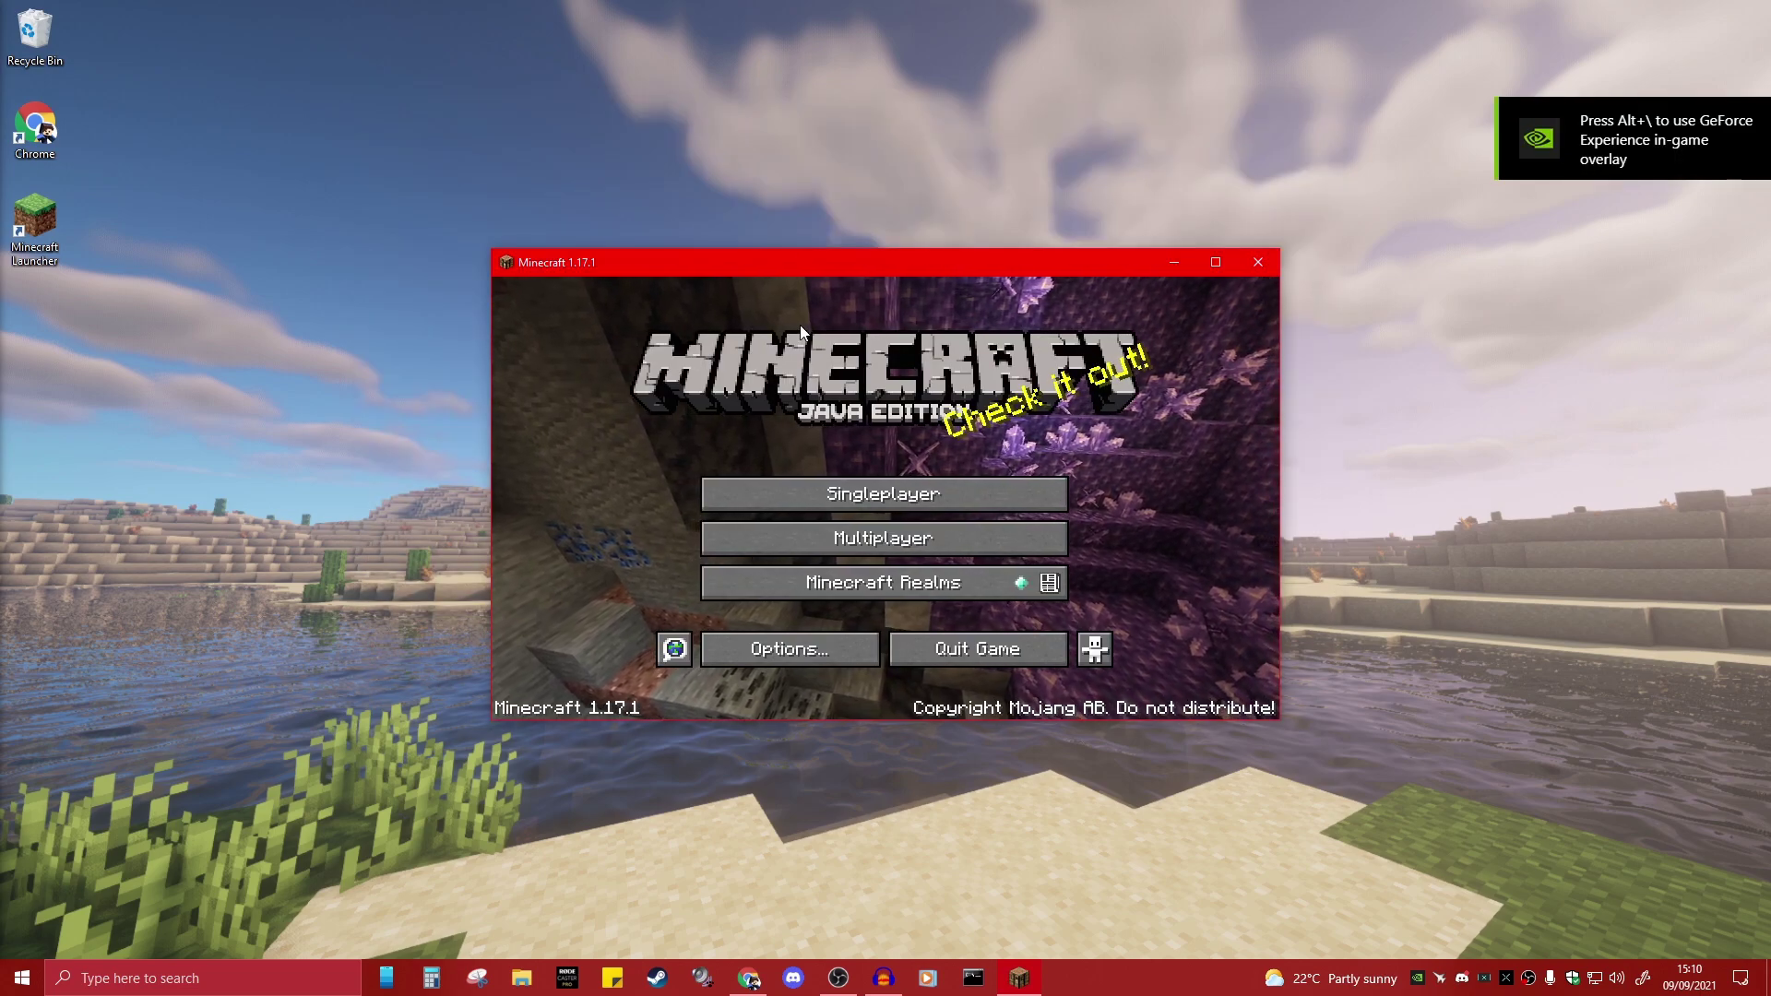
pyautogui.click(1015, 651)
pyautogui.moveTo(827, 434); pyautogui.dragTo(910, 479)
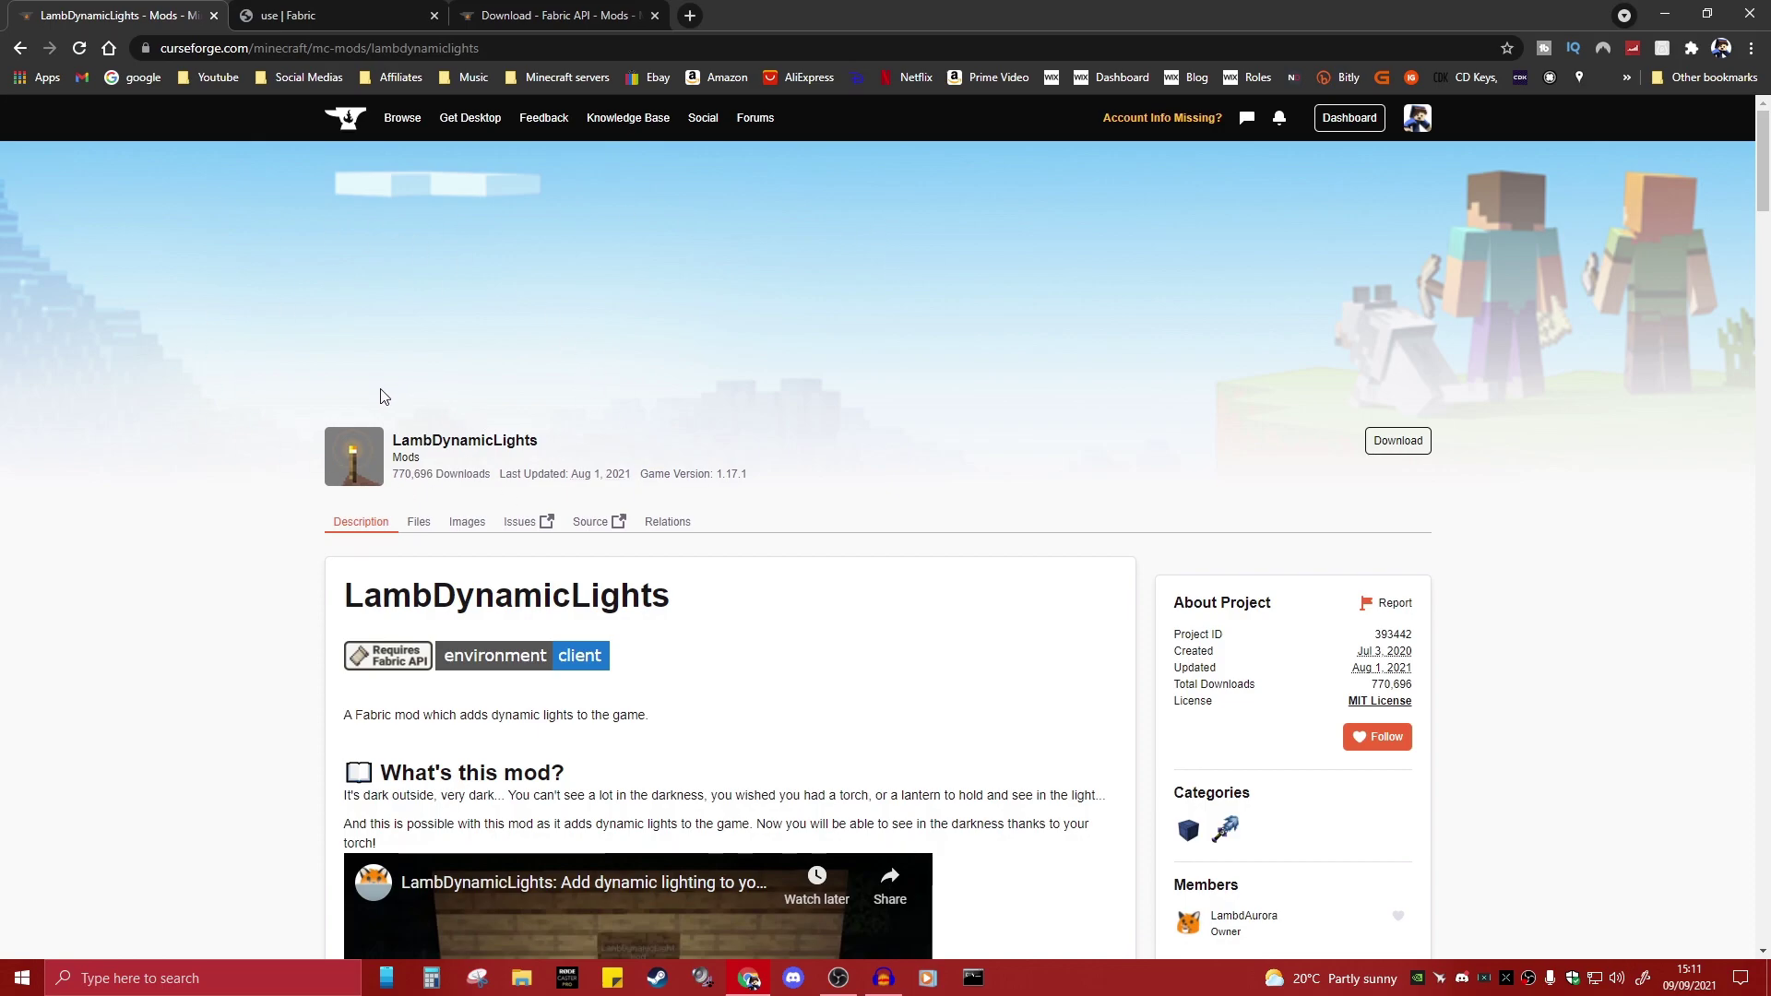
# Download the LambDynamicLights v2.0.2 jar for 1.17.1 from the Files tab and keep it
pyautogui.scroll(-2, 438, 397)
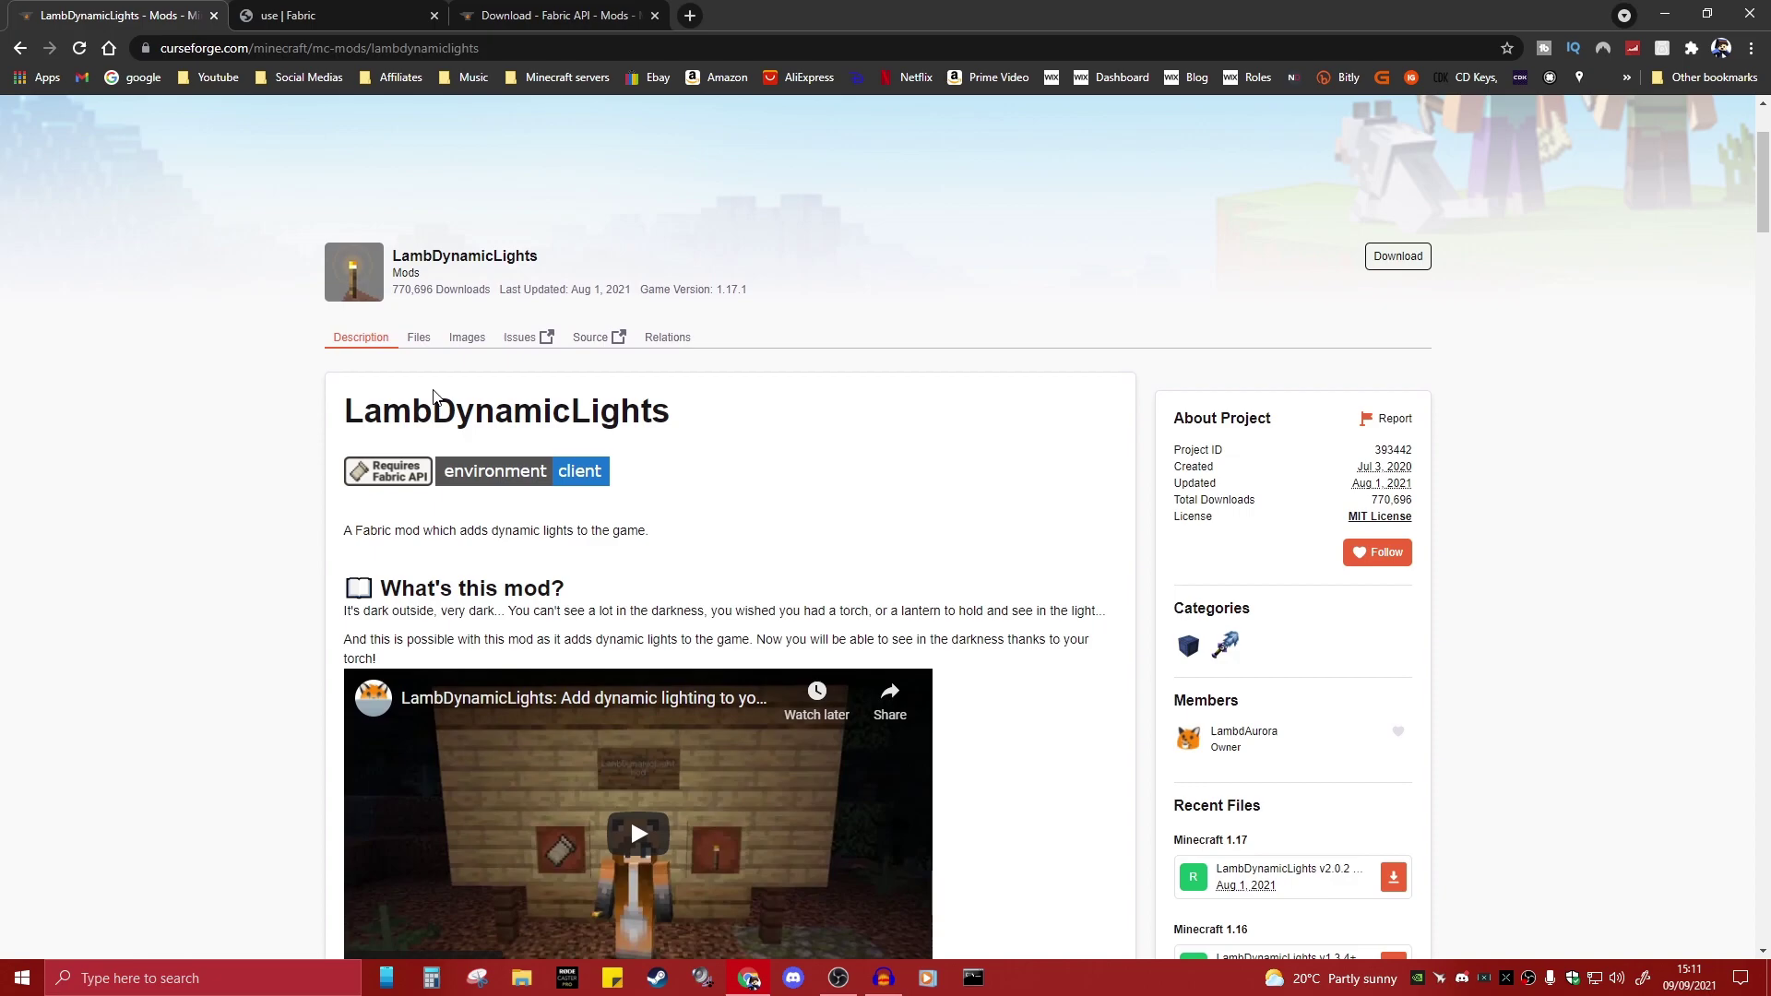
pyautogui.moveTo(643, 289); pyautogui.dragTo(746, 289)
pyautogui.click(721, 288)
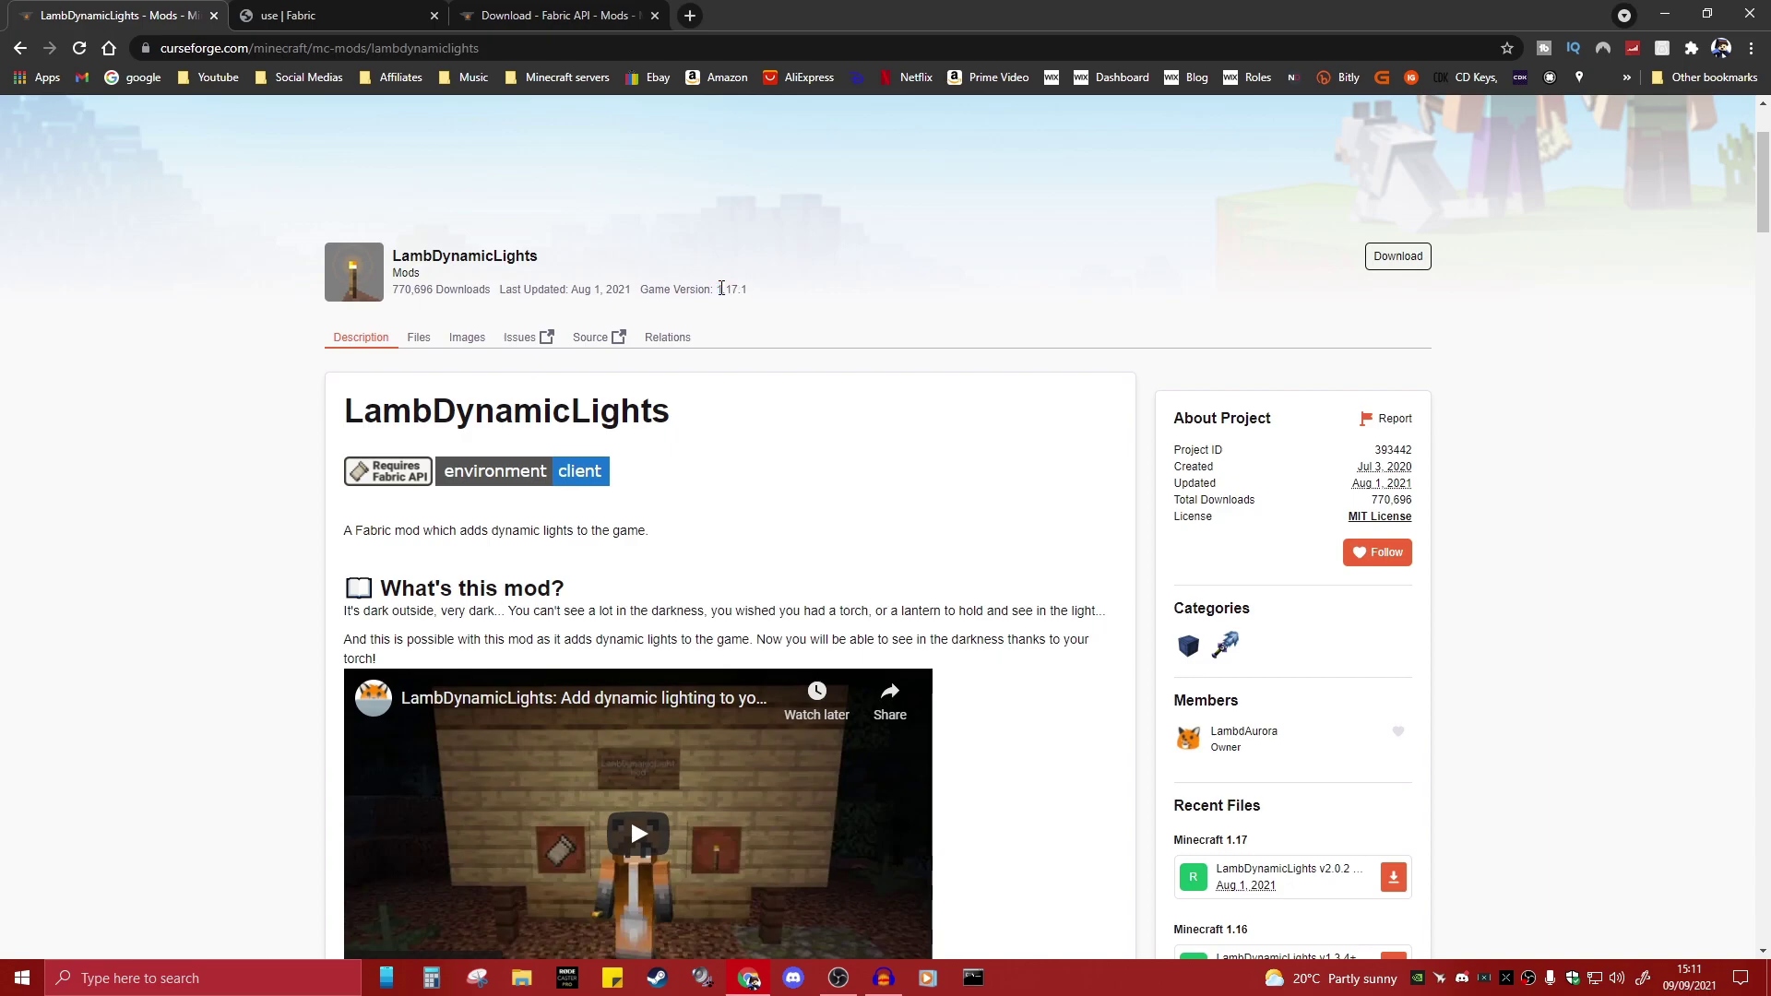
pyautogui.click(420, 342)
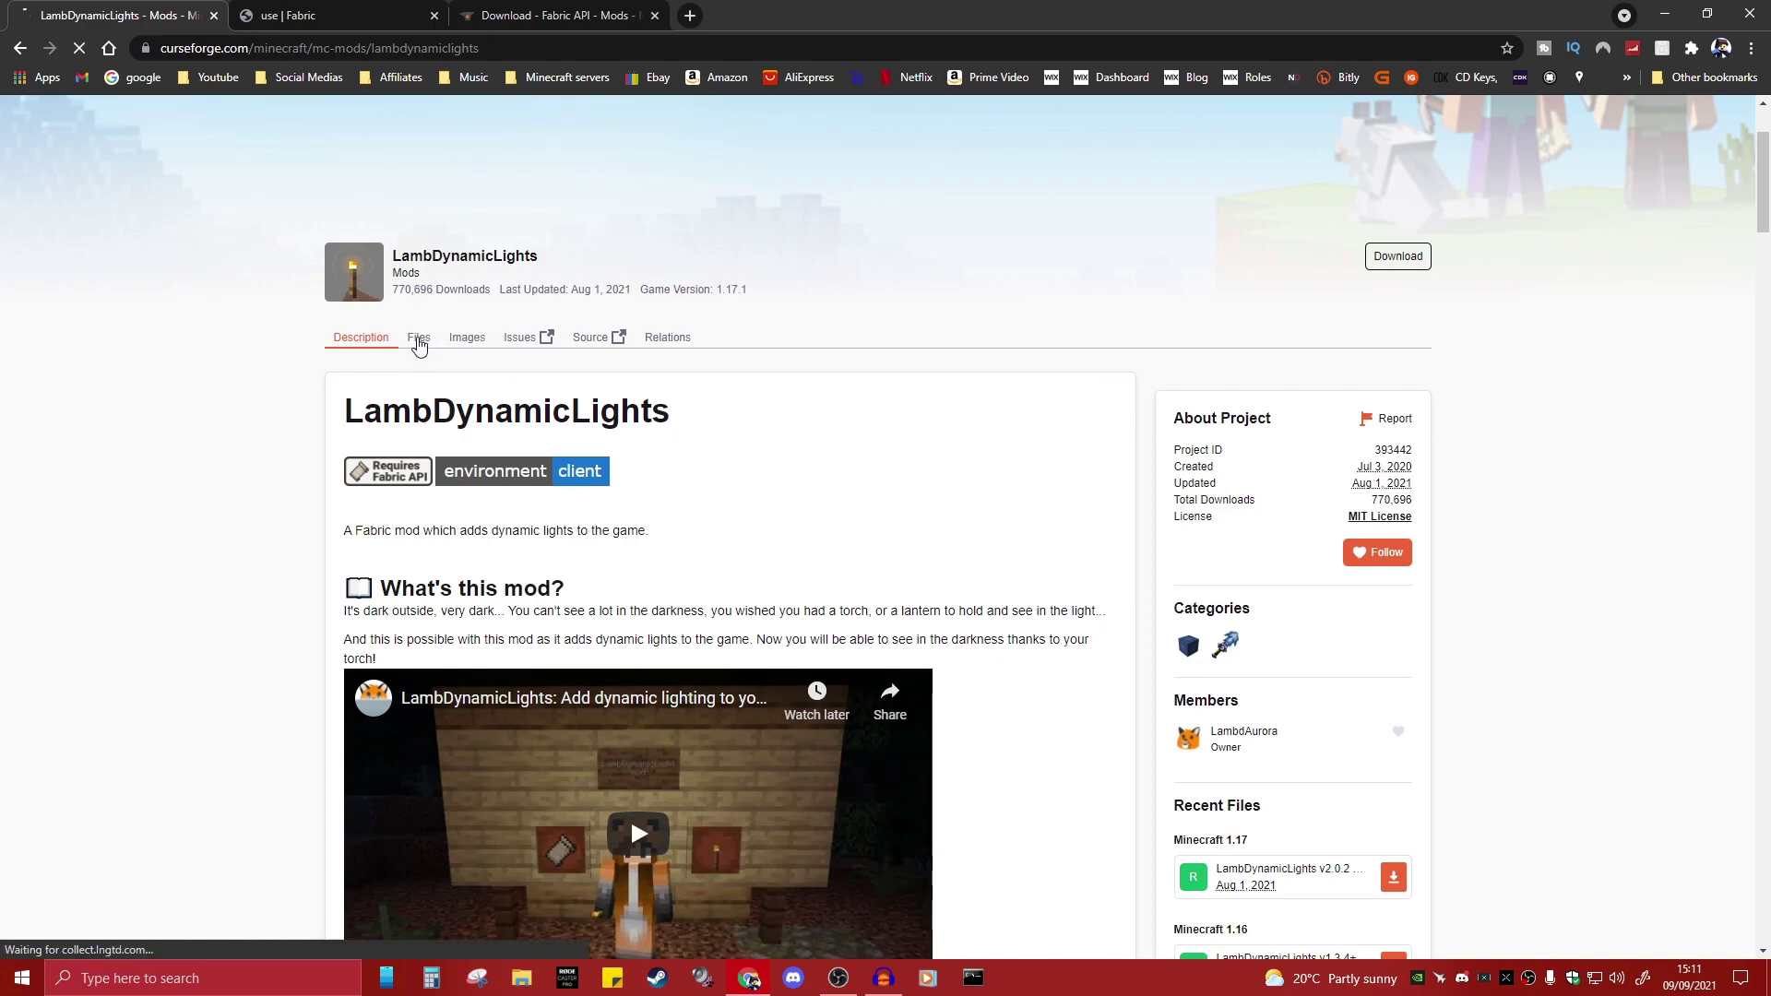
pyautogui.scroll(-4, 686, 425)
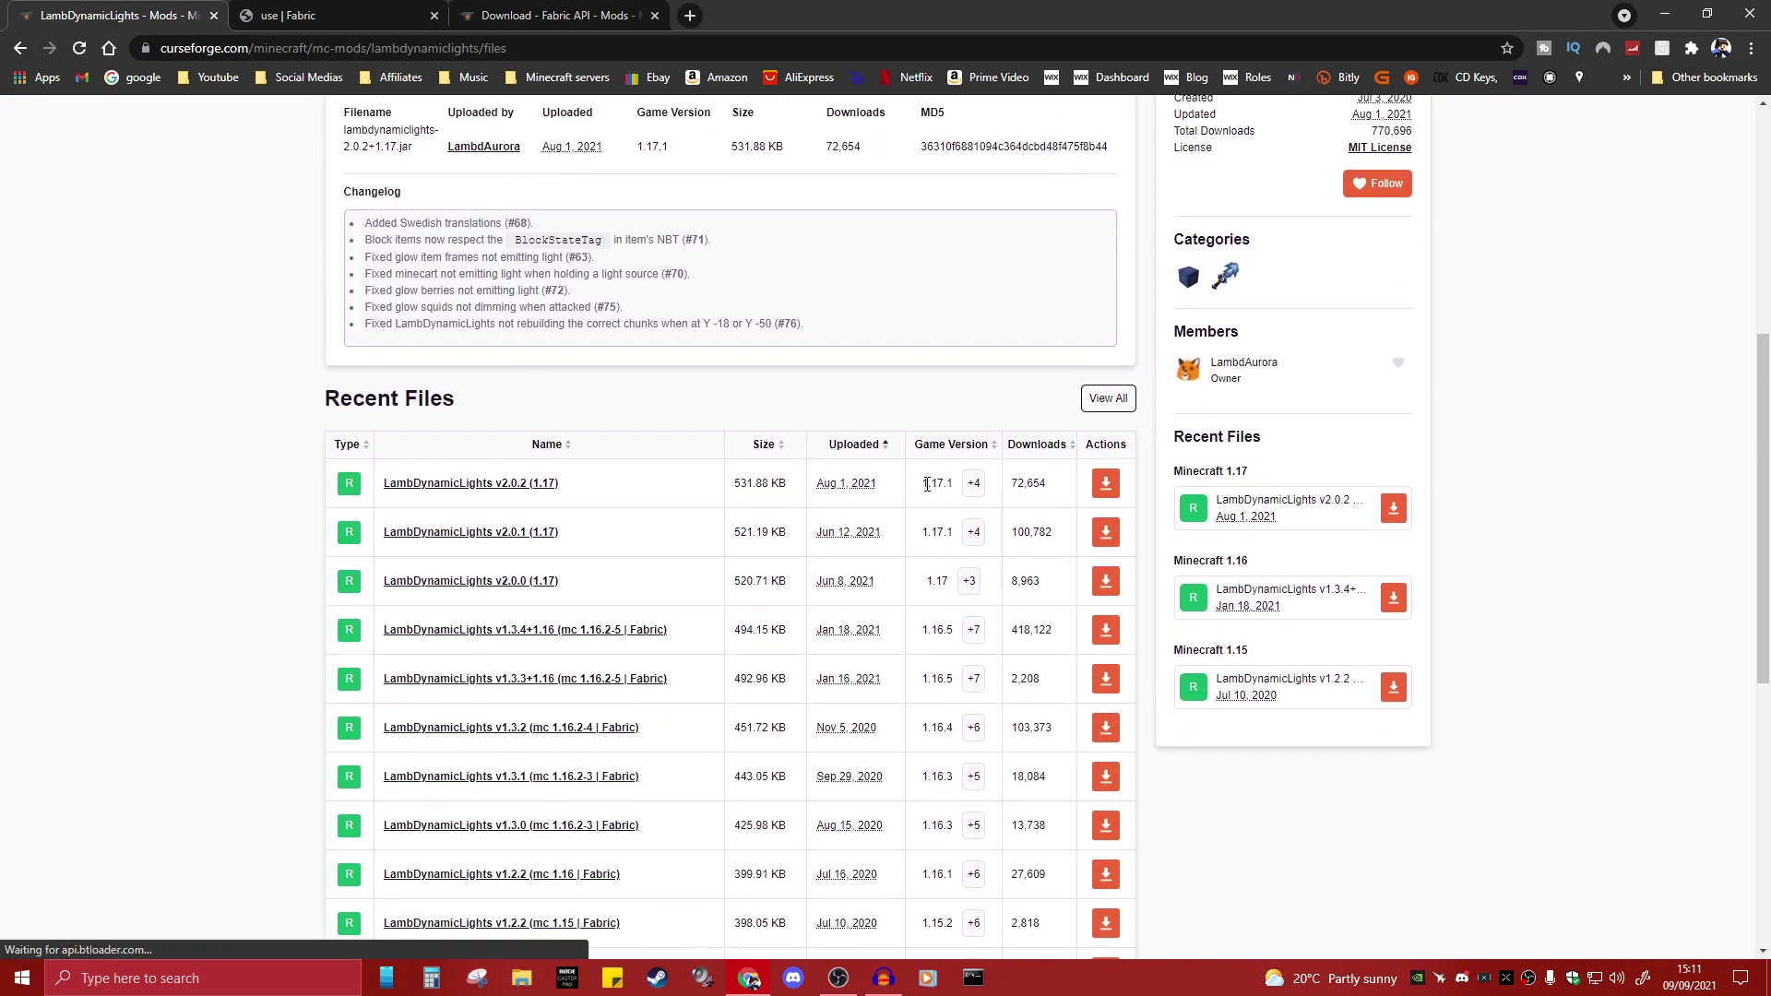
pyautogui.moveTo(929, 491); pyautogui.dragTo(942, 476)
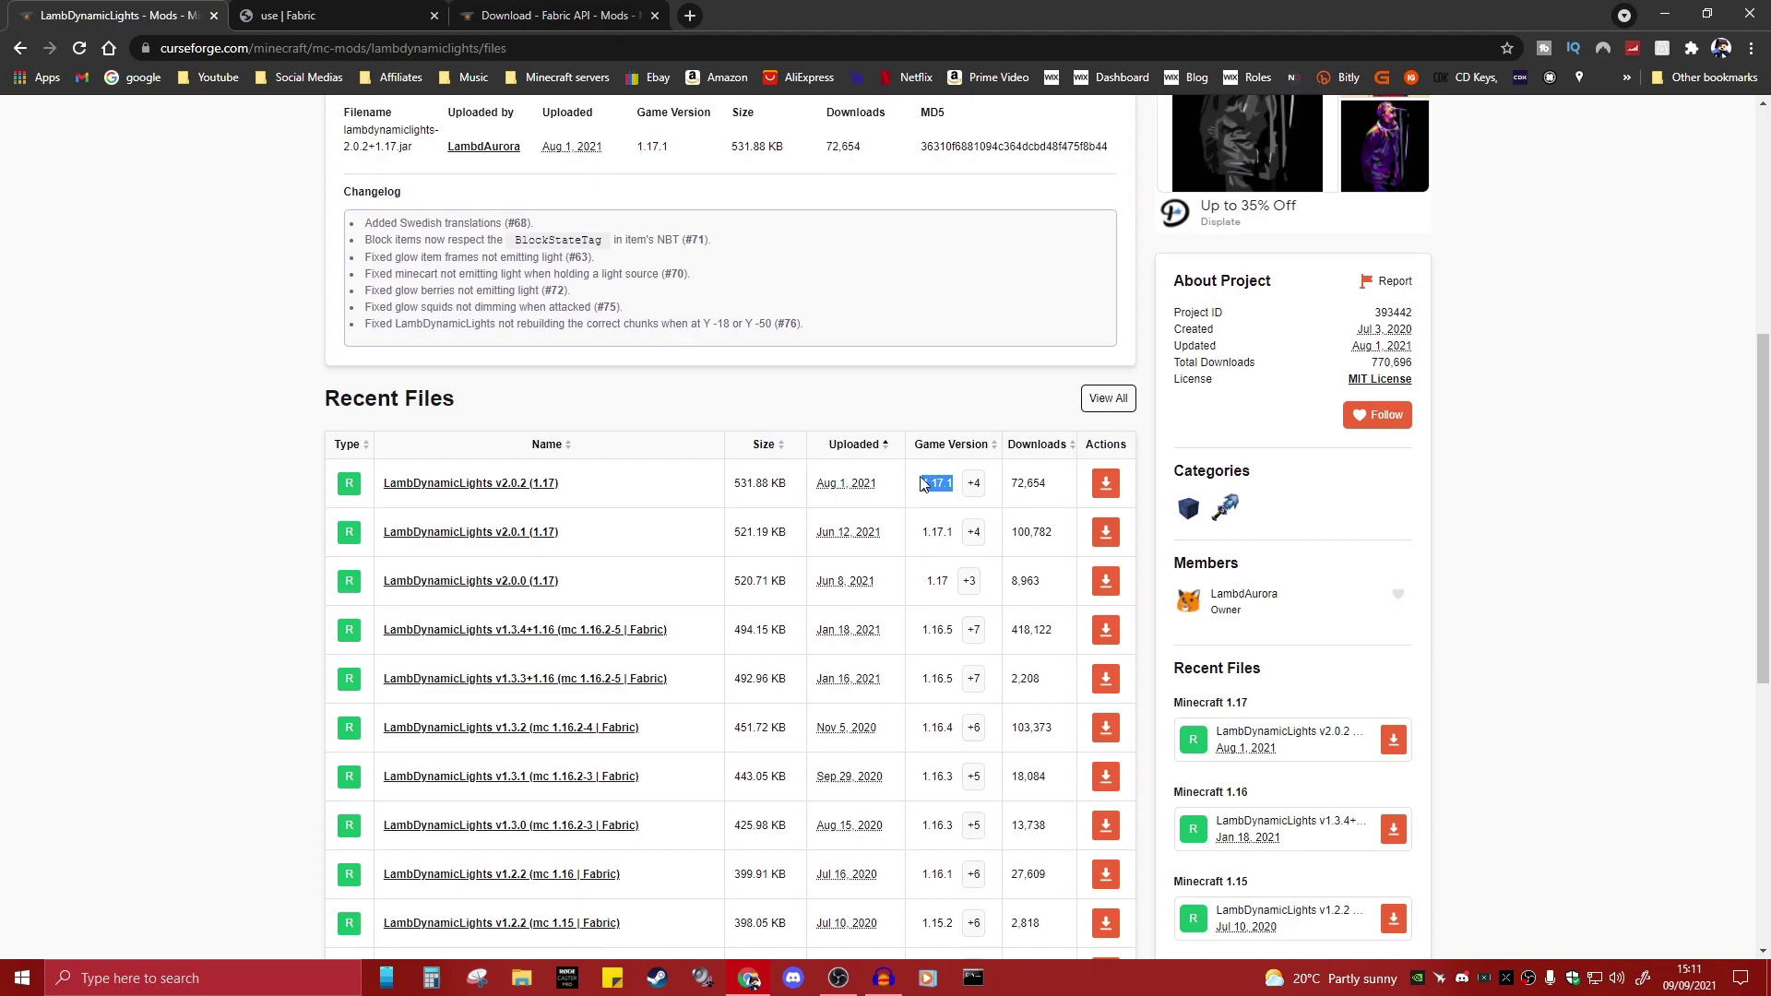
pyautogui.click(925, 482)
pyautogui.click(1105, 489)
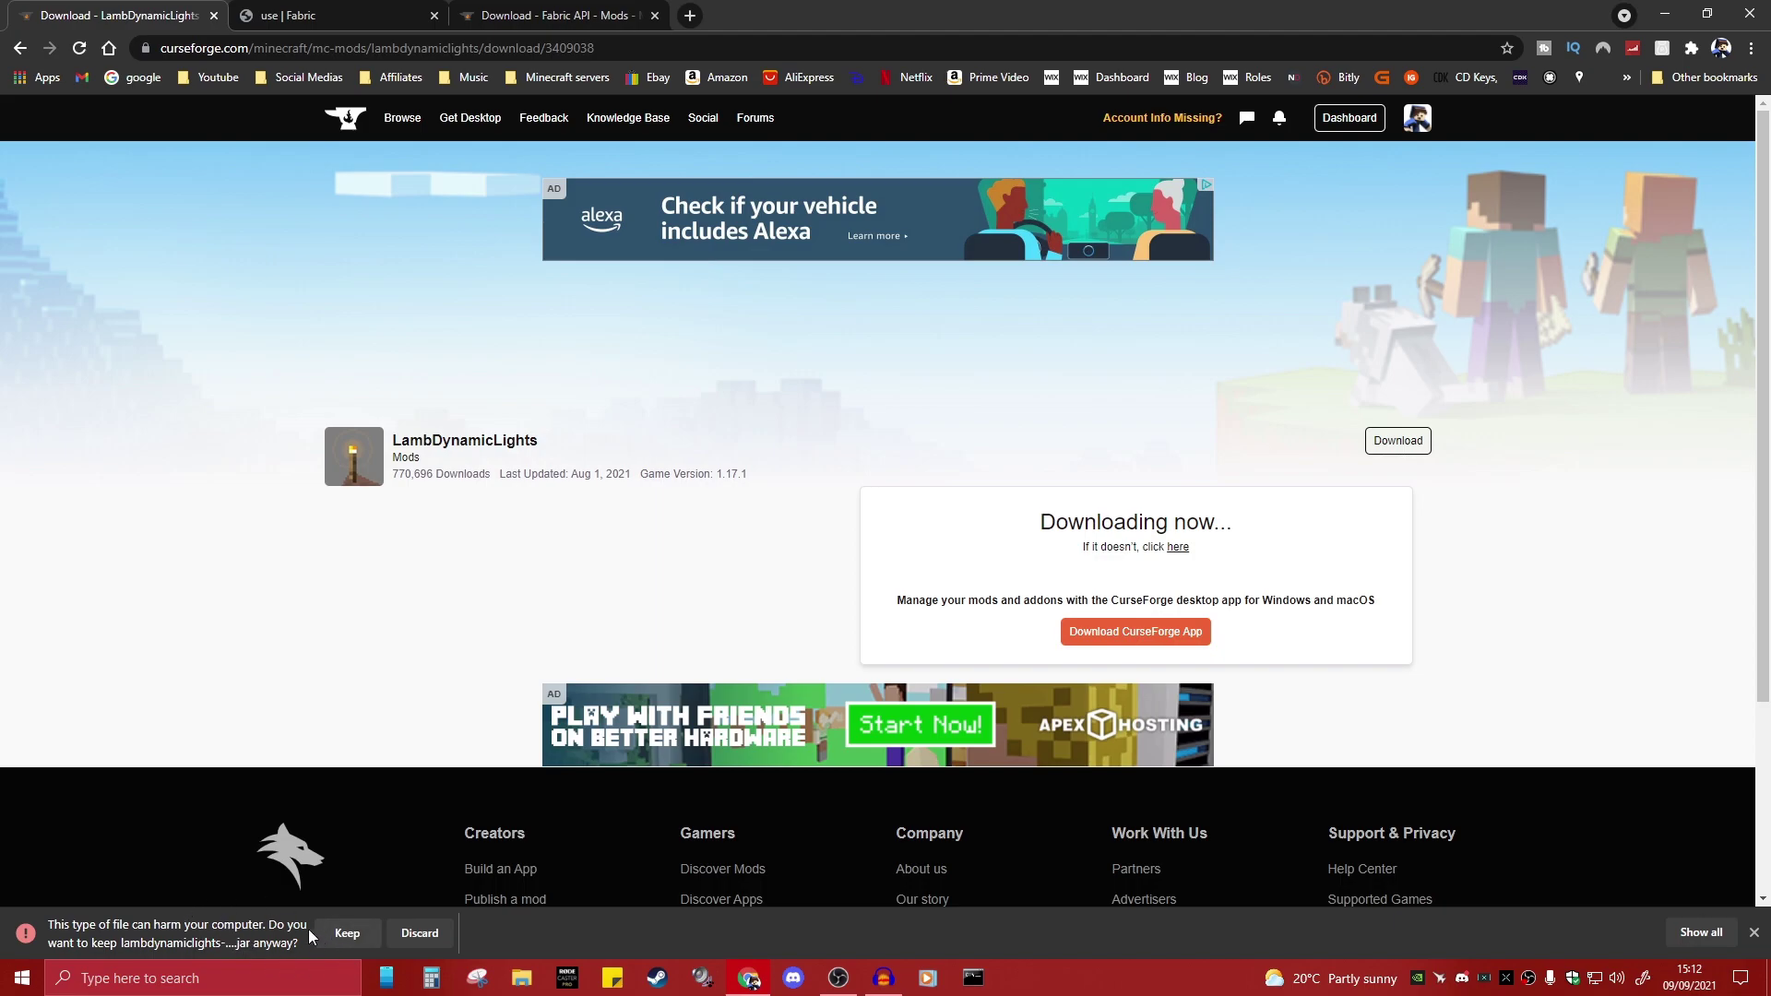
pyautogui.click(345, 933)
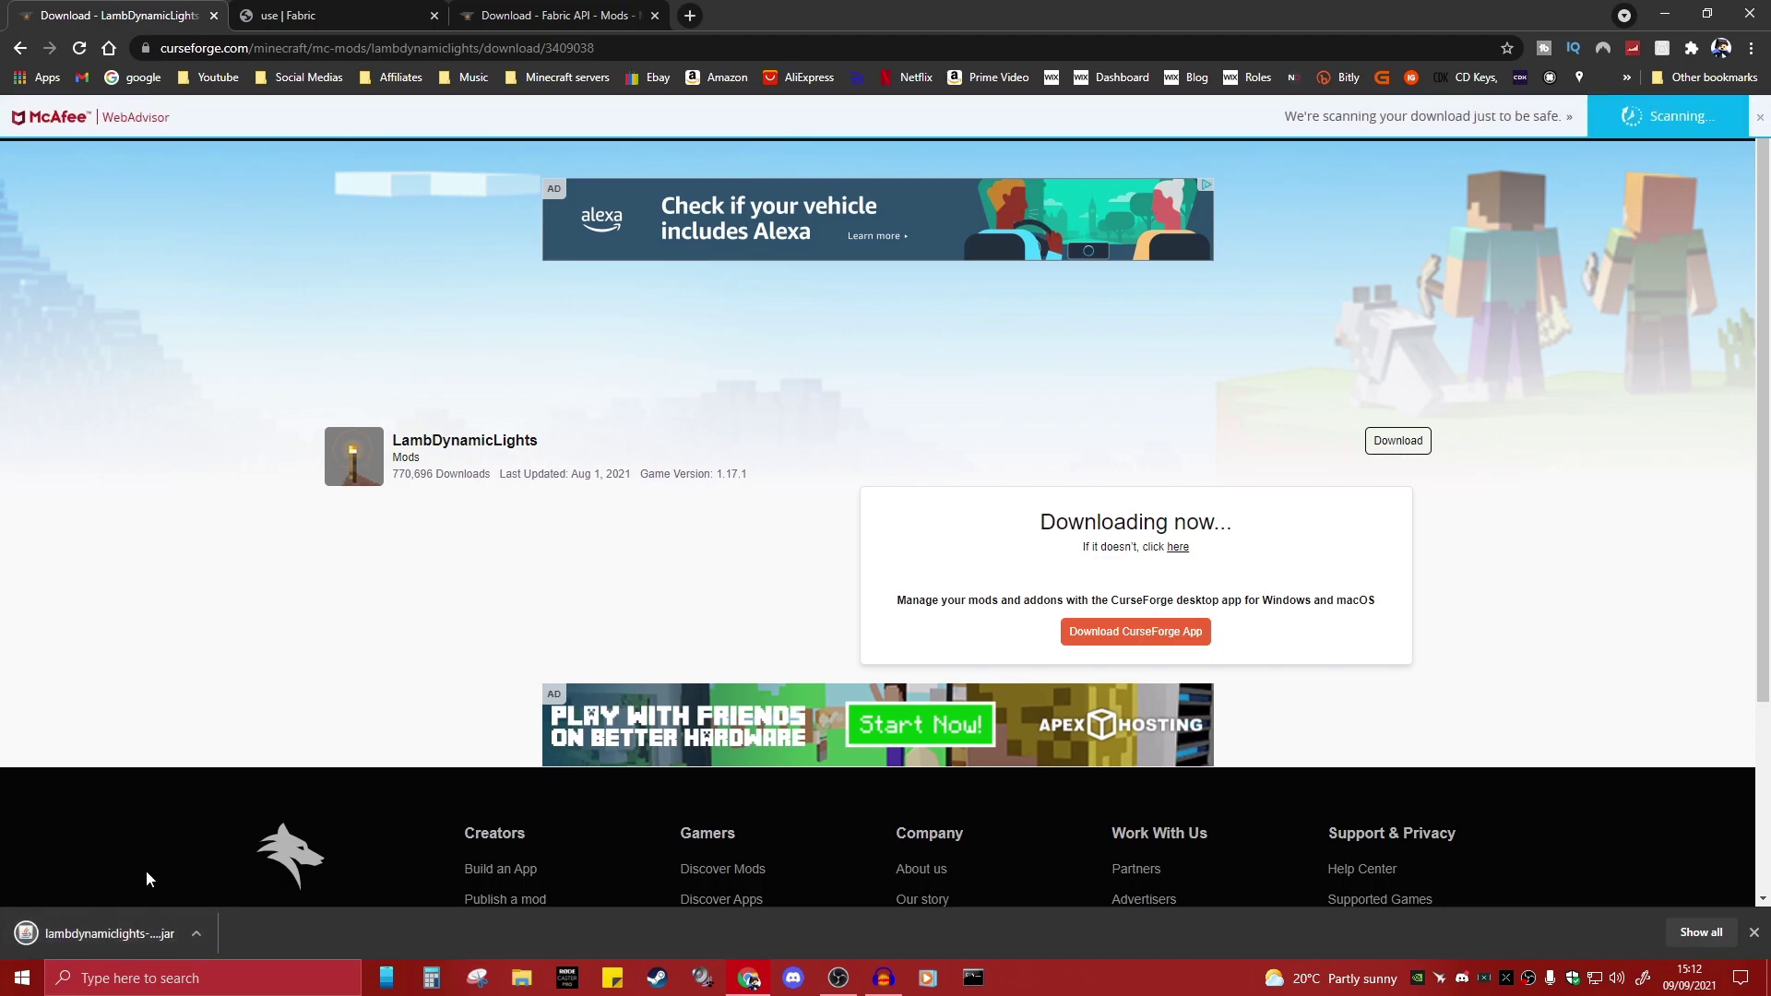
# Download and keep the Universal JAR Fabric installer 0.7.4 from fabricmc.net
pyautogui.click(326, 13)
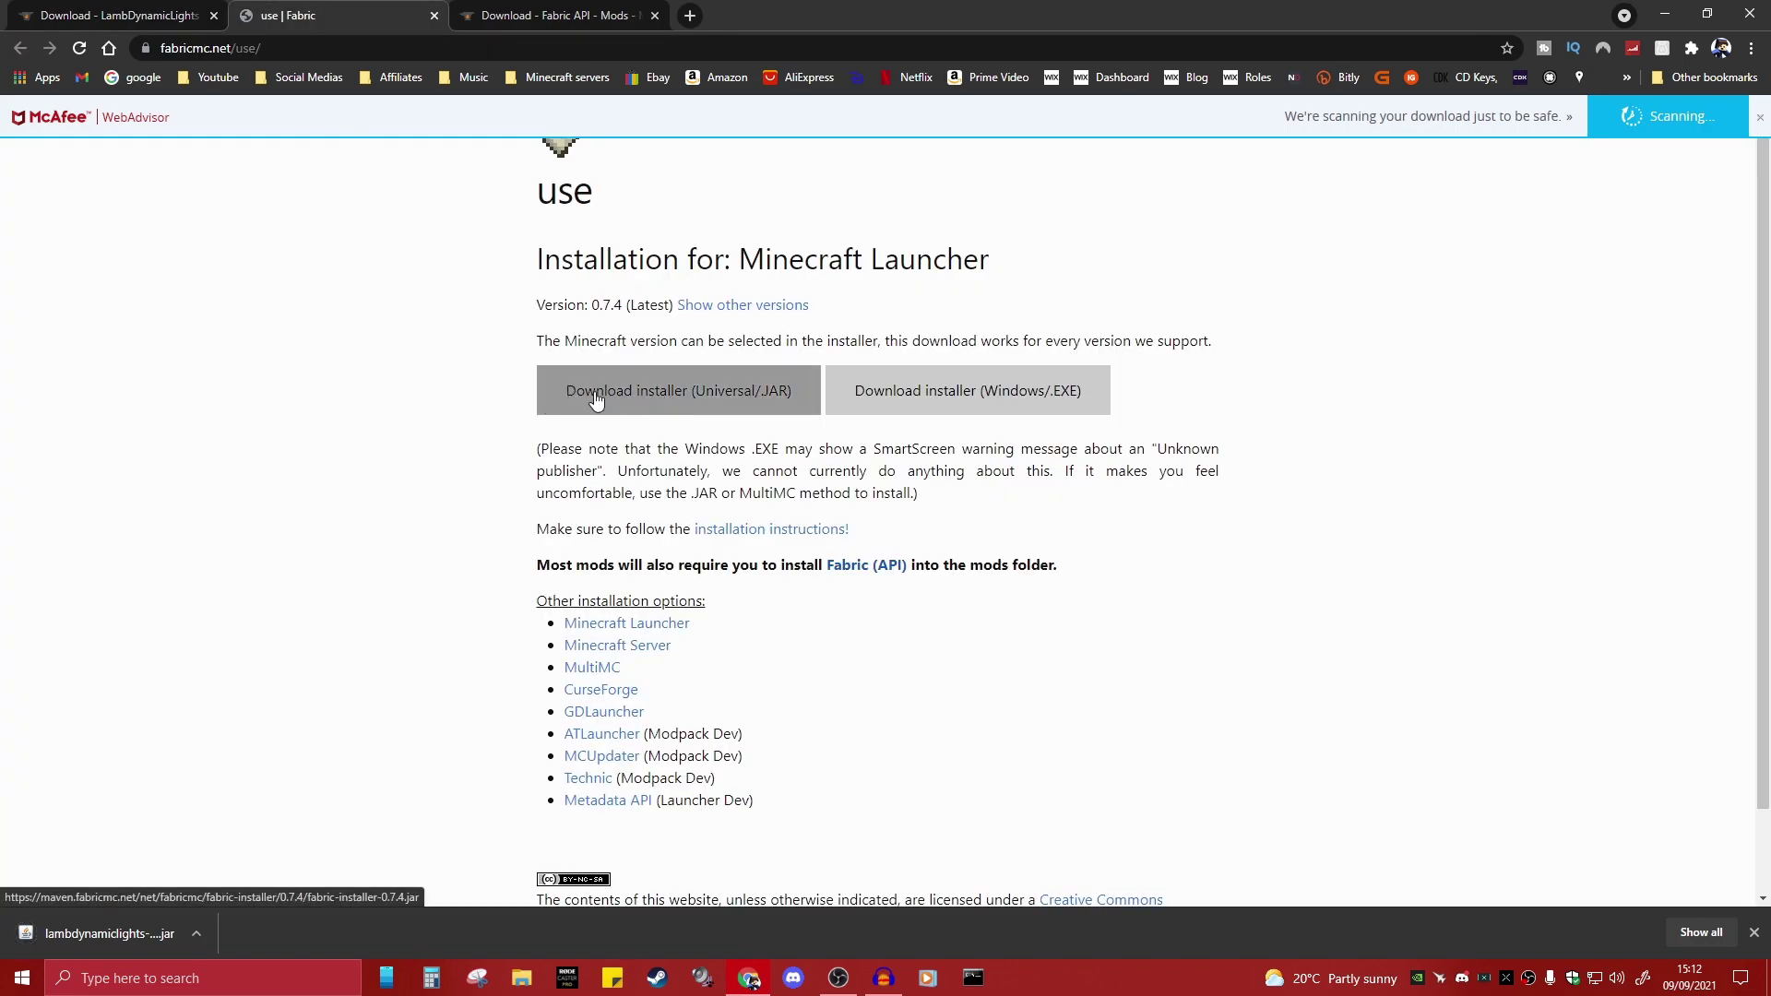
pyautogui.click(658, 398)
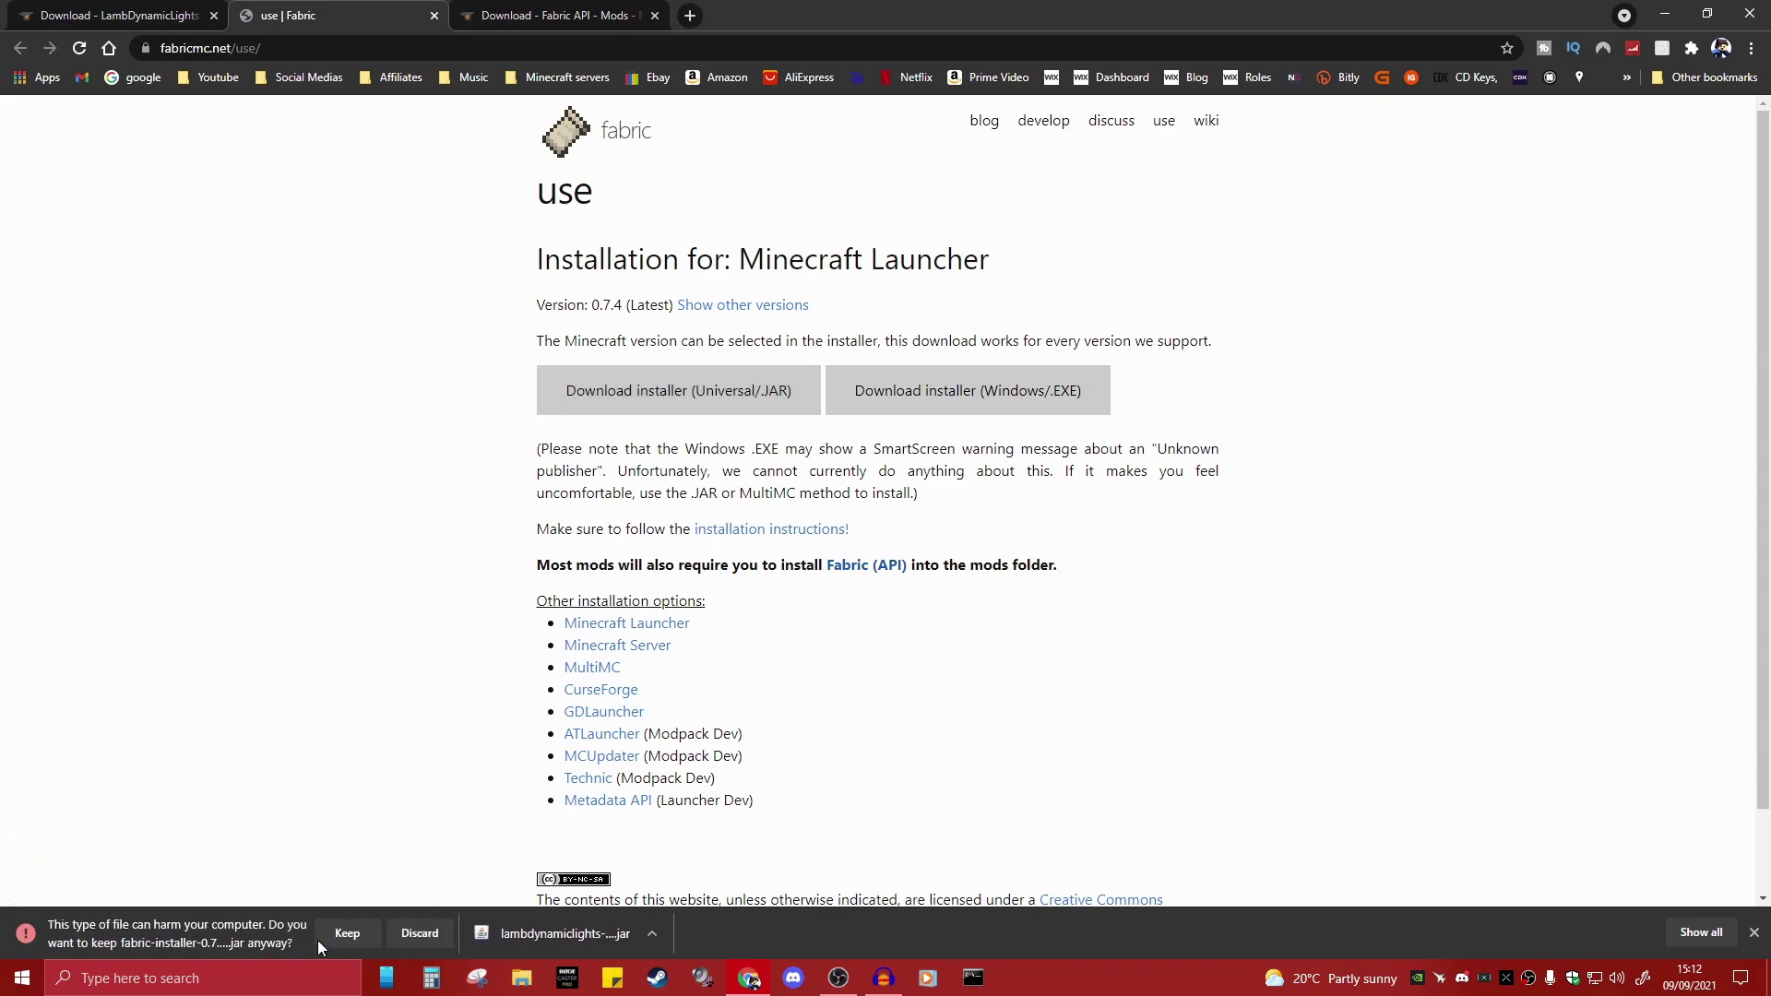
pyautogui.click(347, 933)
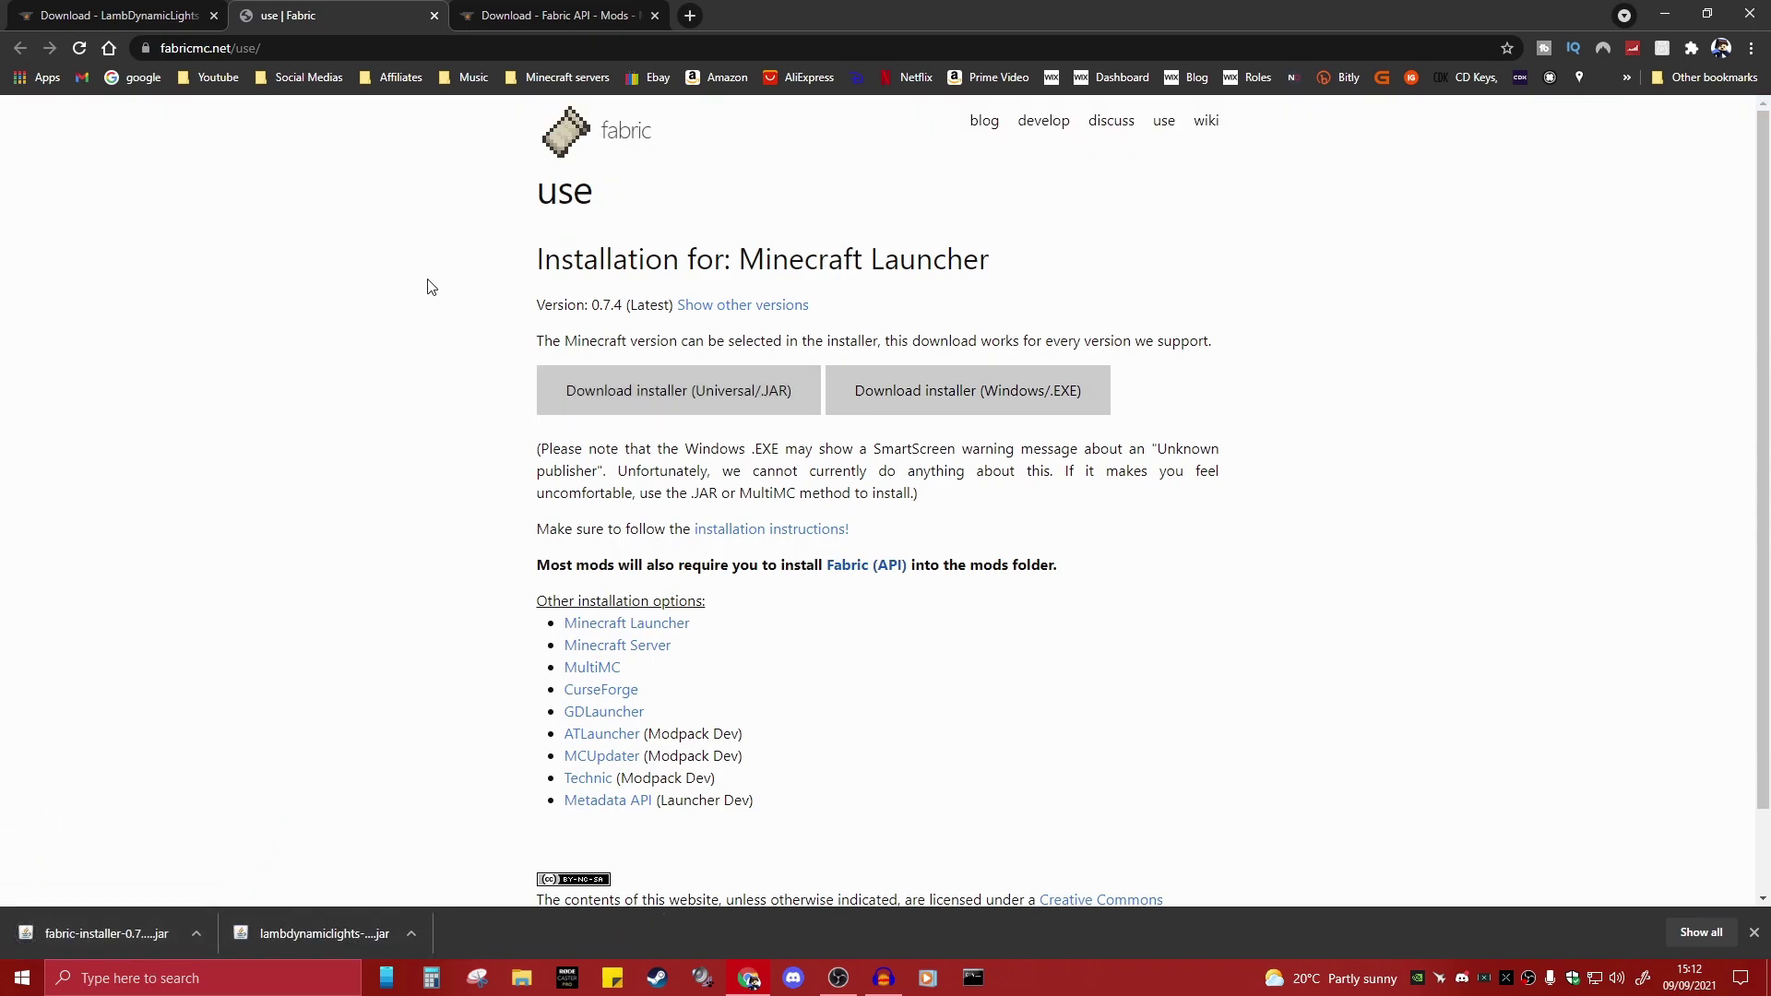
pyautogui.moveTo(533, 259); pyautogui.dragTo(947, 259)
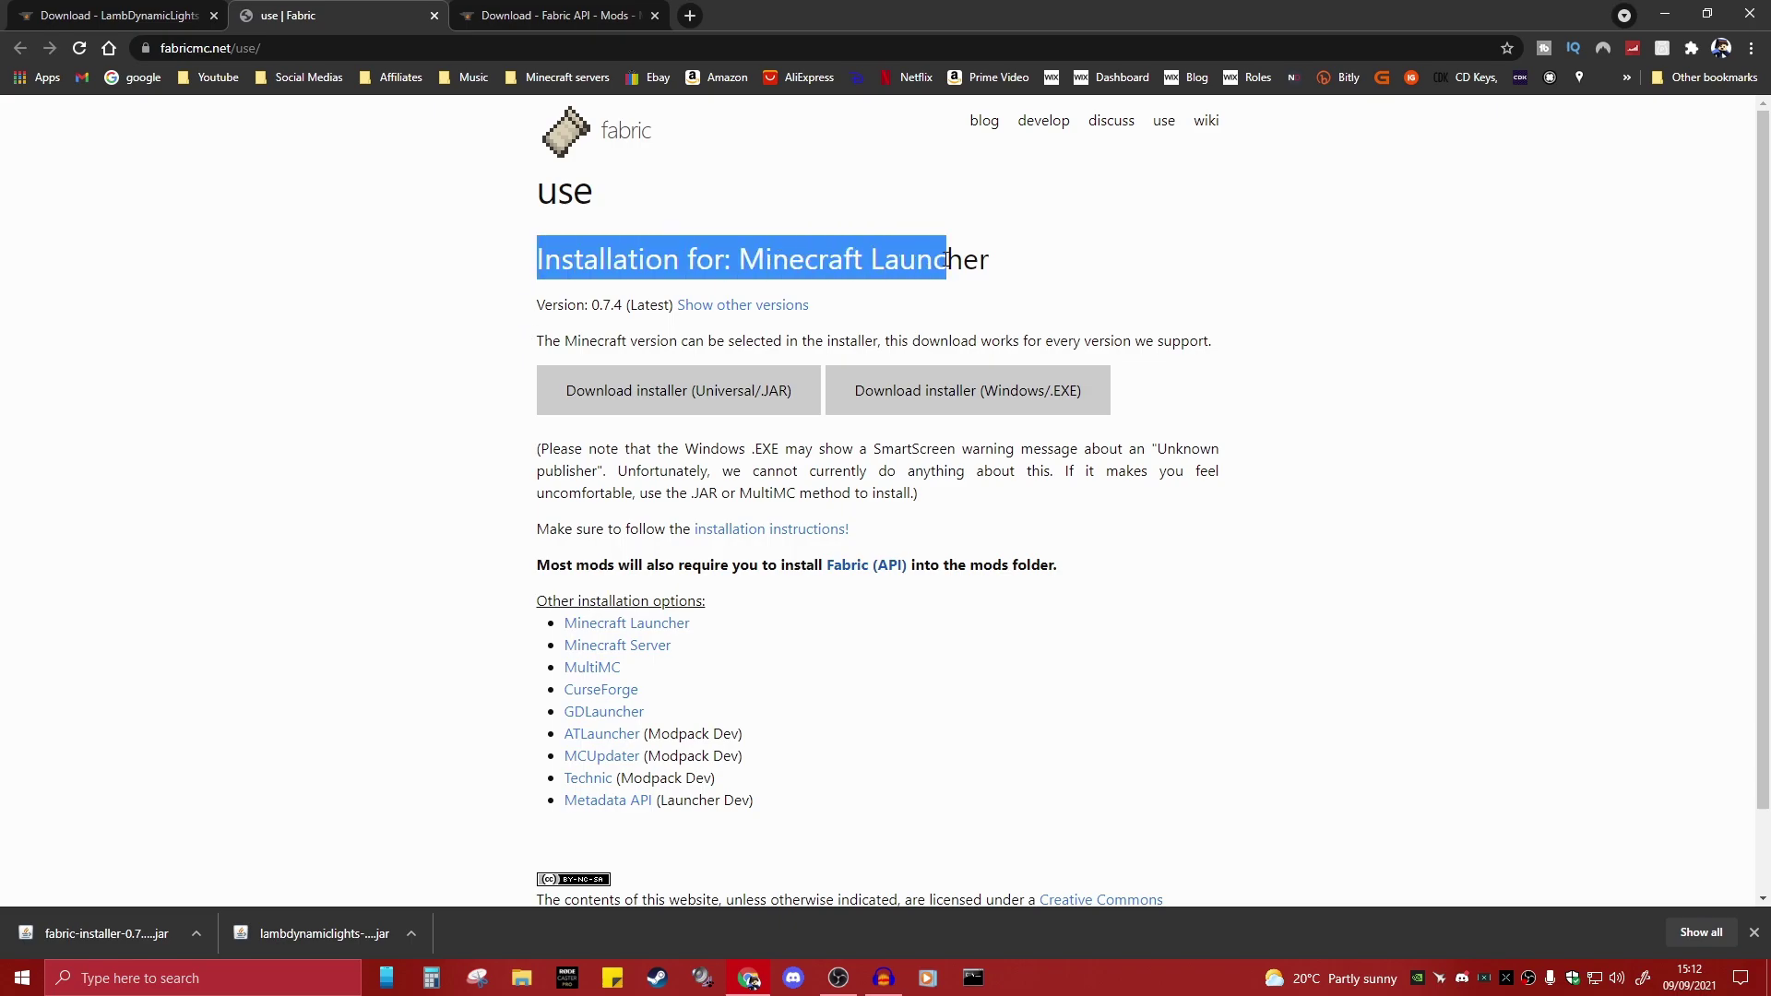
pyautogui.click(948, 260)
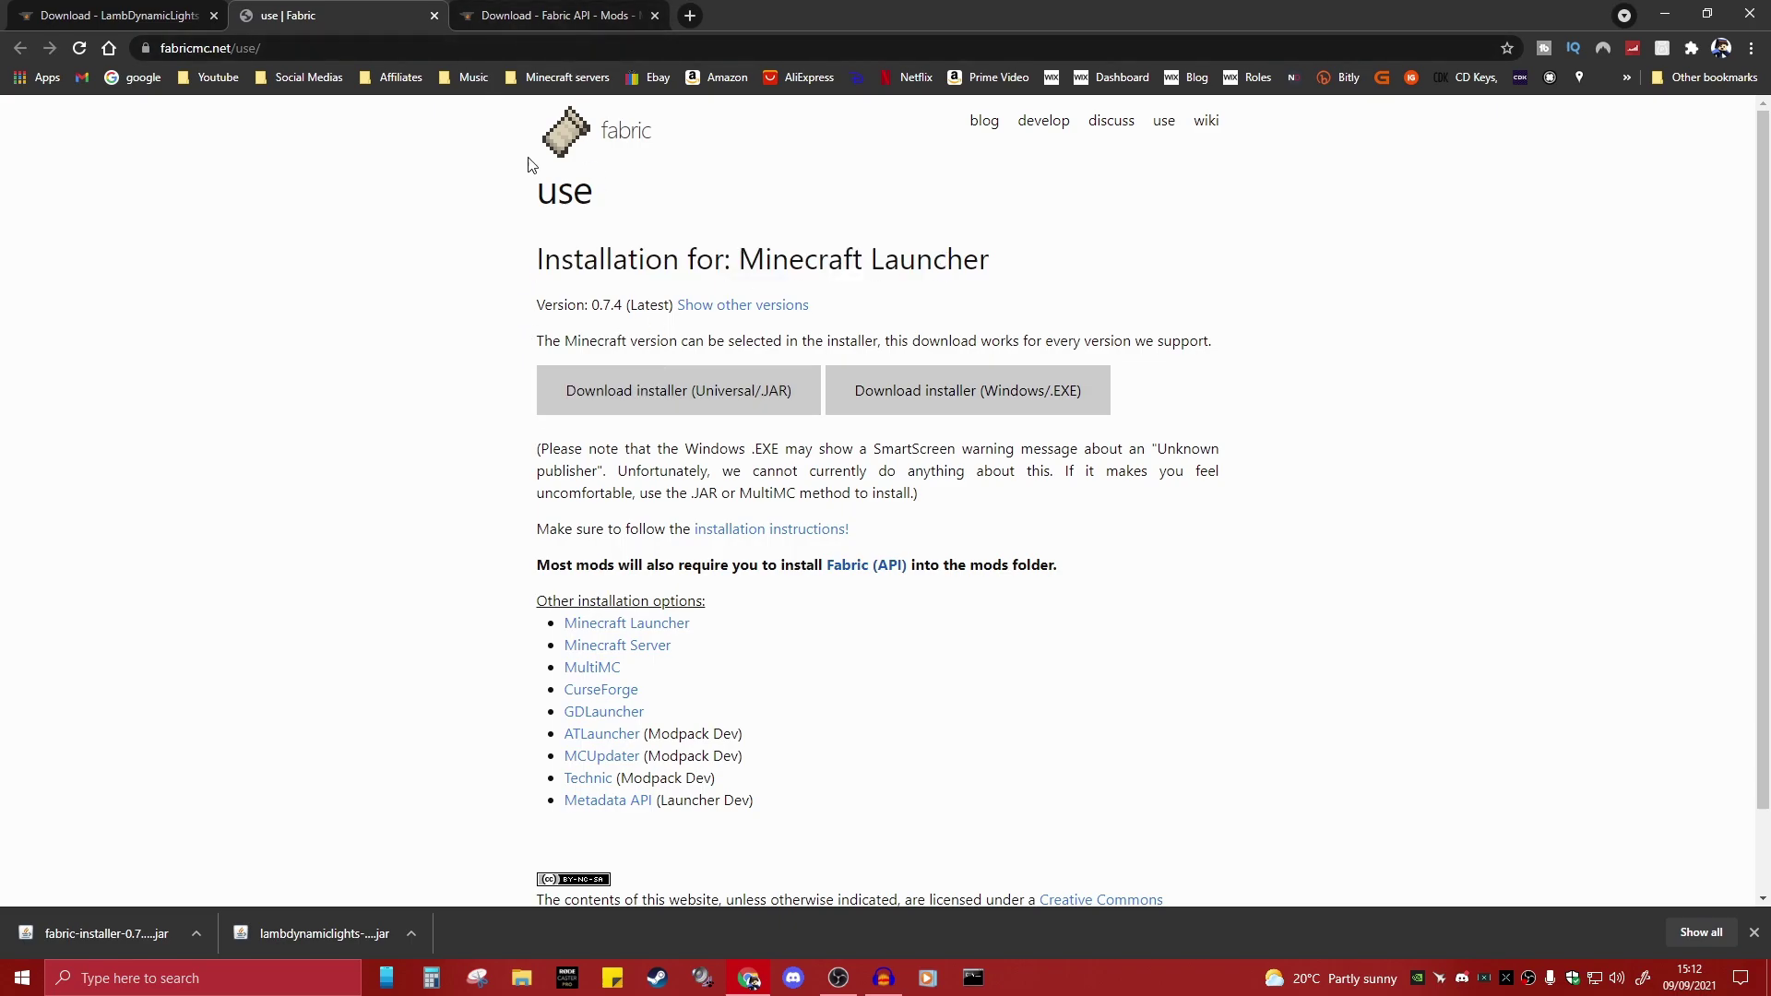
pyautogui.click(522, 19)
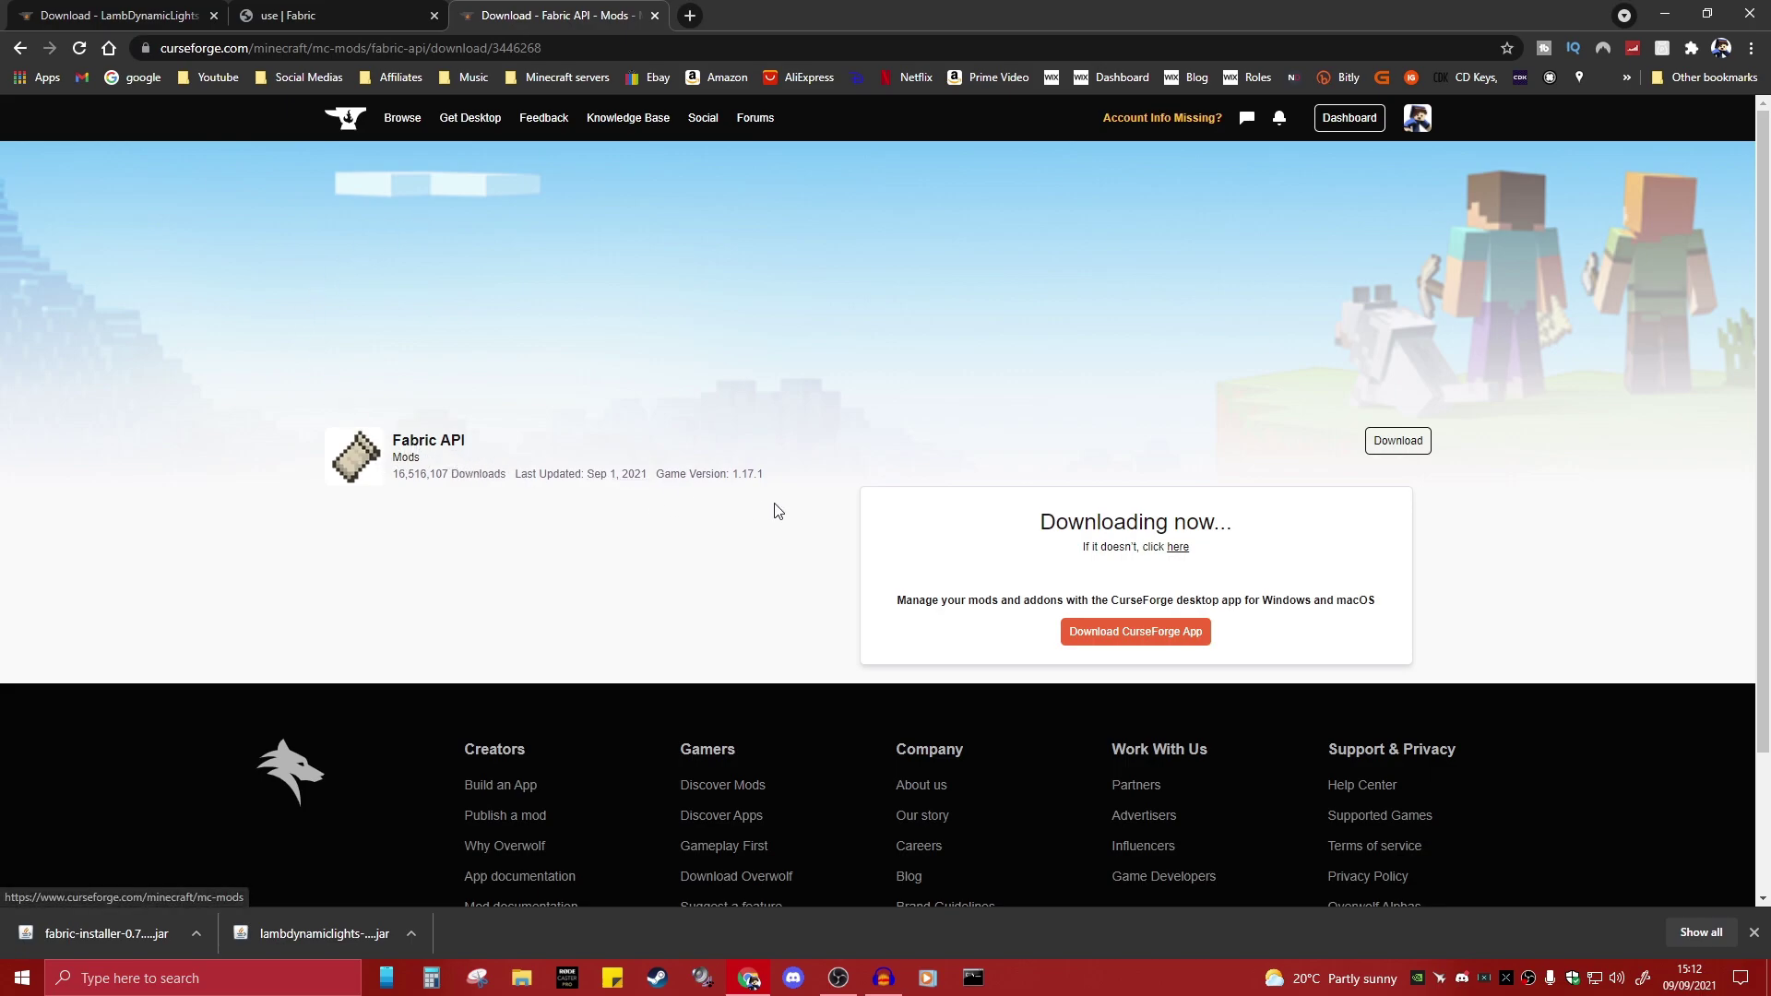
# Download and keep [1.17.1] Fabric API 0.40.0 from the project's Files list
pyautogui.hotkey('alt', 'Left')
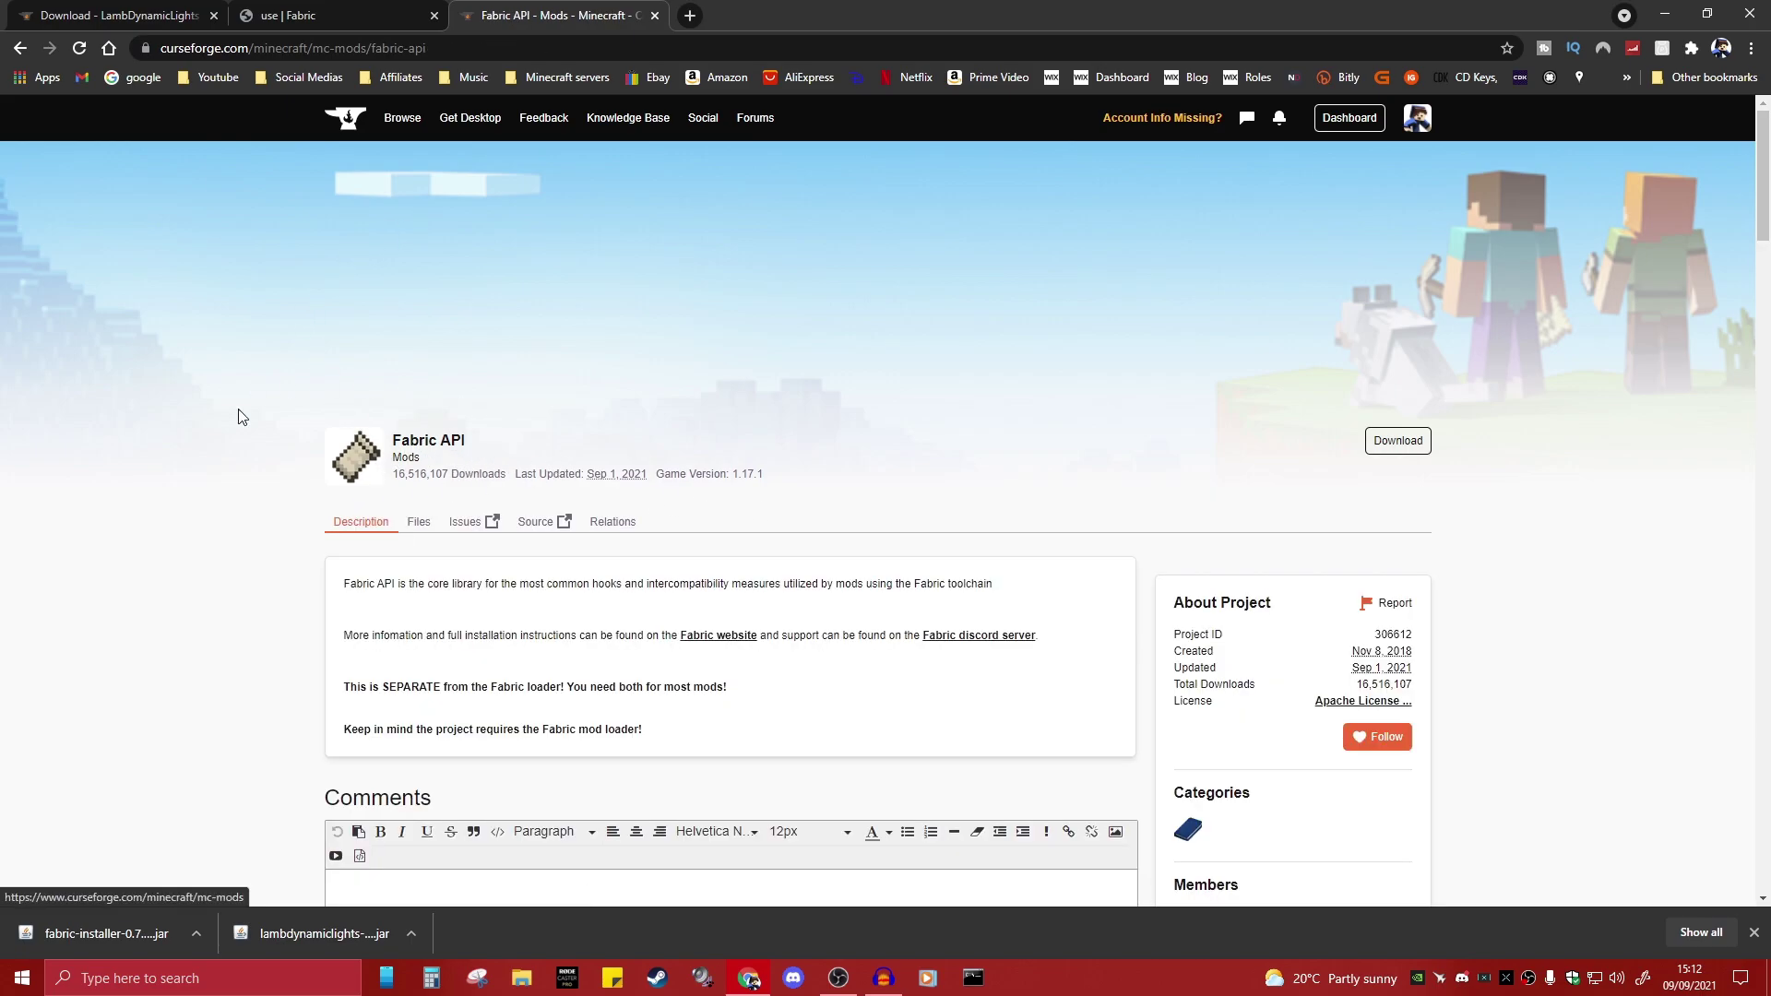
pyautogui.scroll(-1, 703, 494)
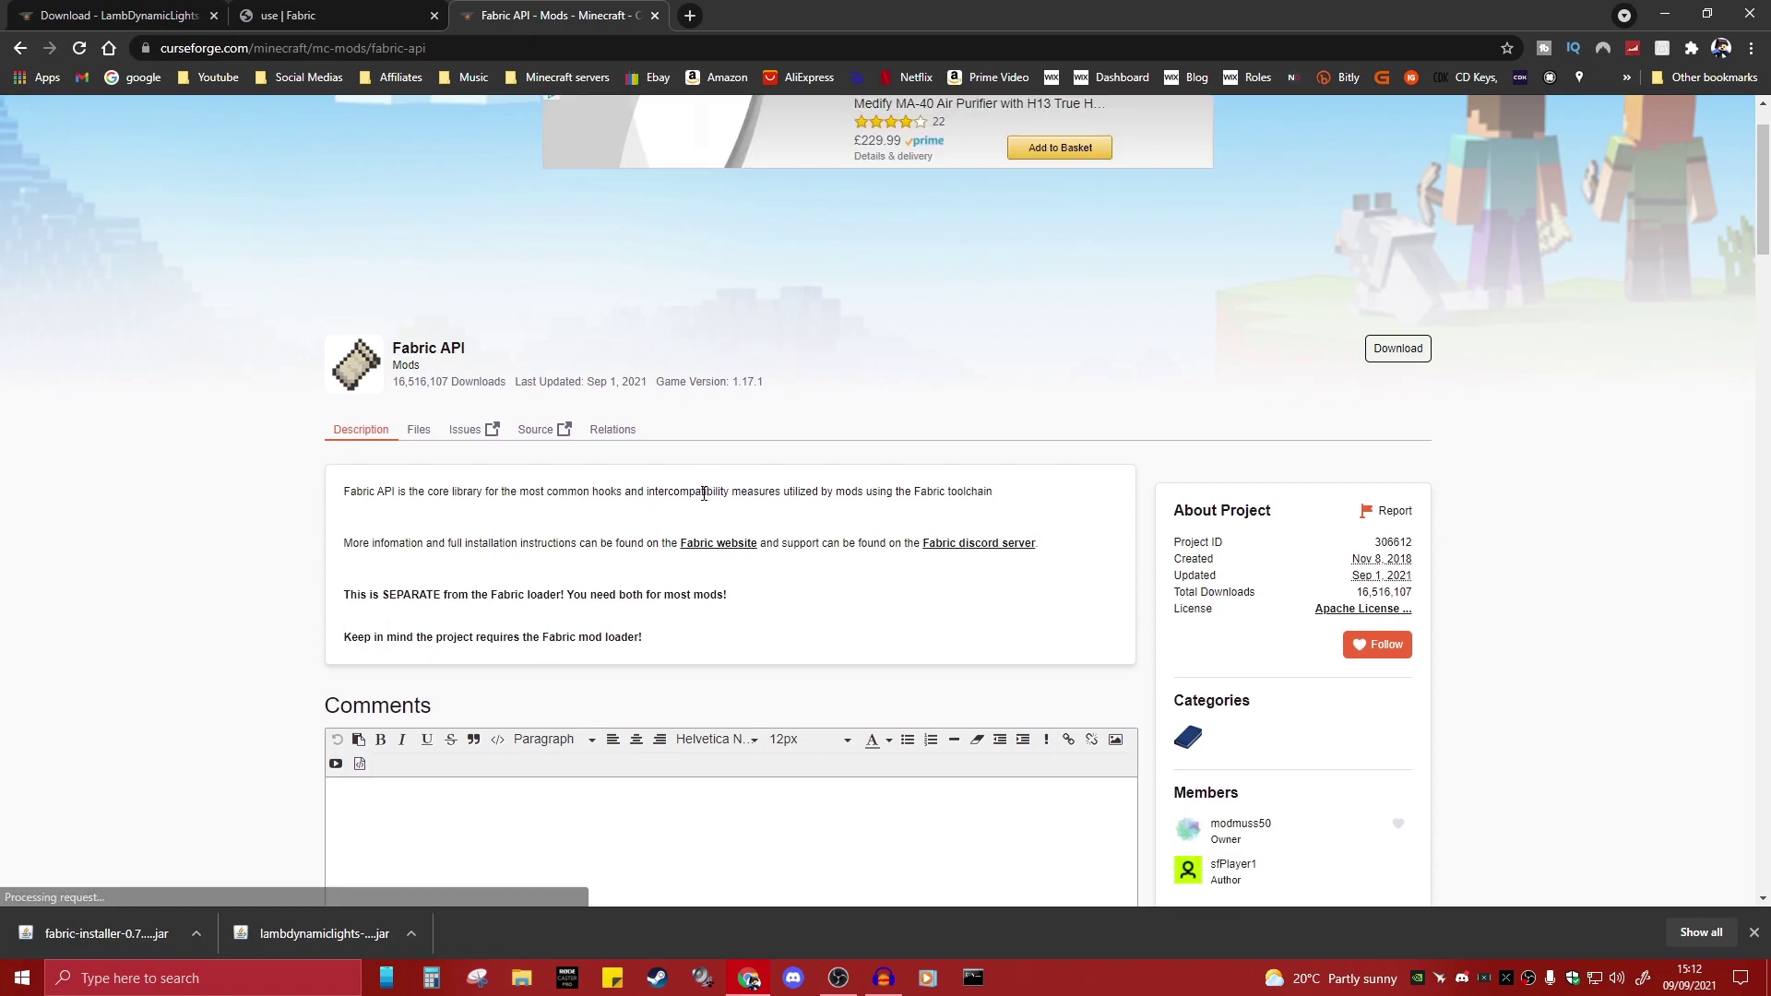
pyautogui.click(417, 434)
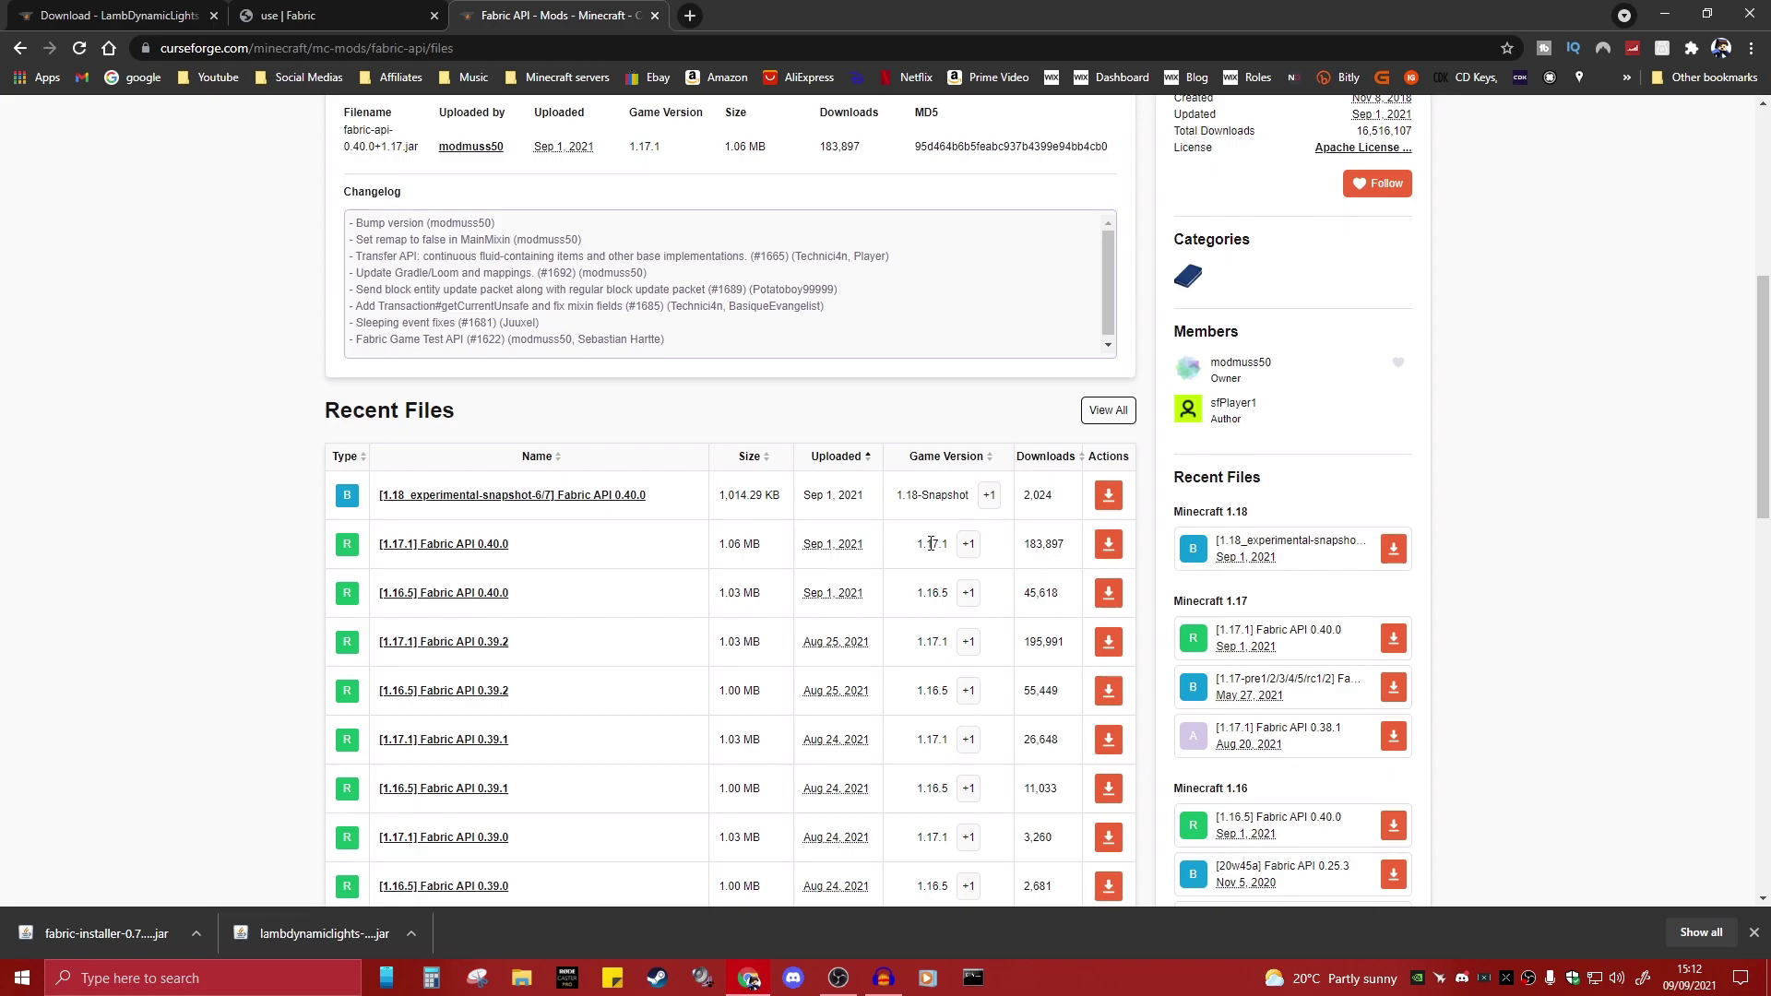
pyautogui.moveTo(915, 544); pyautogui.dragTo(953, 550)
pyautogui.click(940, 545)
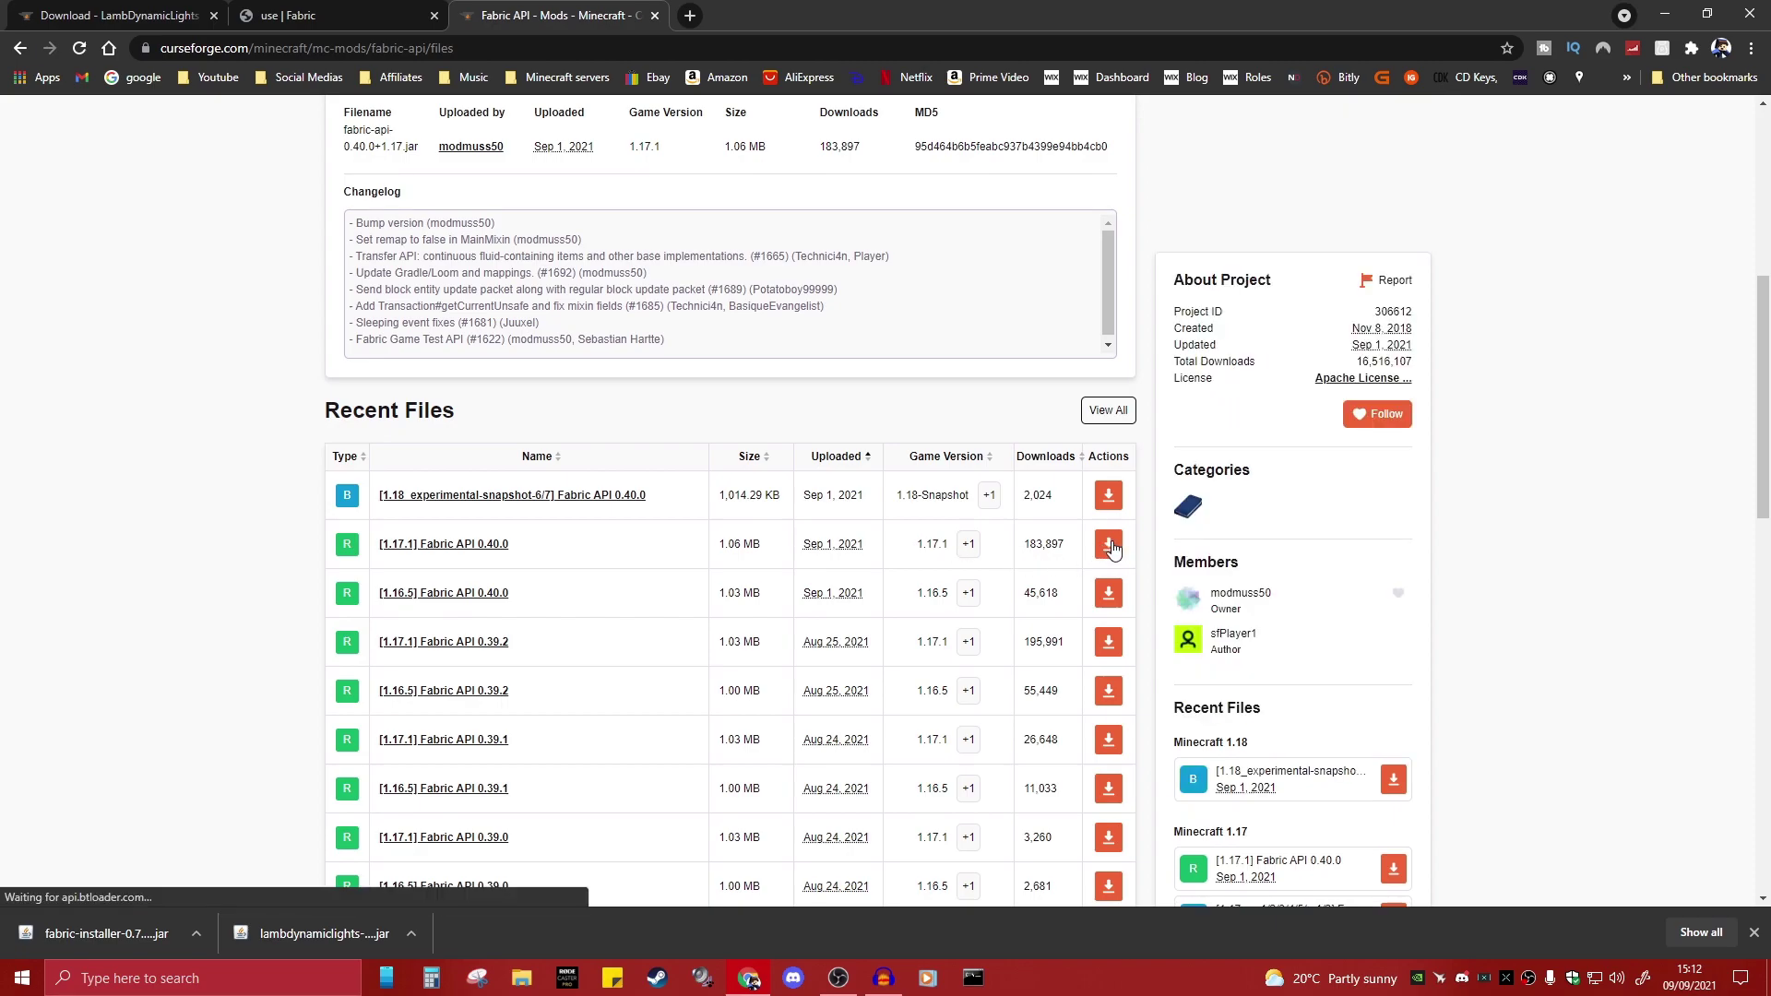
pyautogui.click(1107, 548)
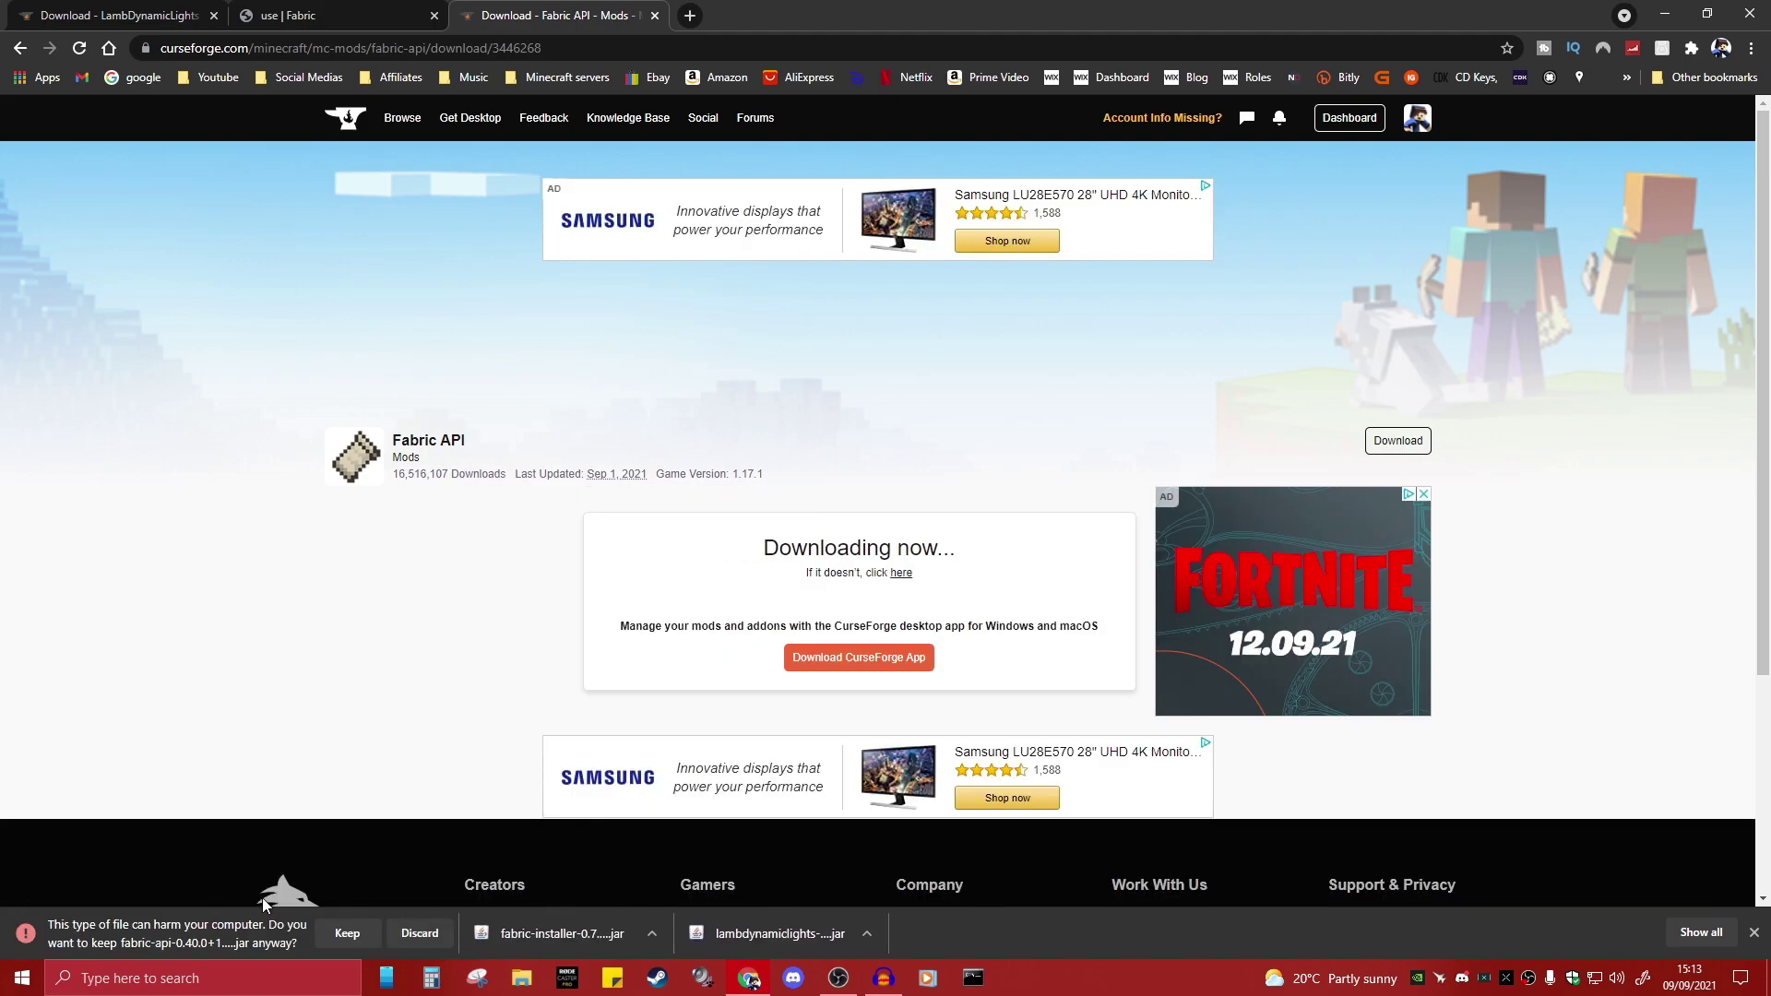
pyautogui.click(346, 934)
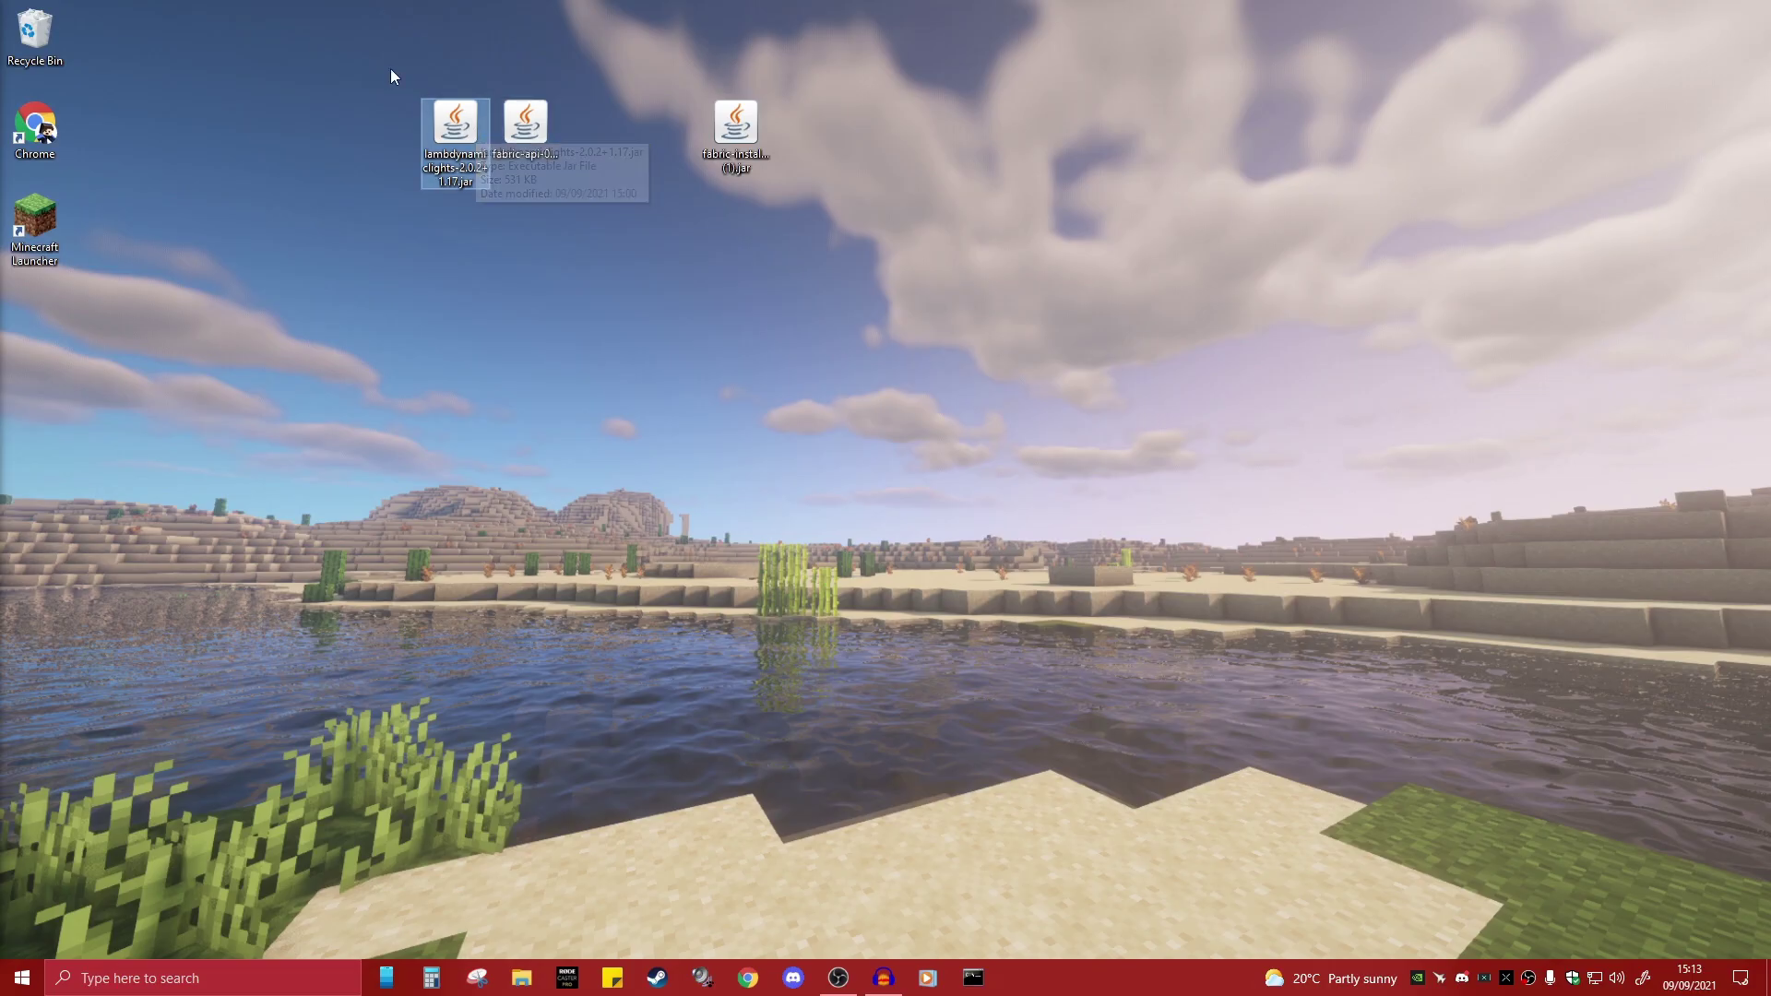
# Check that the three downloaded jar files sit on the desktop
pyautogui.moveTo(390, 70); pyautogui.dragTo(728, 187)
pyautogui.click(544, 174)
pyautogui.moveTo(478, 133)
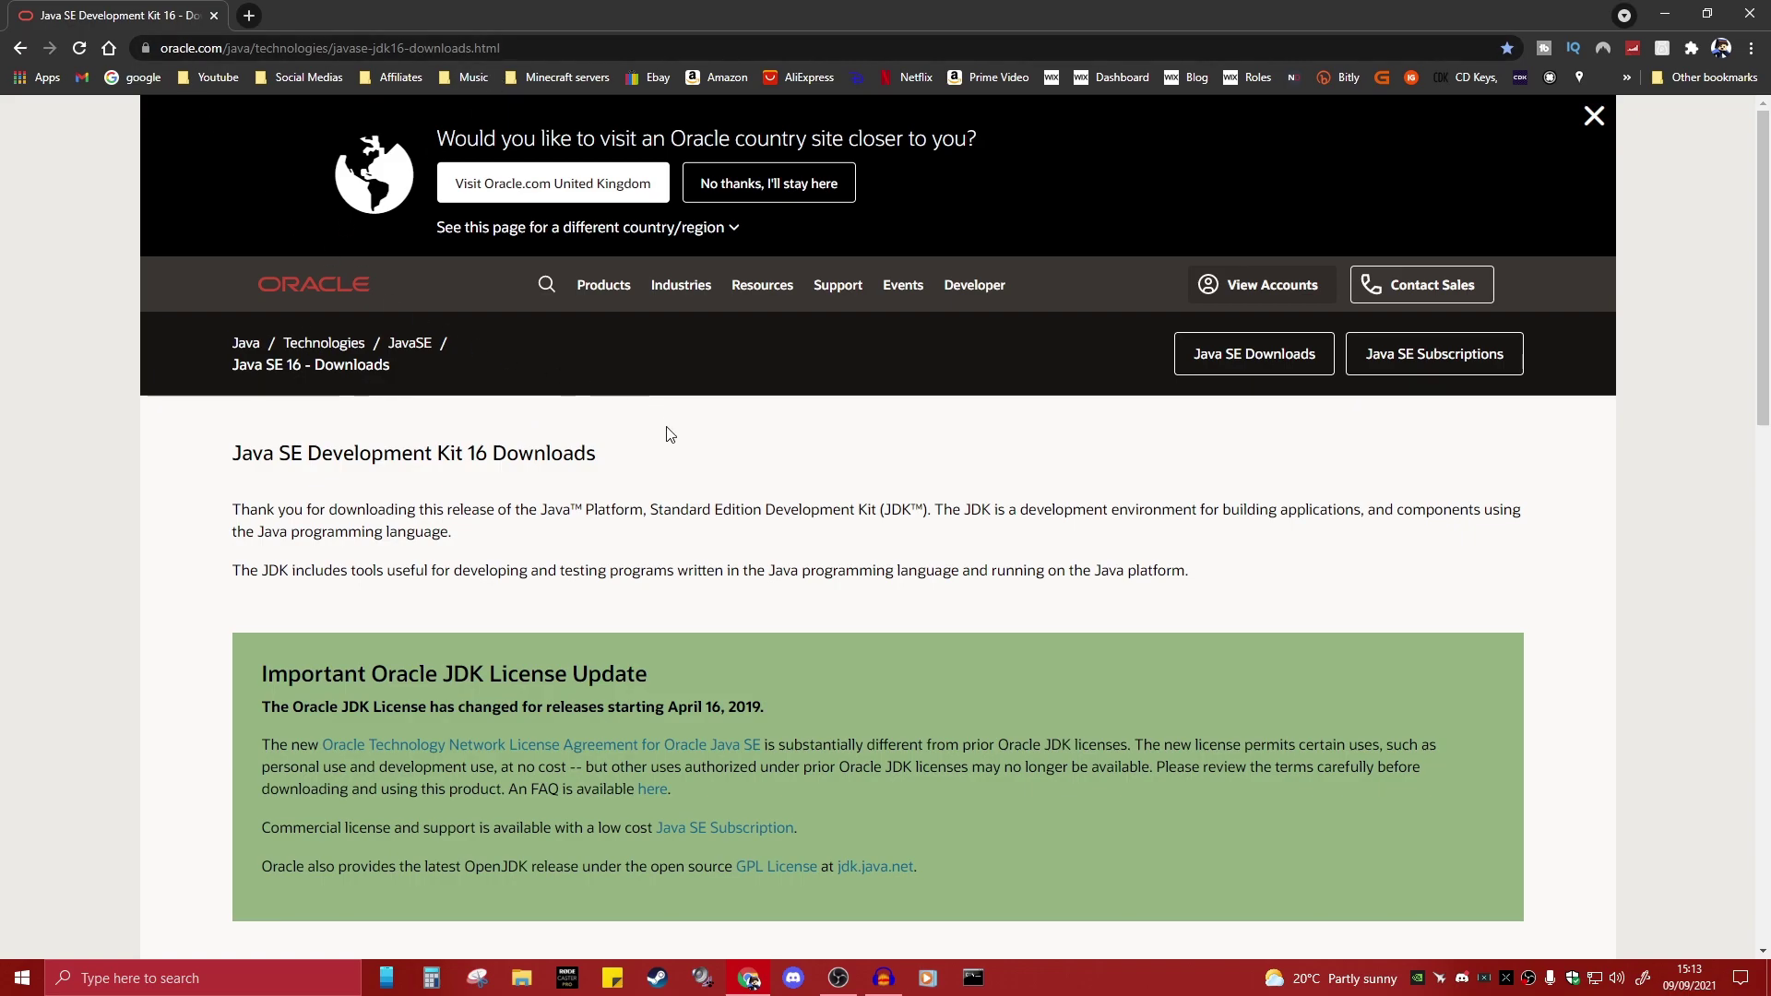
# Review the Java SE Development Kit 16 downloads table, then close the Chrome window
pyautogui.scroll(-15, 670, 433)
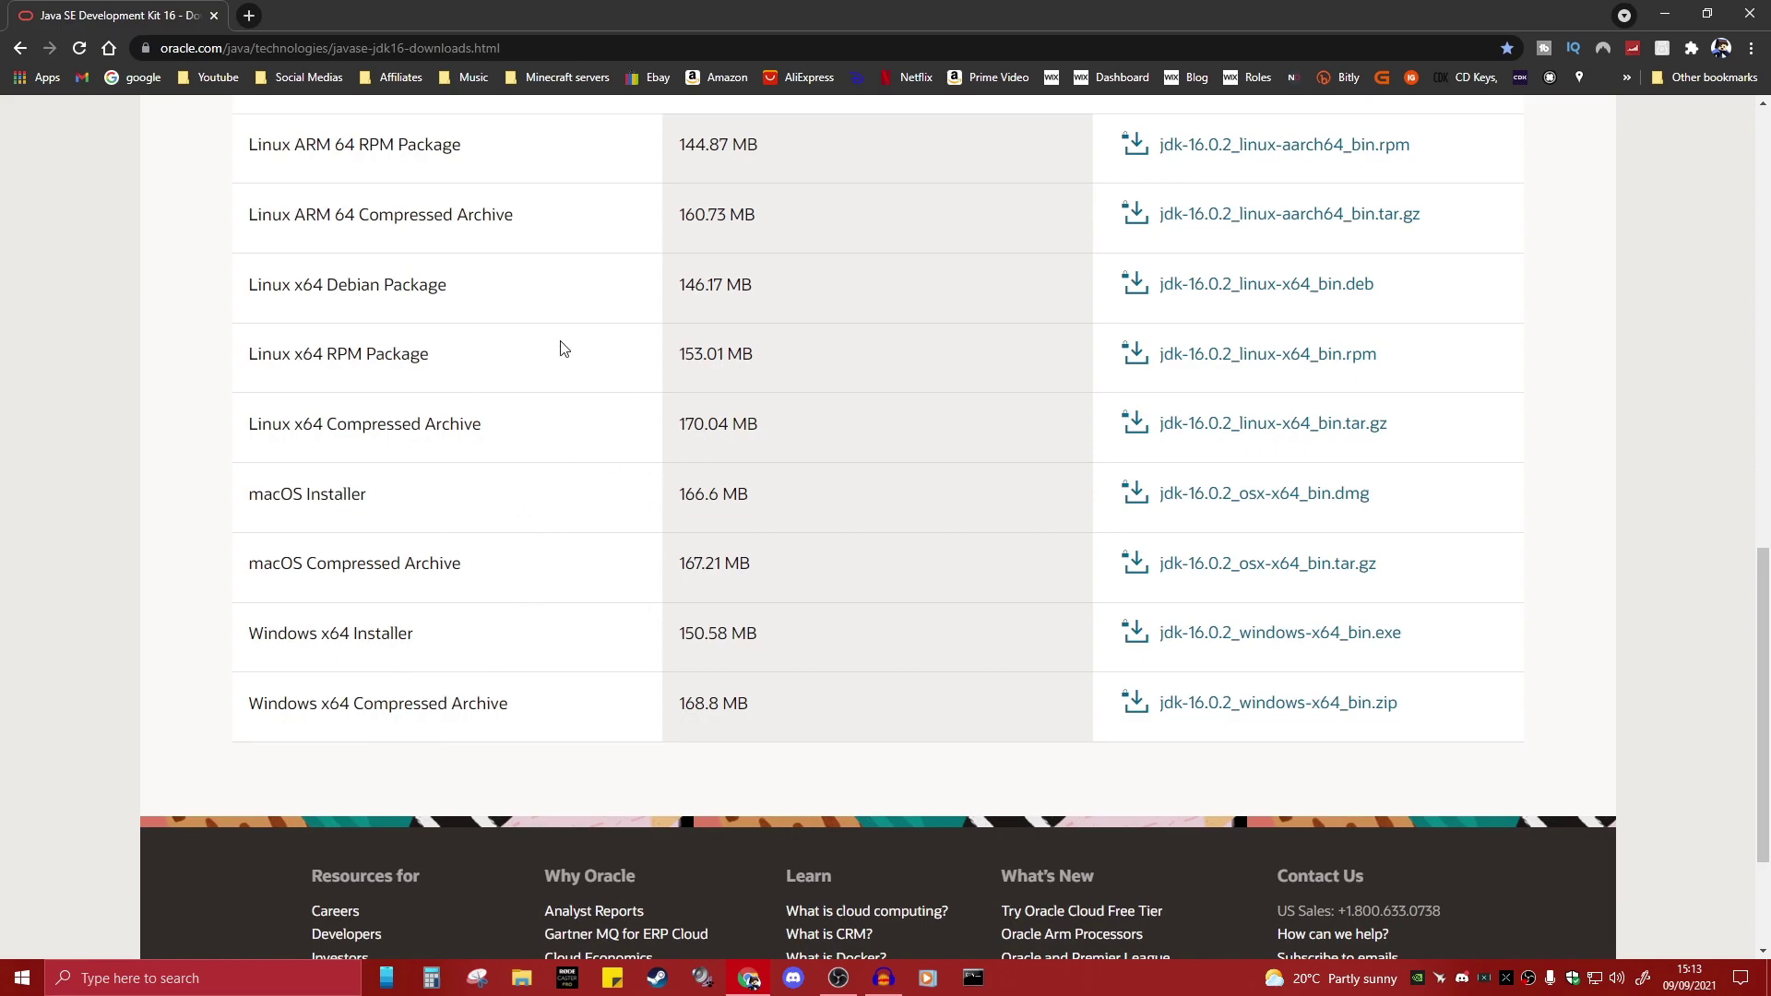
pyautogui.scroll(8, 639, 551)
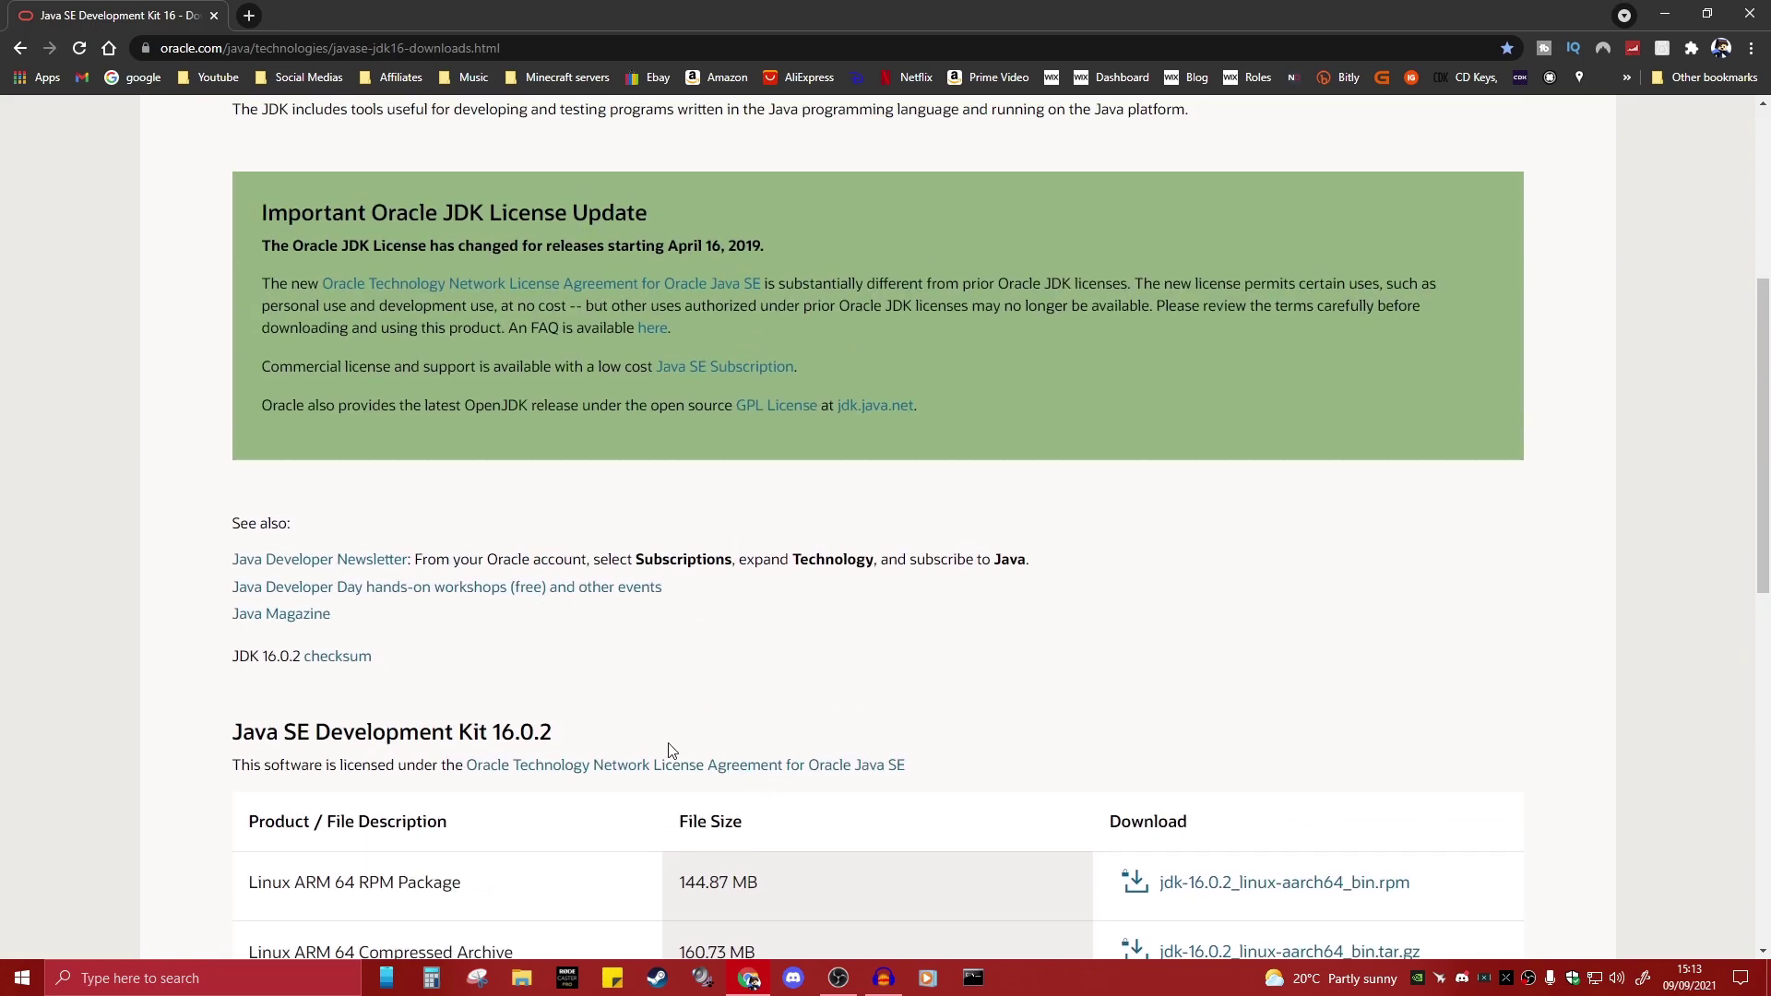
pyautogui.scroll(-2, 646, 729)
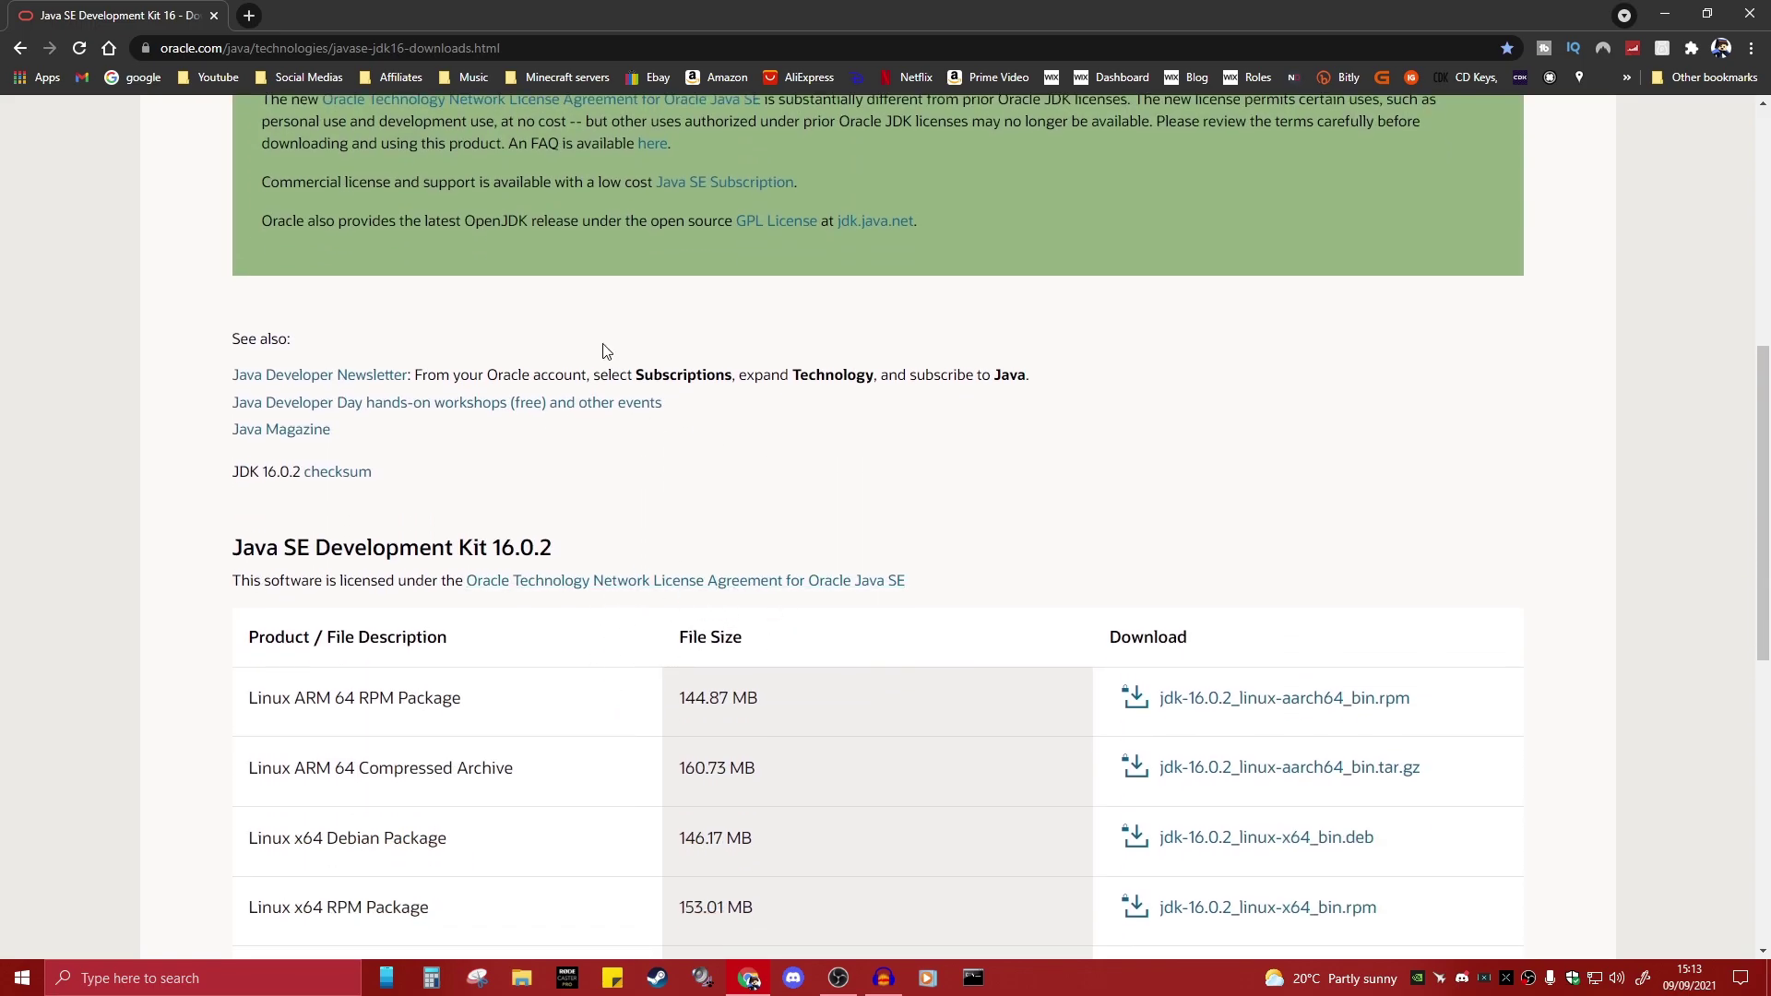
pyautogui.click(1750, 13)
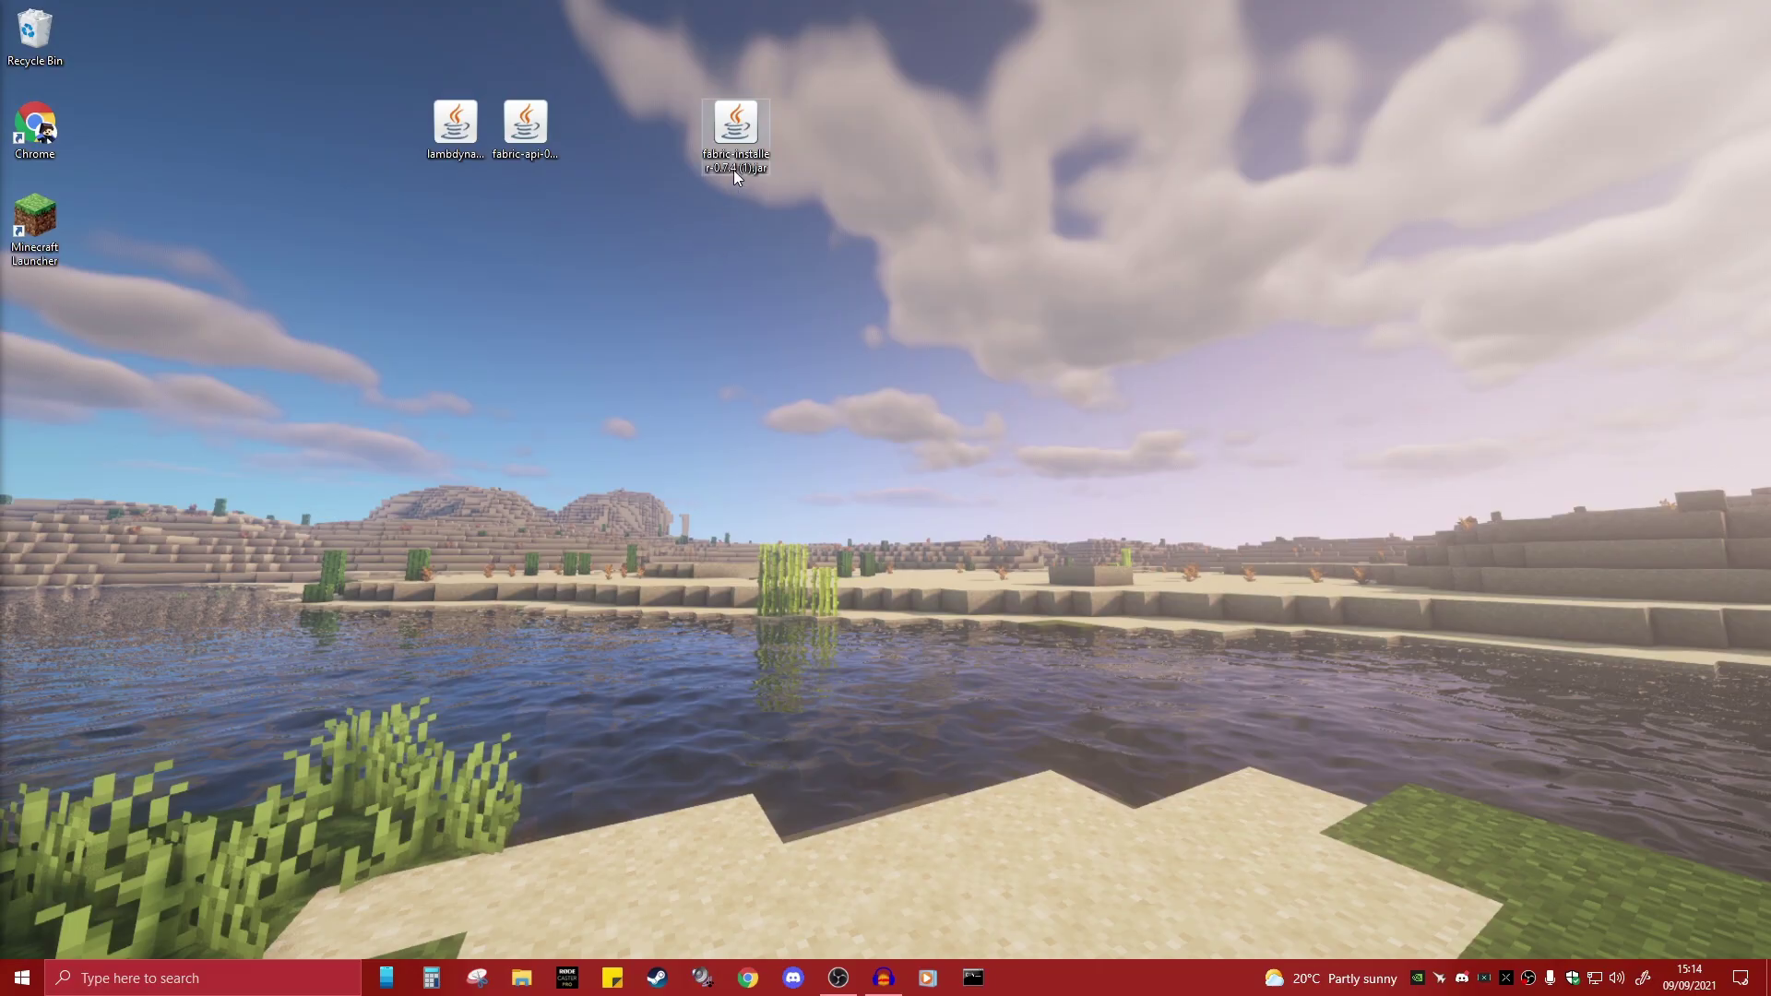
# Run the Fabric installer with Java, keep Minecraft 1.17.1 and verify the .minecraft install path
pyautogui.rightClick(736, 139)
pyautogui.moveTo(545, 237)
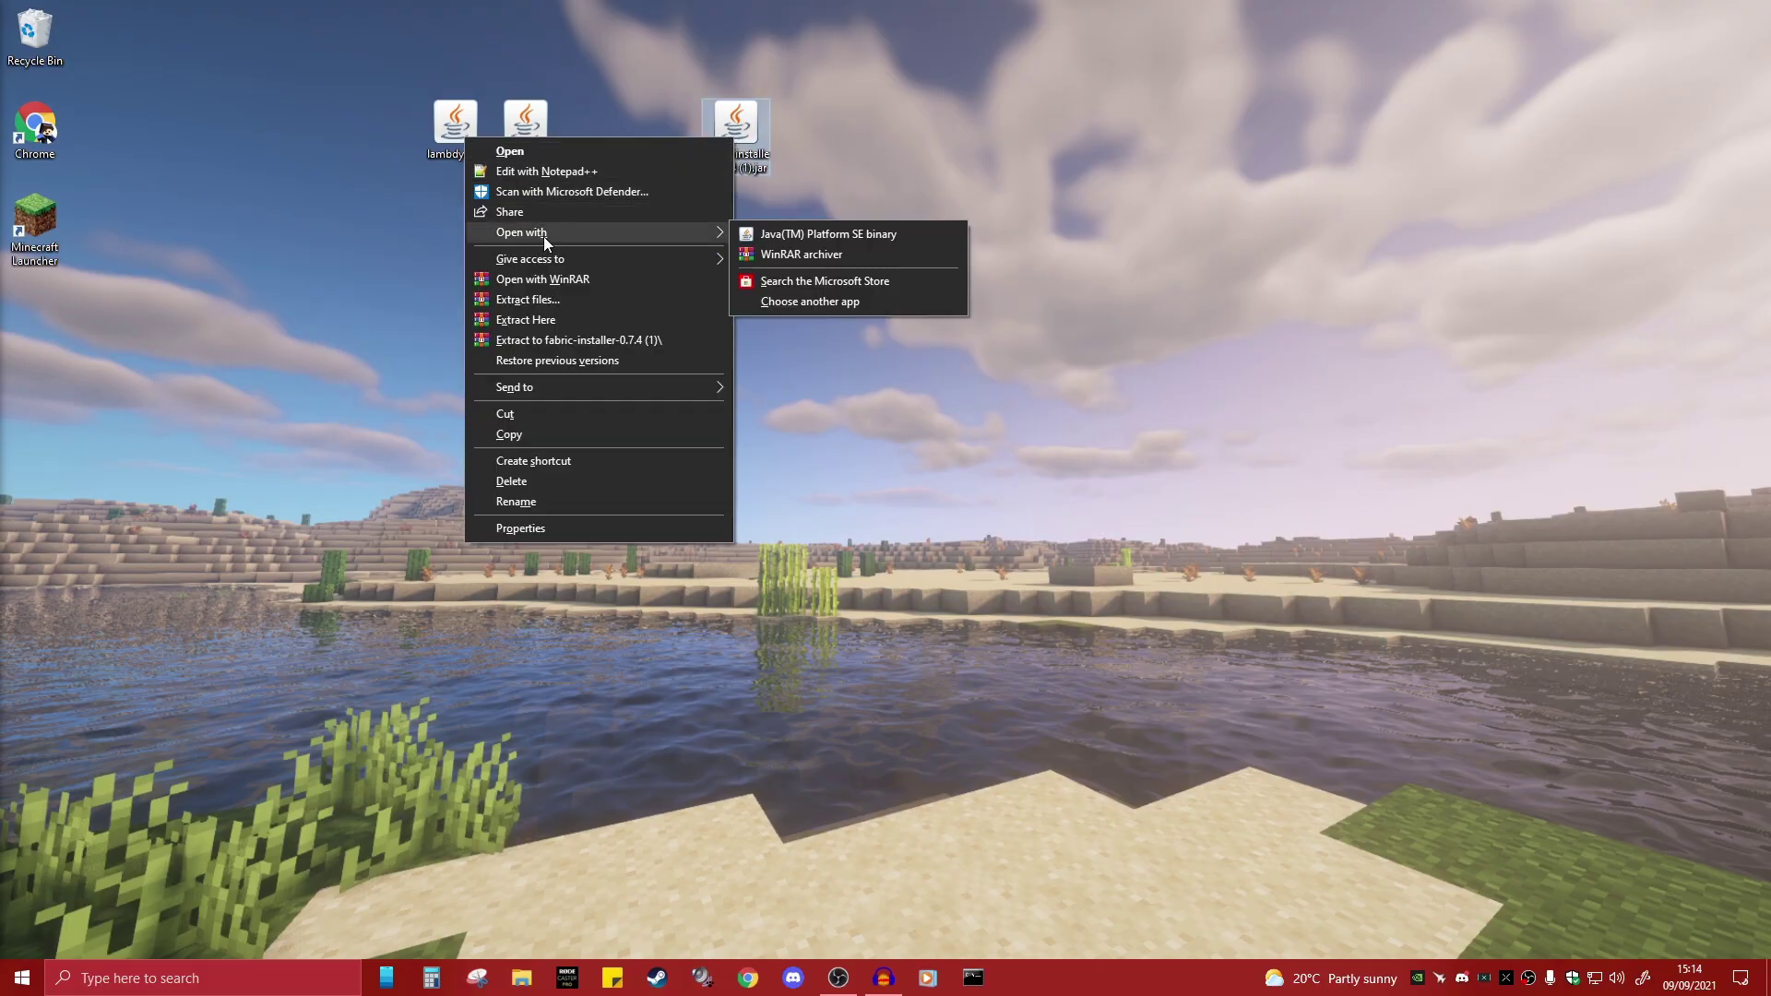
pyautogui.click(799, 234)
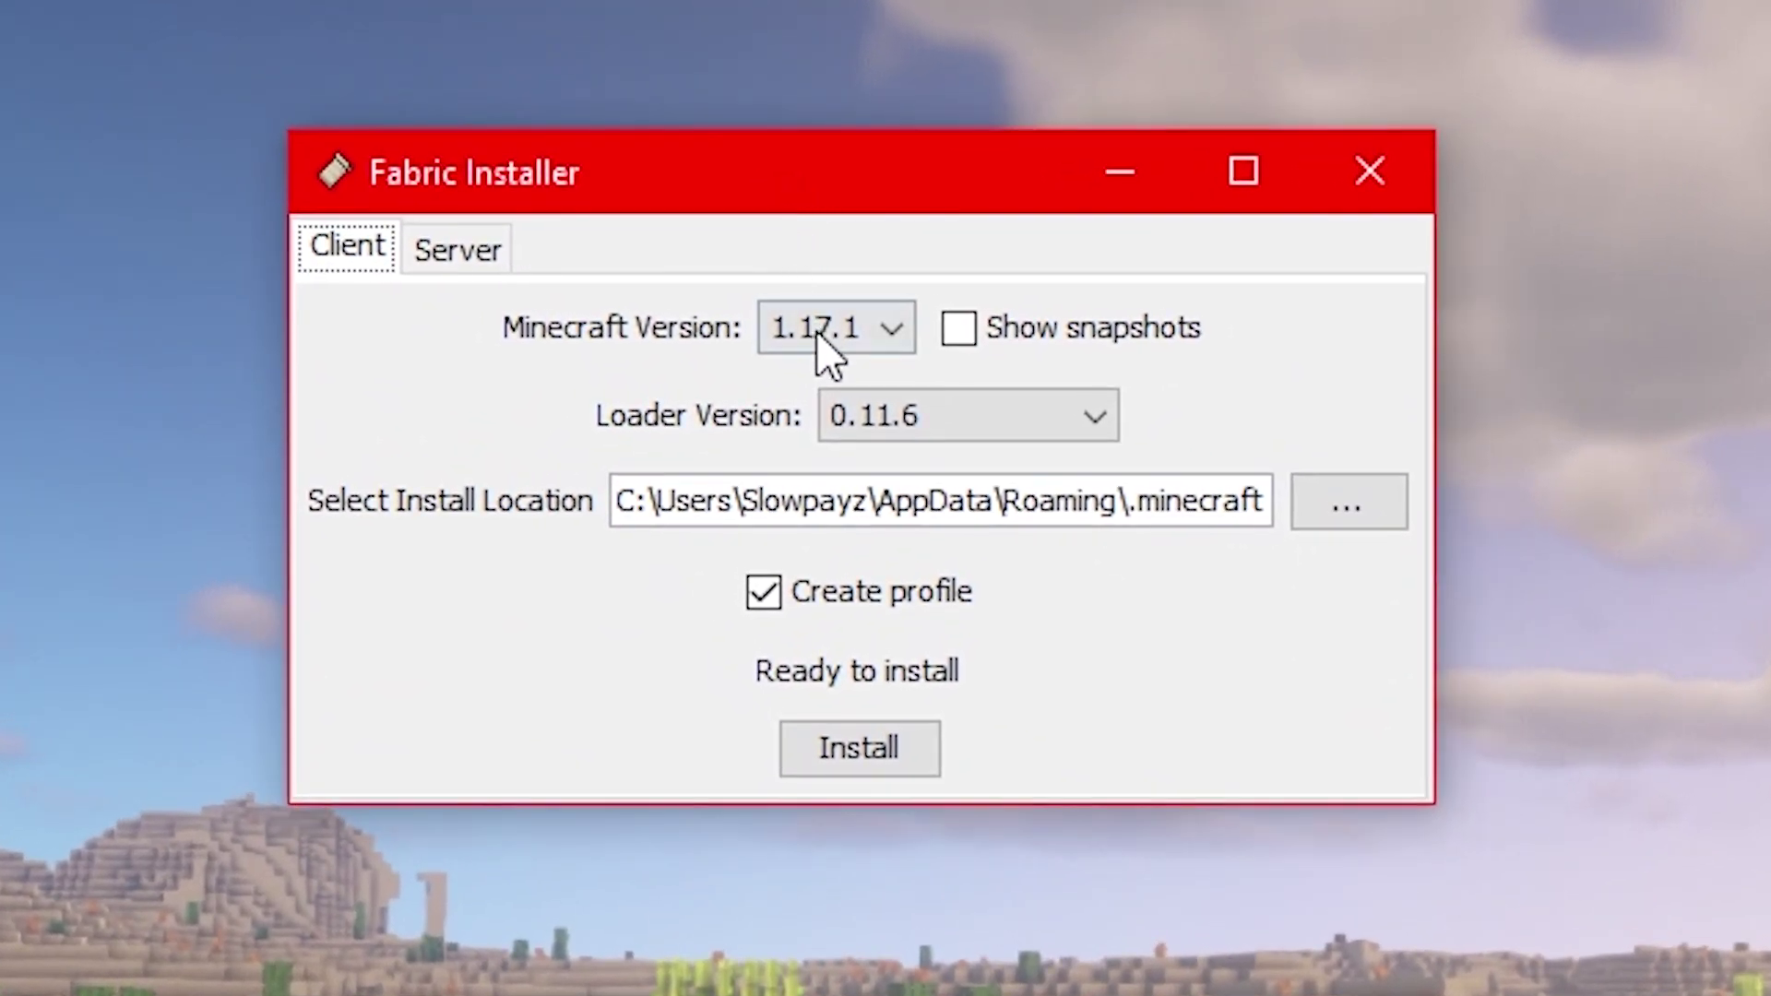
pyautogui.click(912, 343)
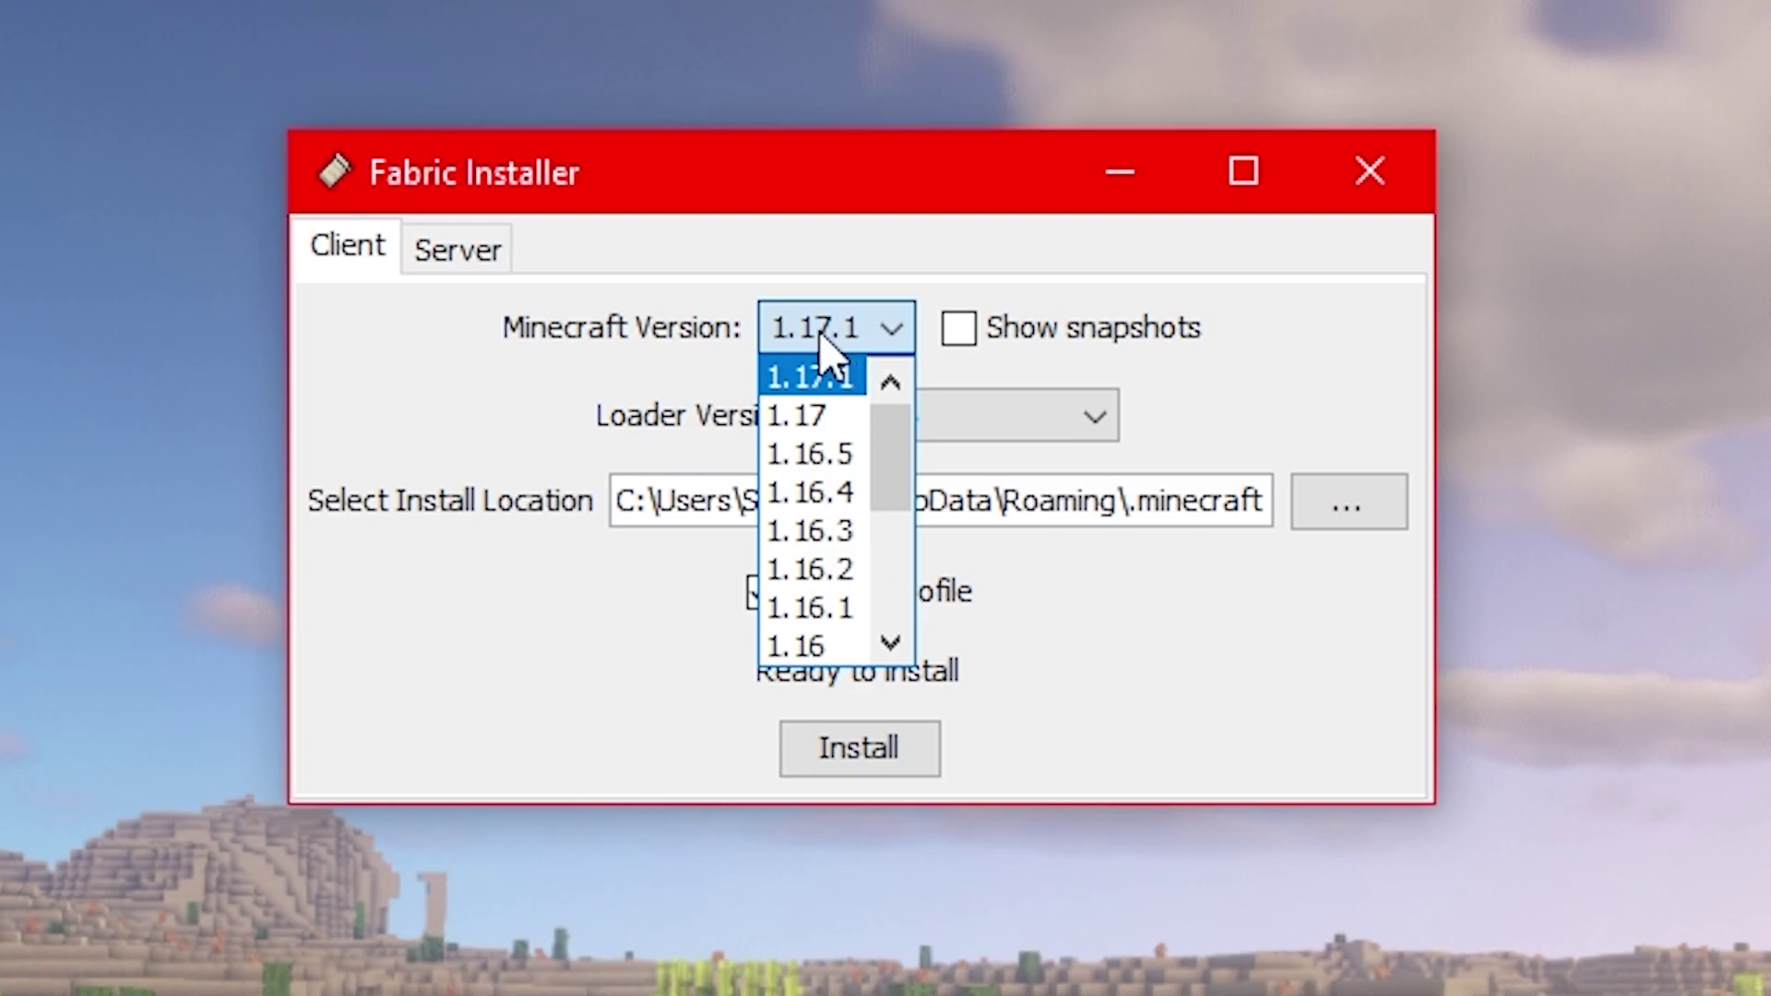
pyautogui.click(850, 334)
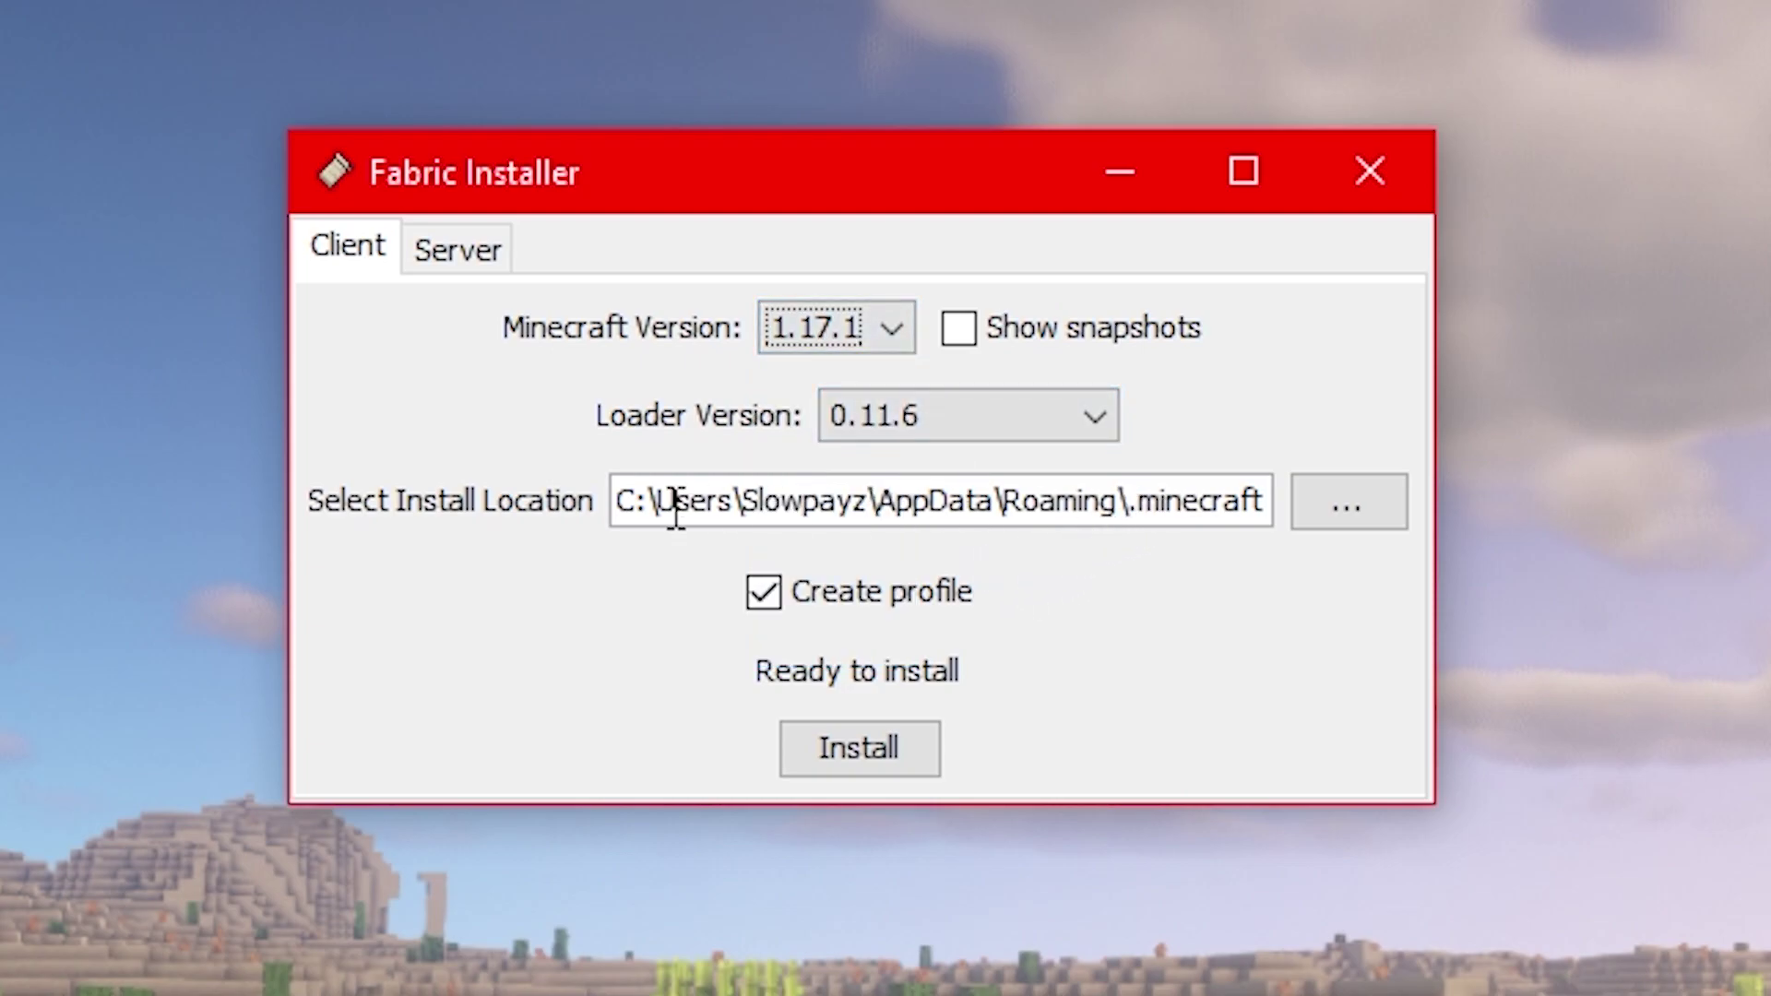
pyautogui.moveTo(614, 507); pyautogui.dragTo(1317, 502)
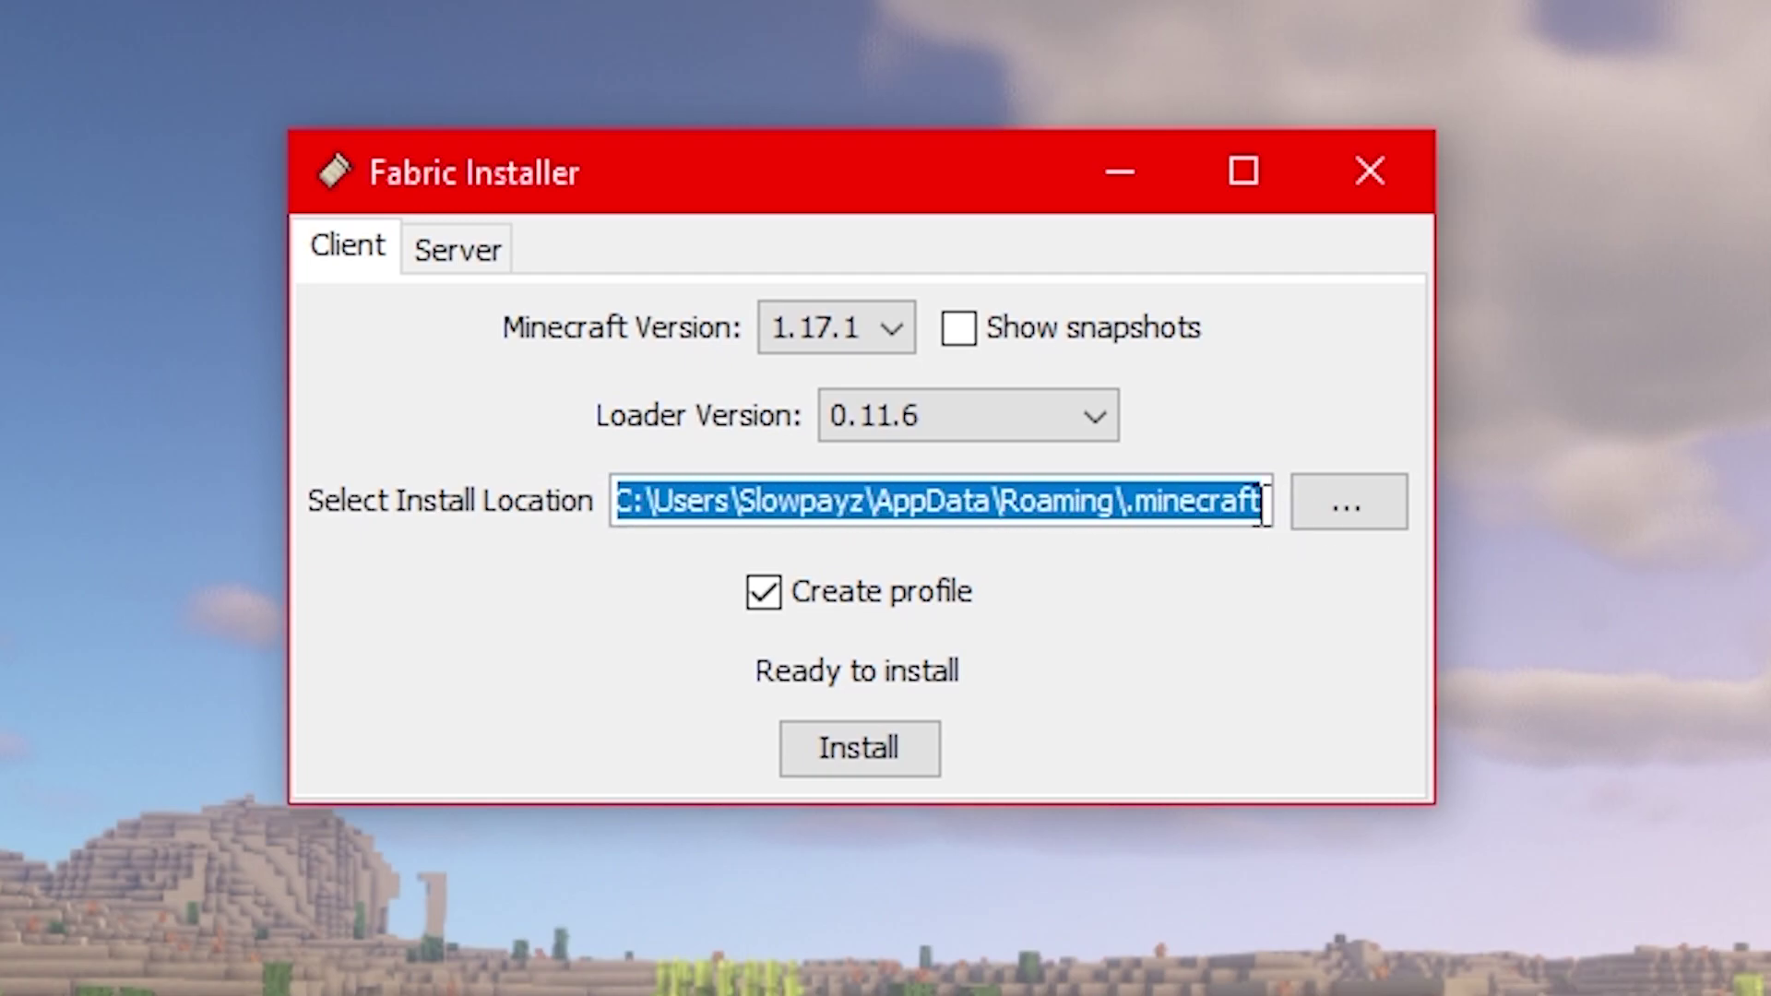
pyautogui.click(1163, 503)
pyautogui.moveTo(1131, 503); pyautogui.dragTo(1257, 506)
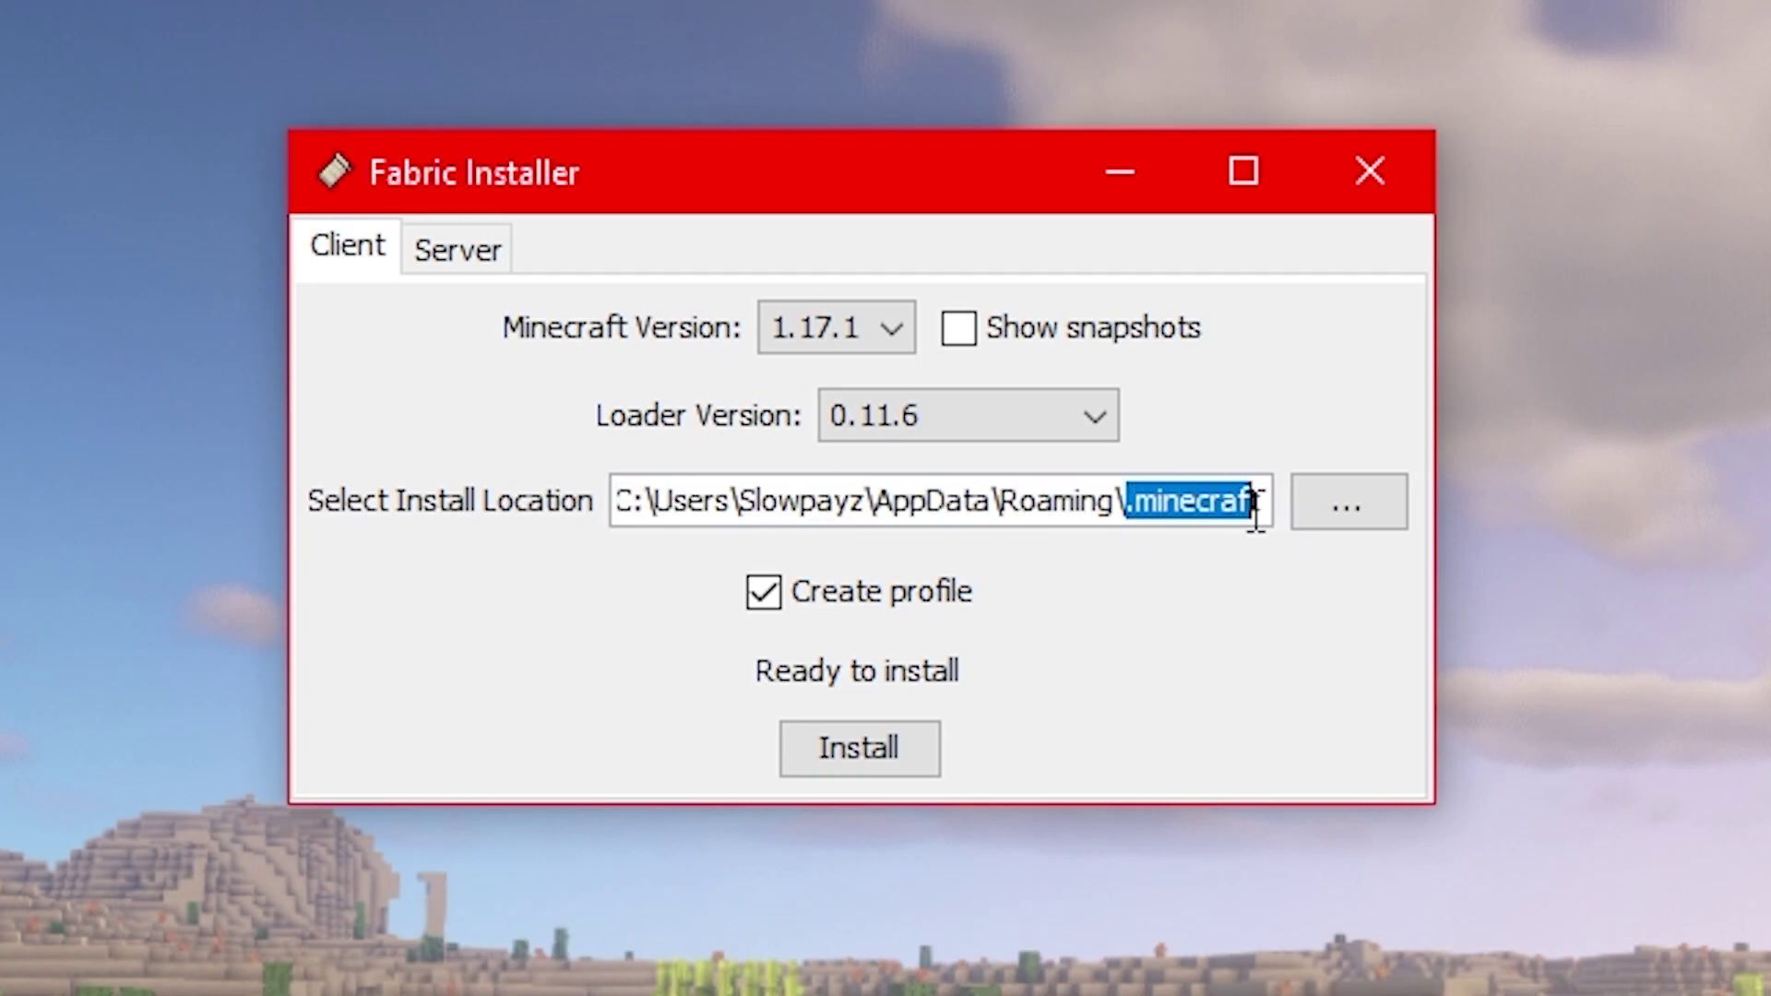
pyautogui.click(1241, 506)
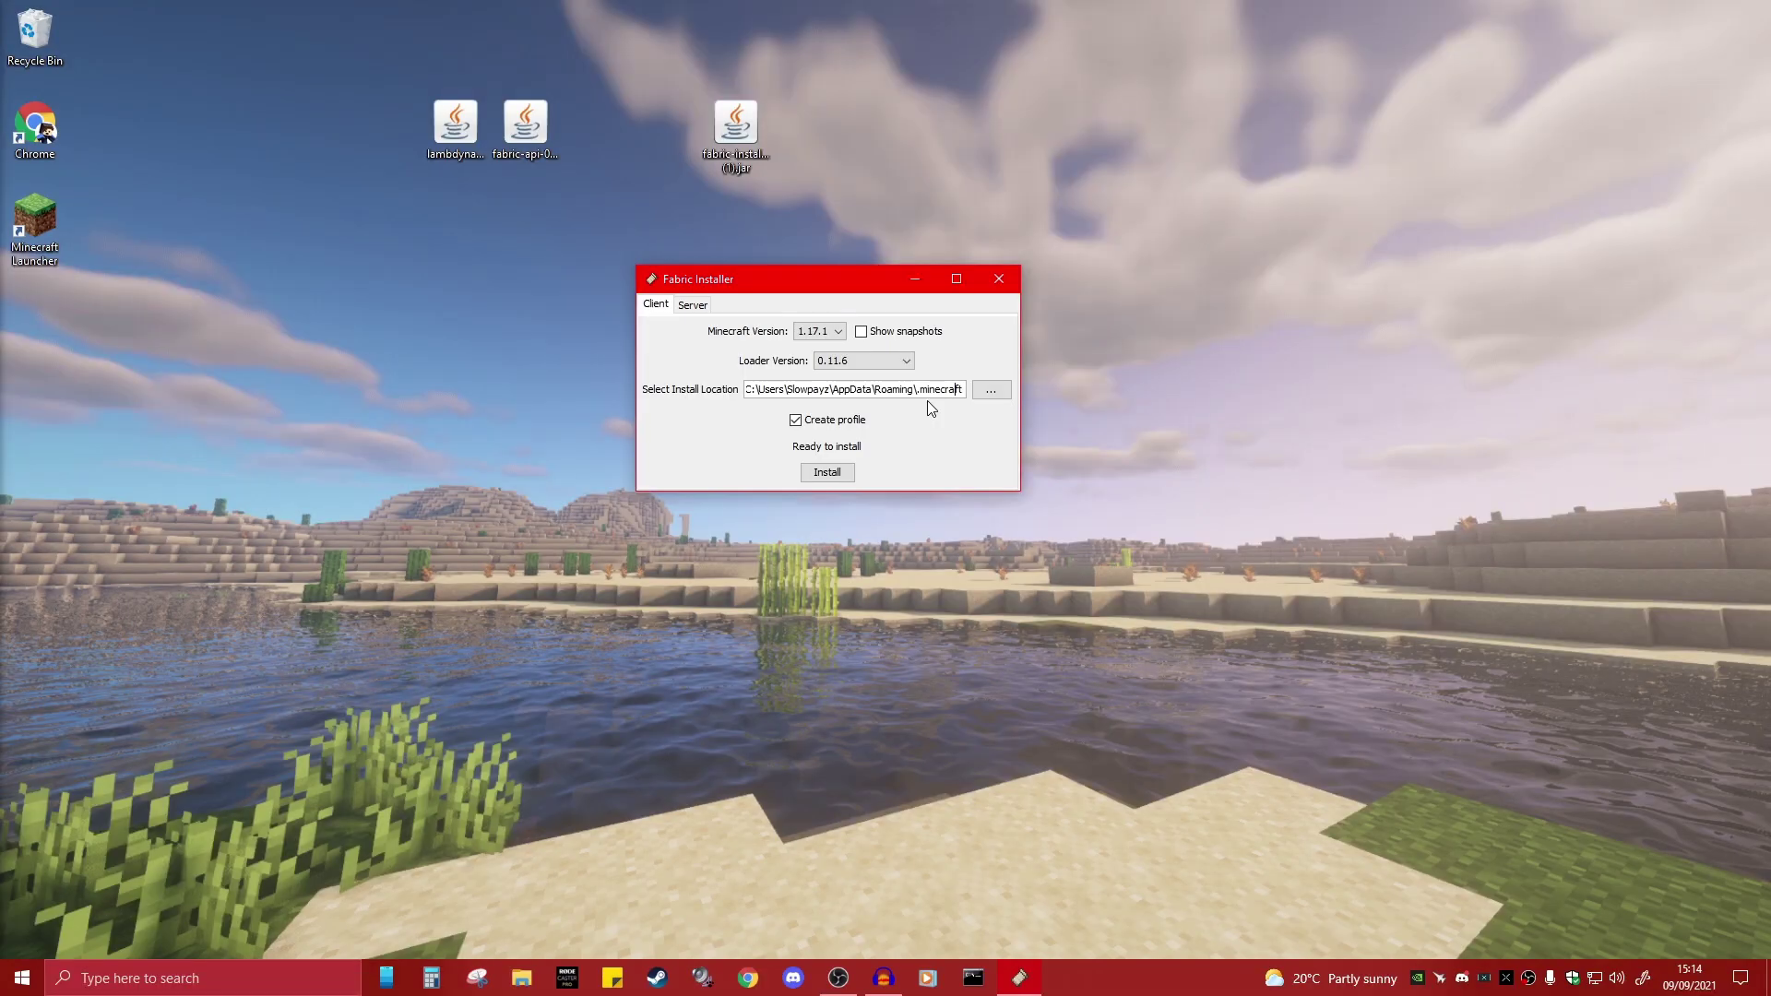
pyautogui.moveTo(919, 388); pyautogui.dragTo(964, 389)
pyautogui.click(951, 390)
# Install Fabric Loader 0.11.6, dismiss the success message and close the installer
pyautogui.click(837, 475)
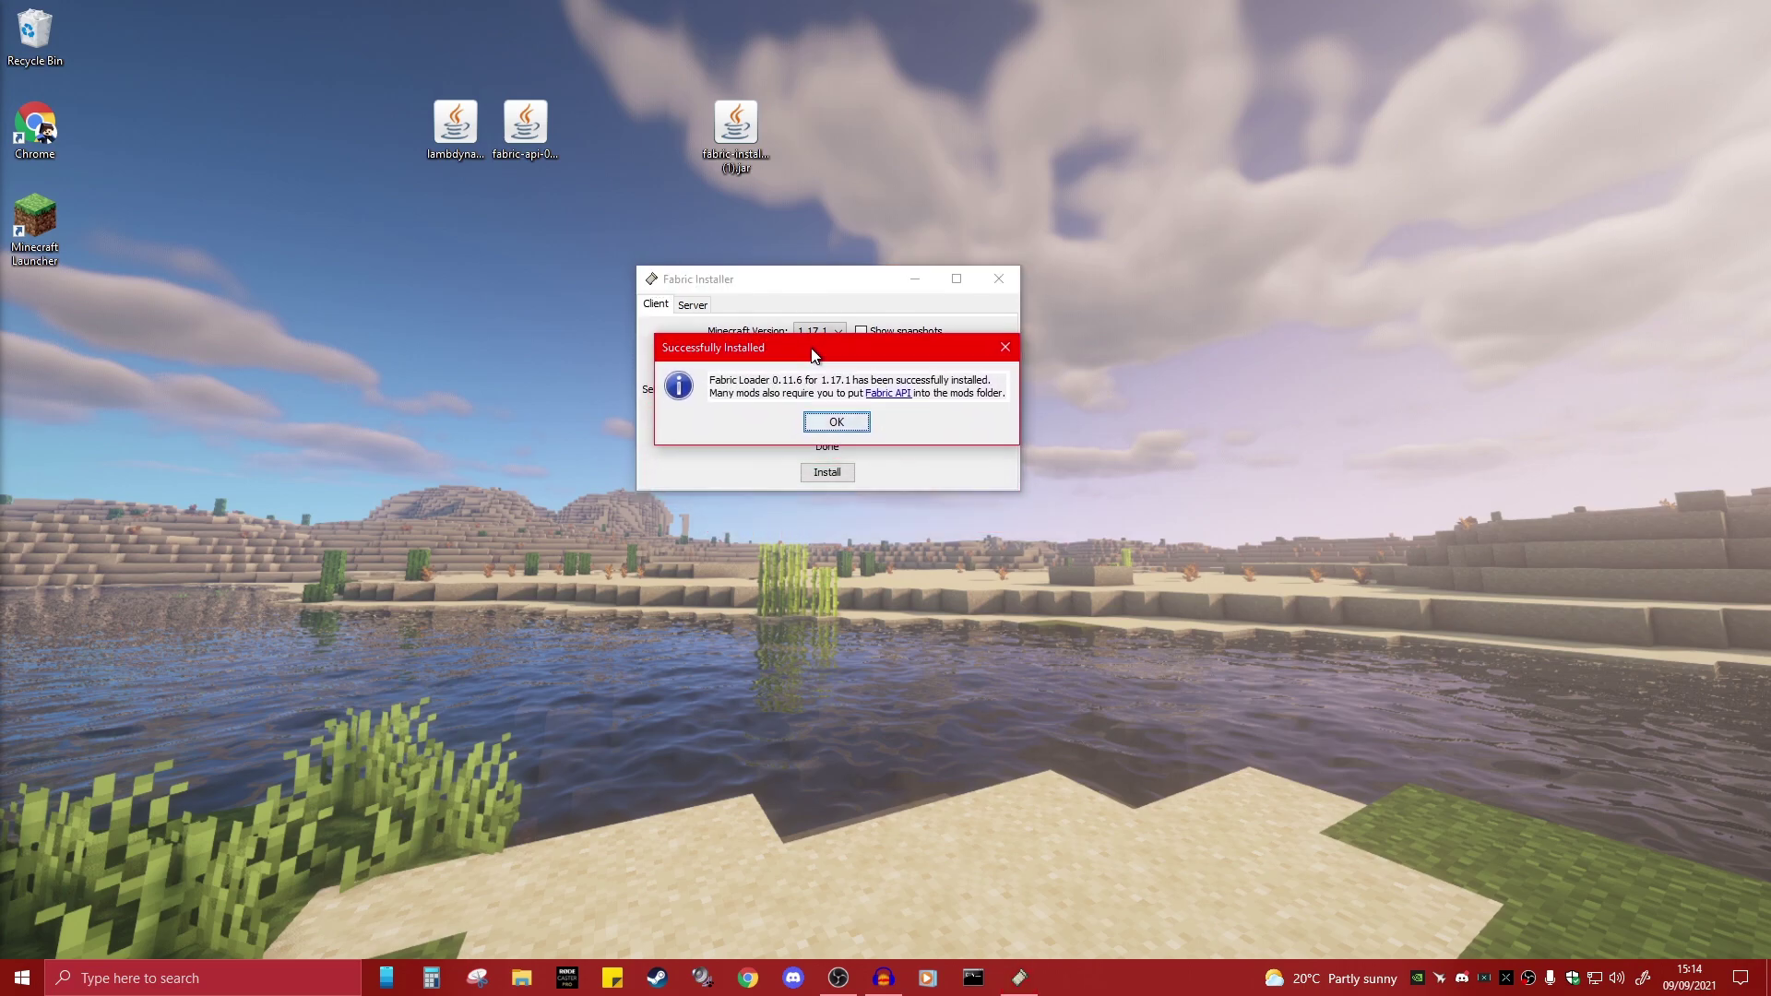
pyautogui.click(839, 416)
pyautogui.click(1000, 279)
pyautogui.moveTo(843, 194); pyautogui.dragTo(740, 132)
# Delete the Fabric installer jar and launch Minecraft with the fabric-loader-1.17.1 profile
pyautogui.press('Delete')
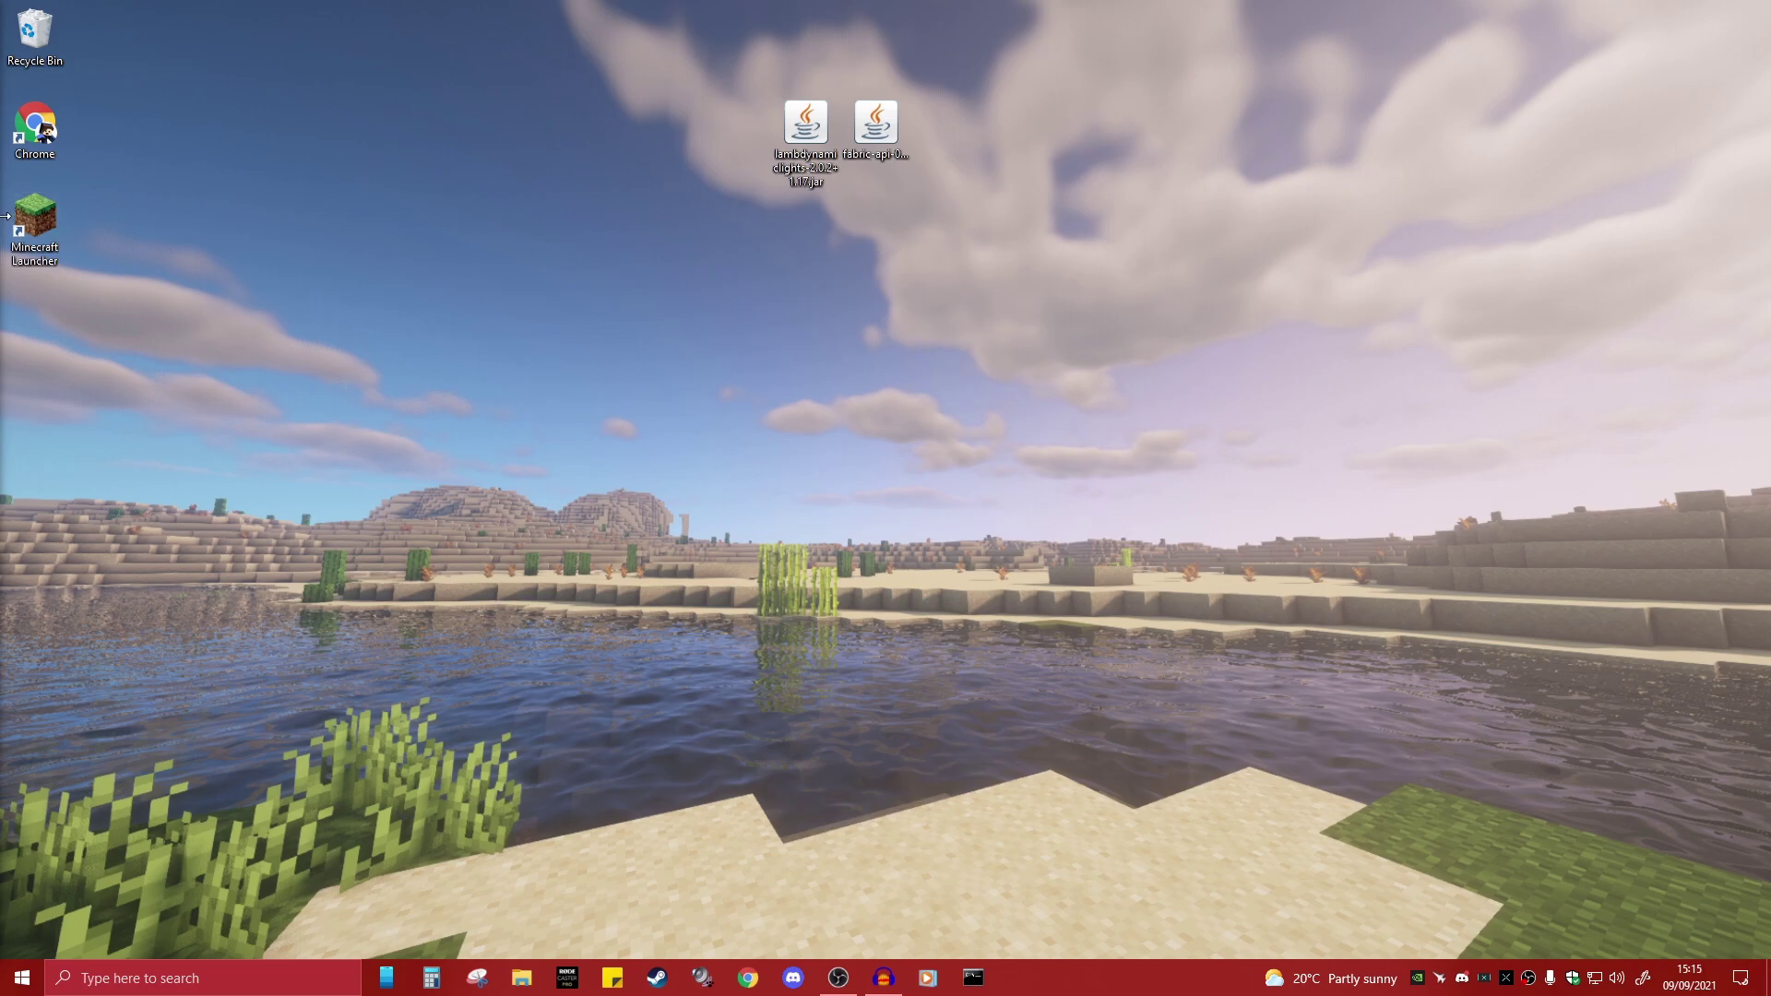
pyautogui.doubleClick(34, 226)
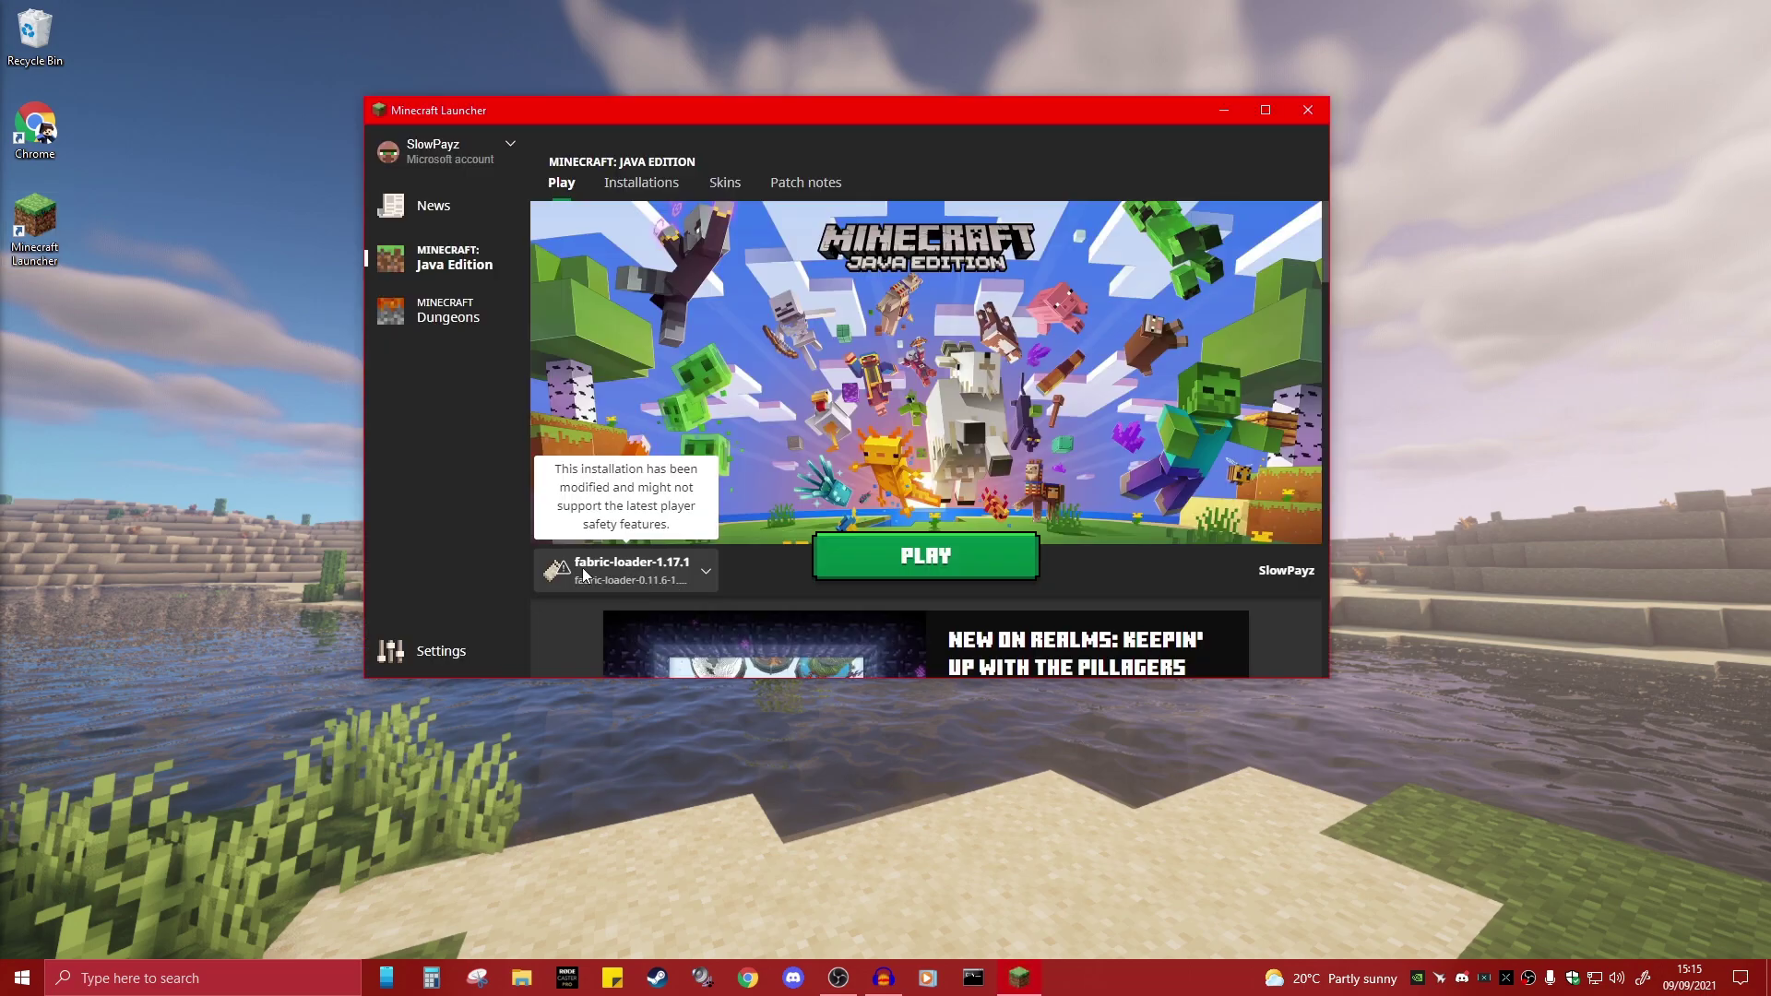
pyautogui.click(878, 562)
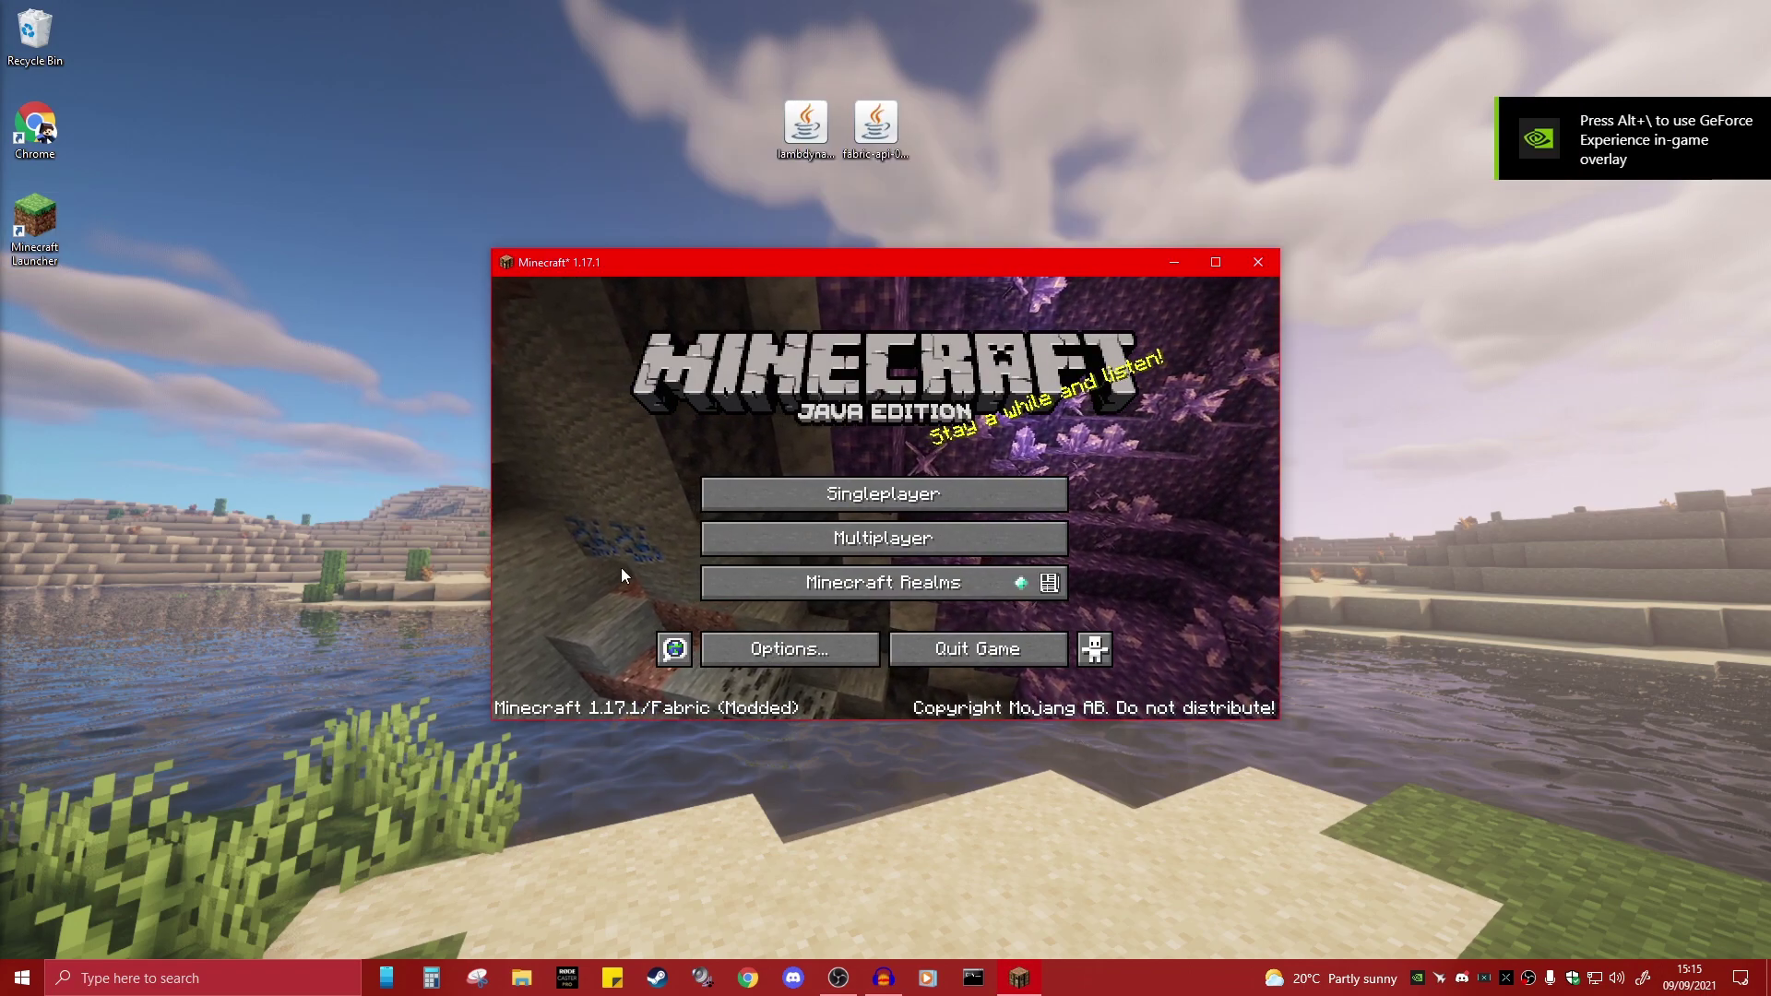
# From Options > Resource Packs, open the empty resourcepacks folder in File Explorer
pyautogui.click(814, 651)
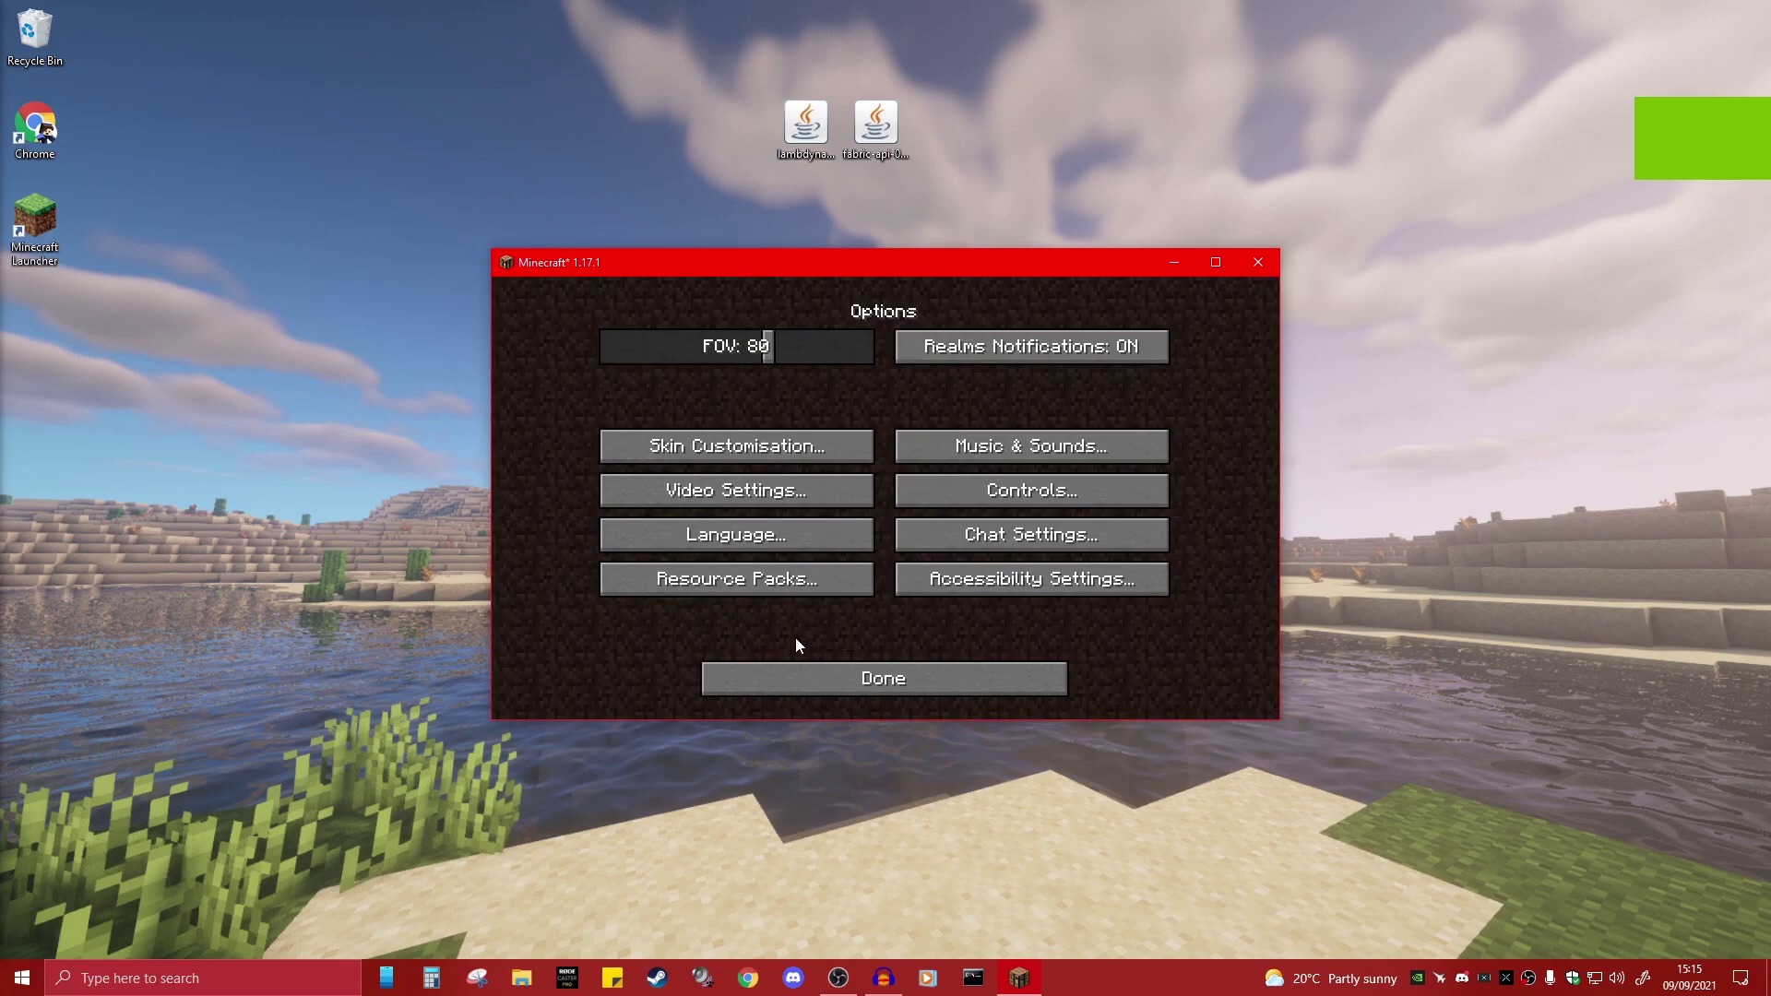
pyautogui.click(758, 584)
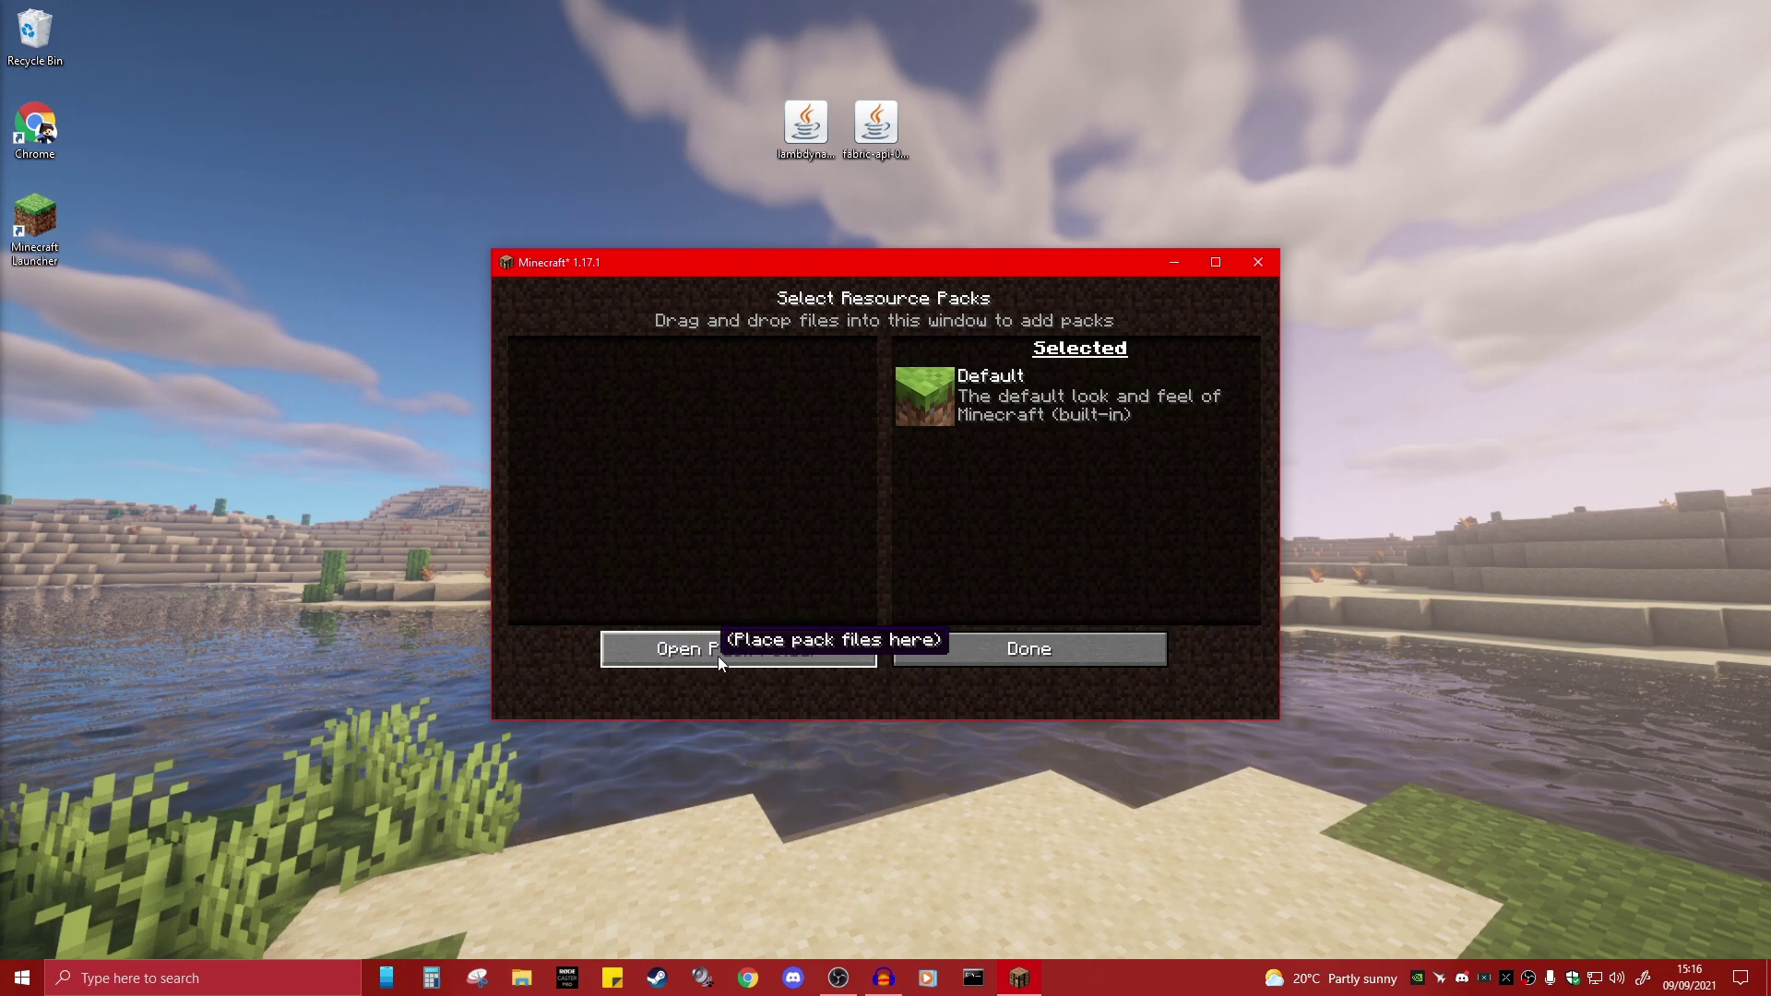
pyautogui.click(801, 652)
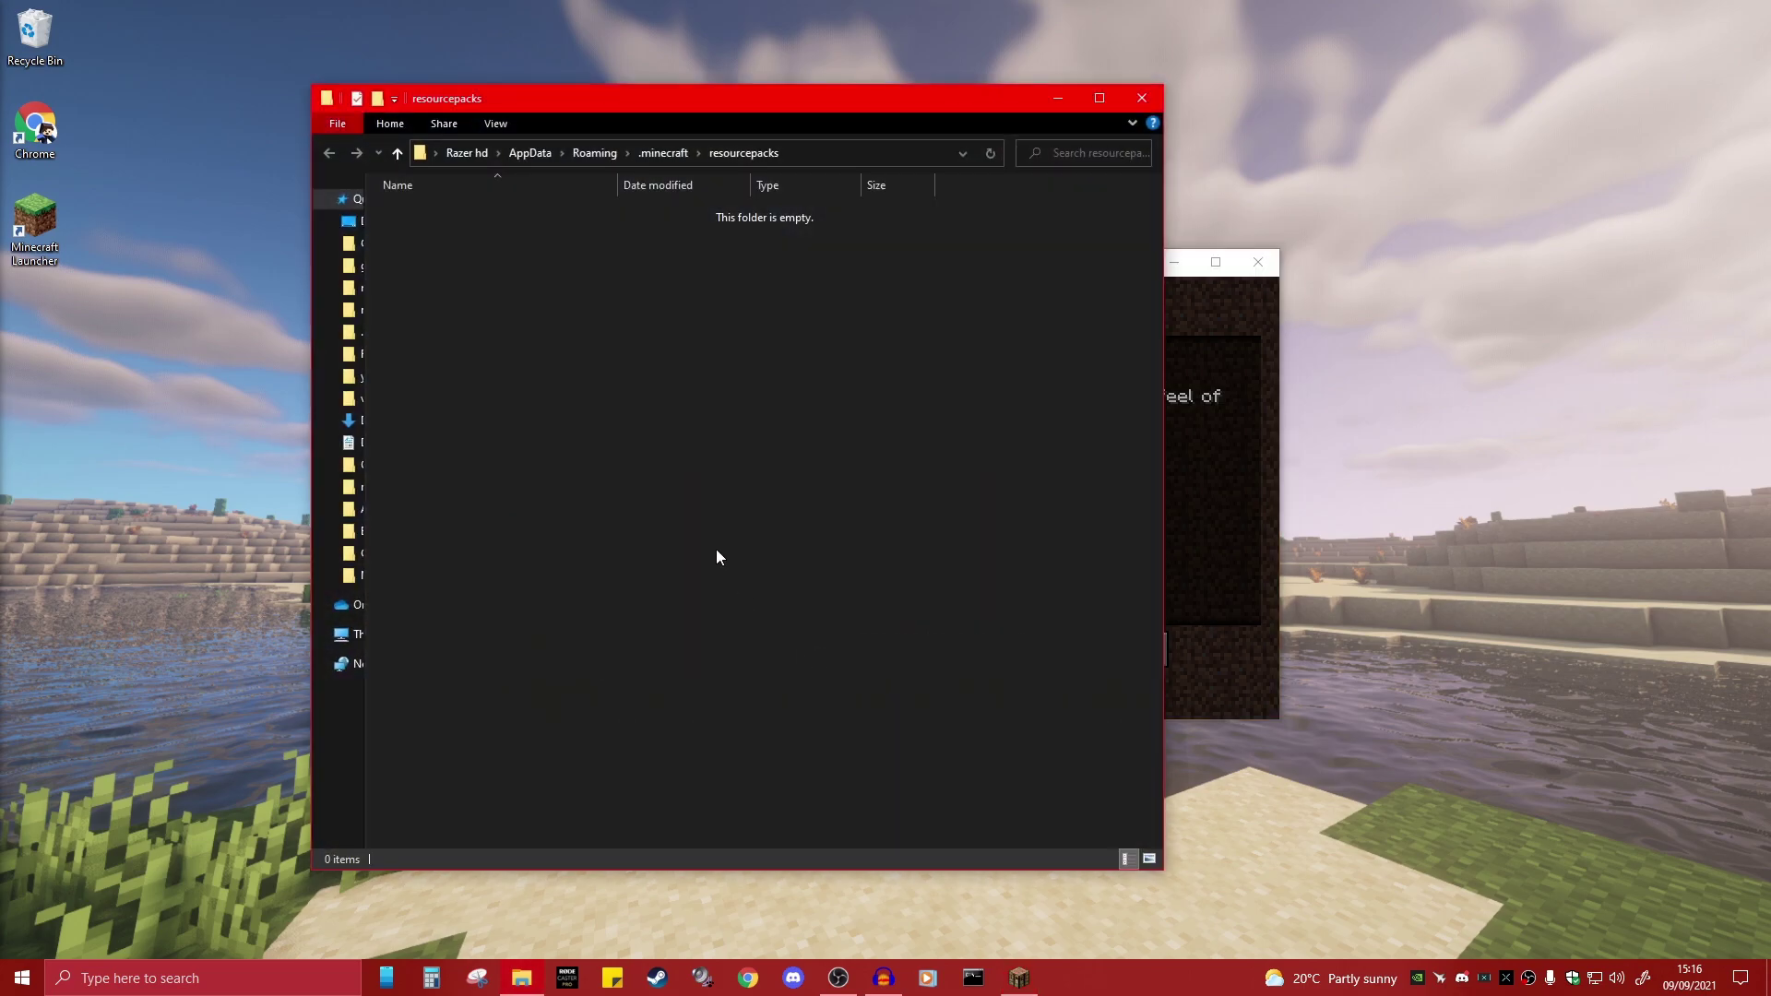
# Move the Explorer window aside and go up from resourcepacks to the .minecraft folder
pyautogui.moveTo(666, 94); pyautogui.dragTo(773, 82)
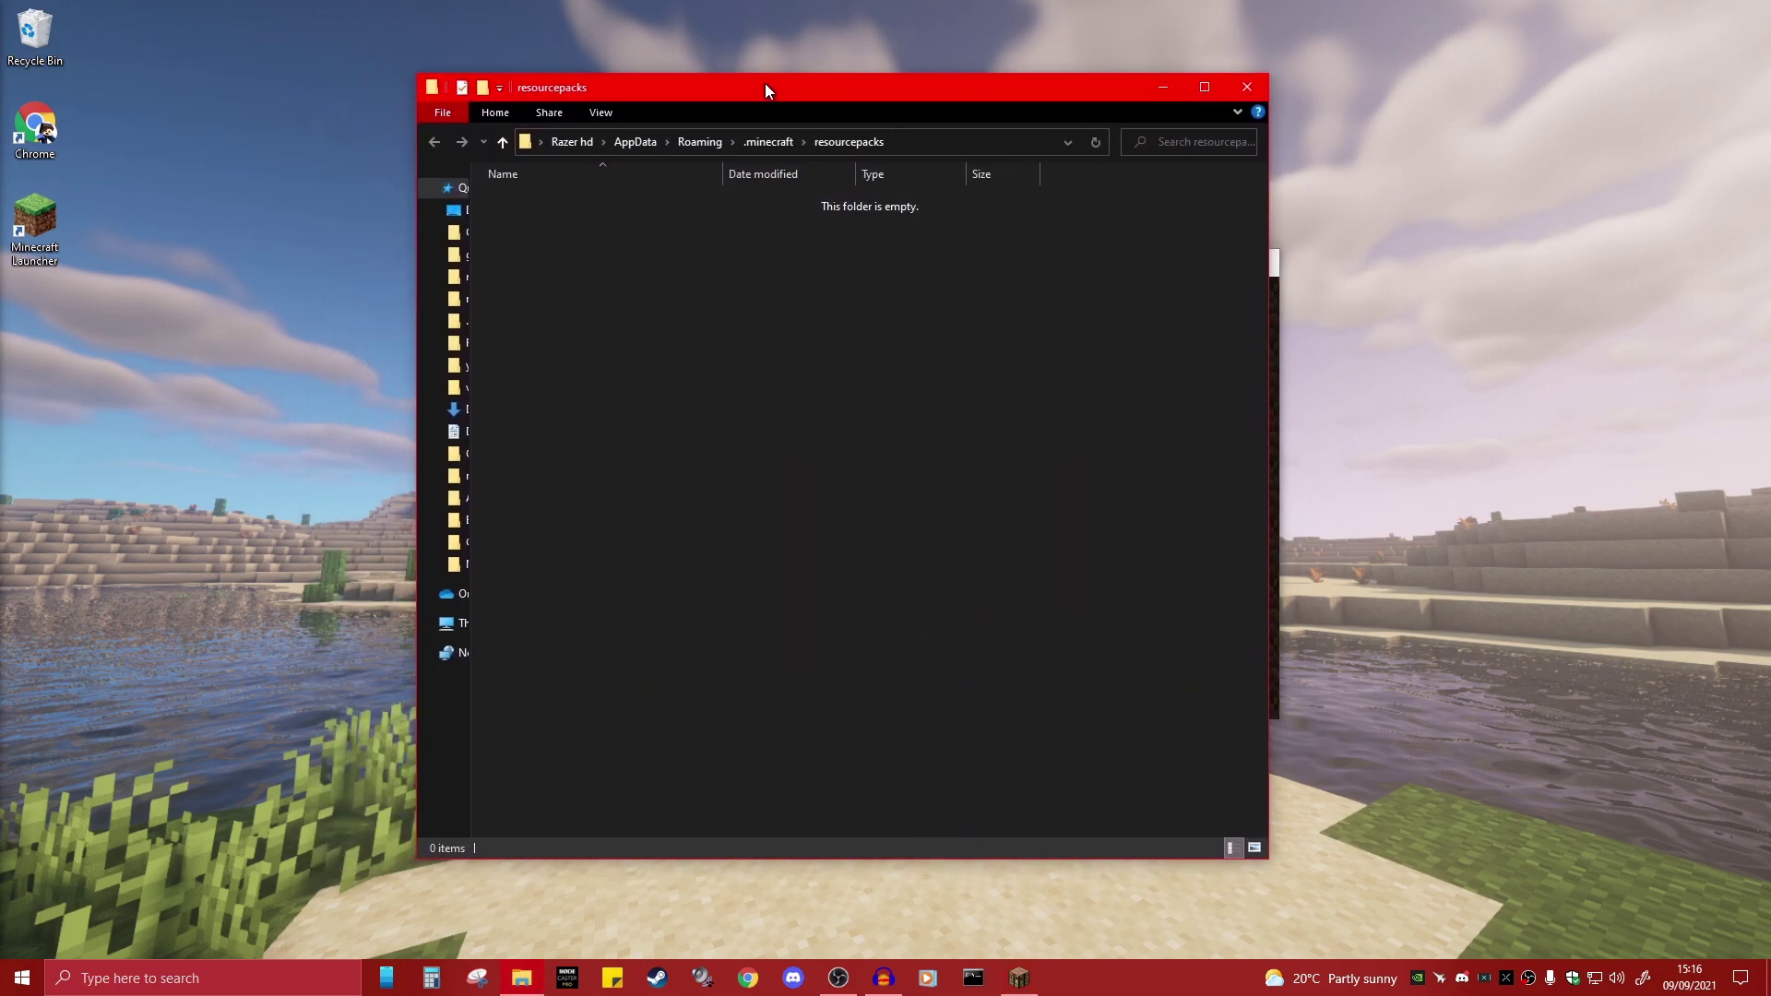
pyautogui.click(775, 142)
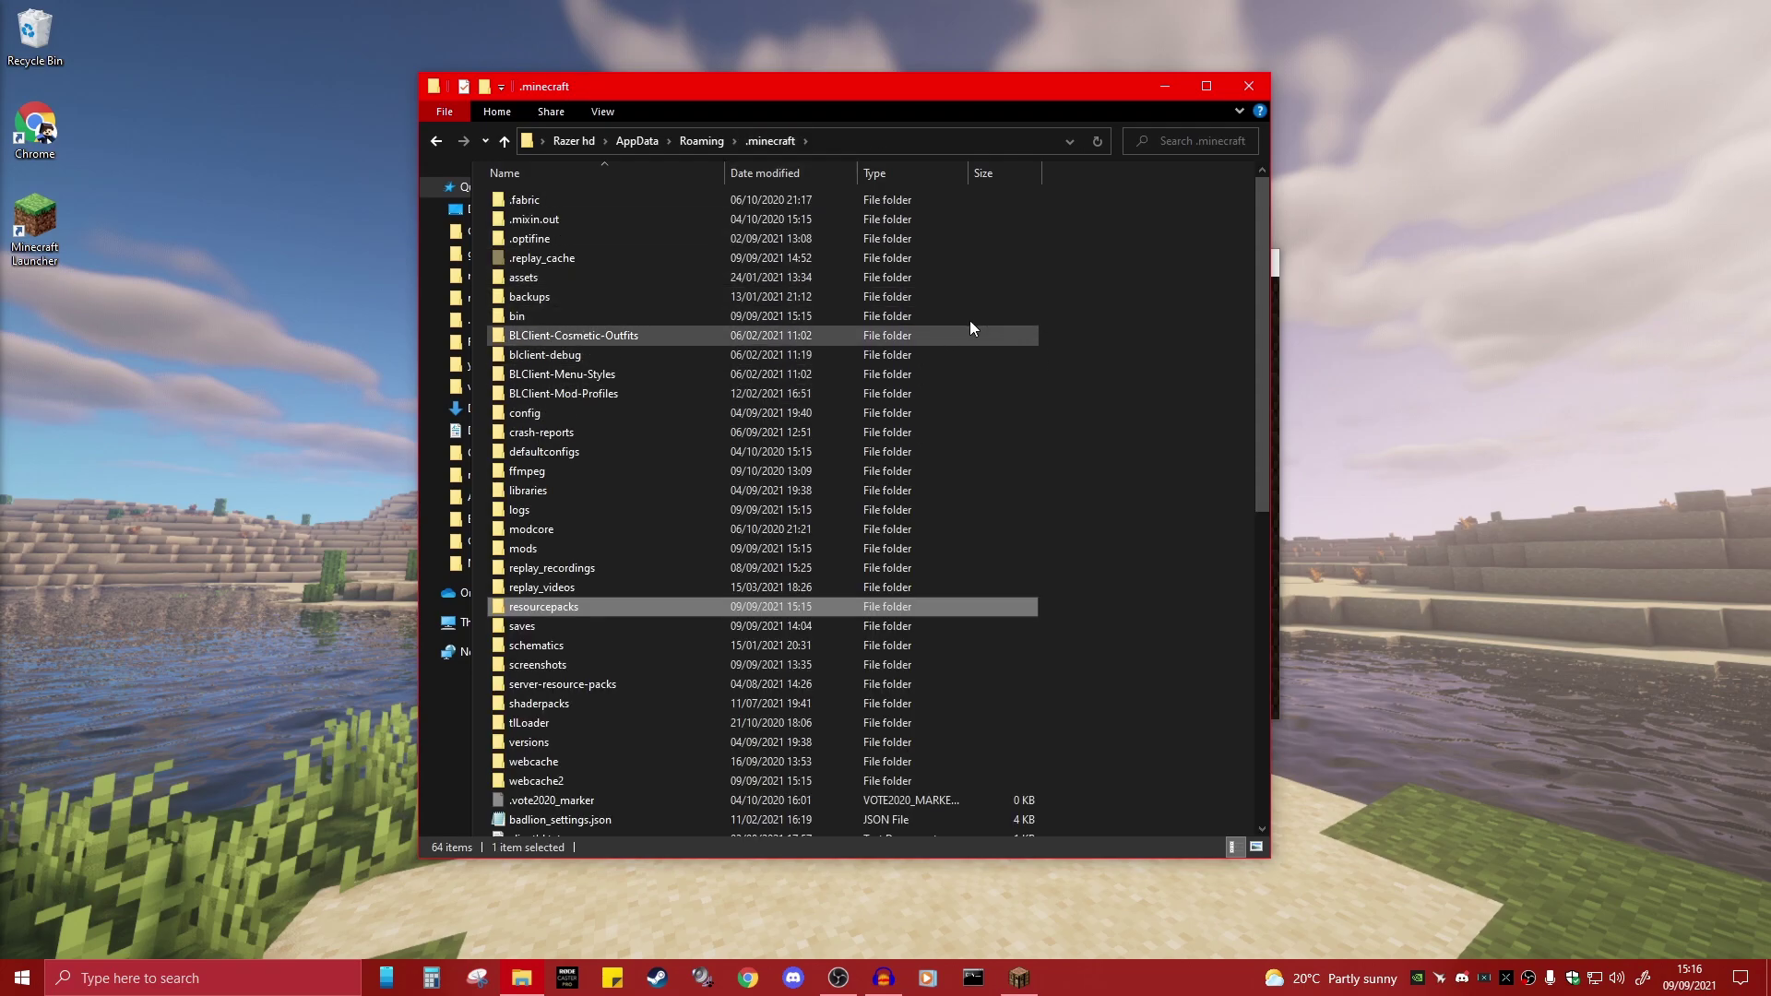
pyautogui.click(1055, 400)
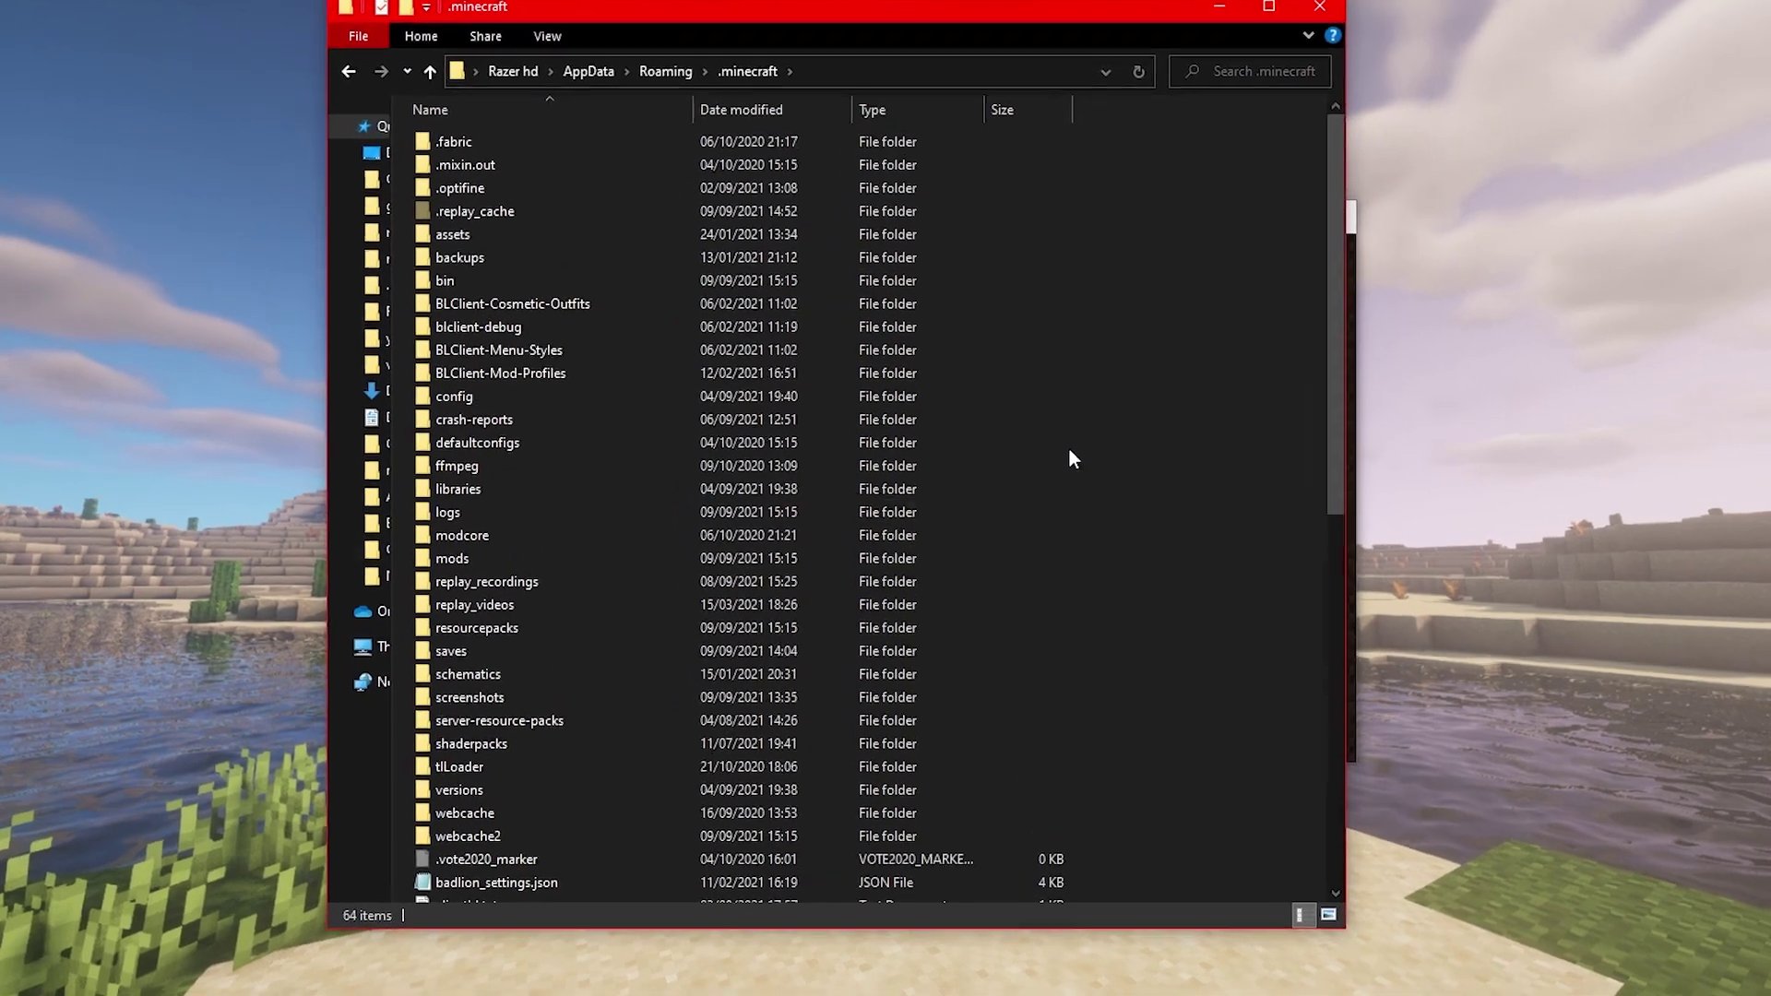
# Create a new folder named mods in .minecraft and merge it into the existing mods folder
pyautogui.rightClick(815, 458)
pyautogui.moveTo(888, 719)
pyautogui.click(1125, 723)
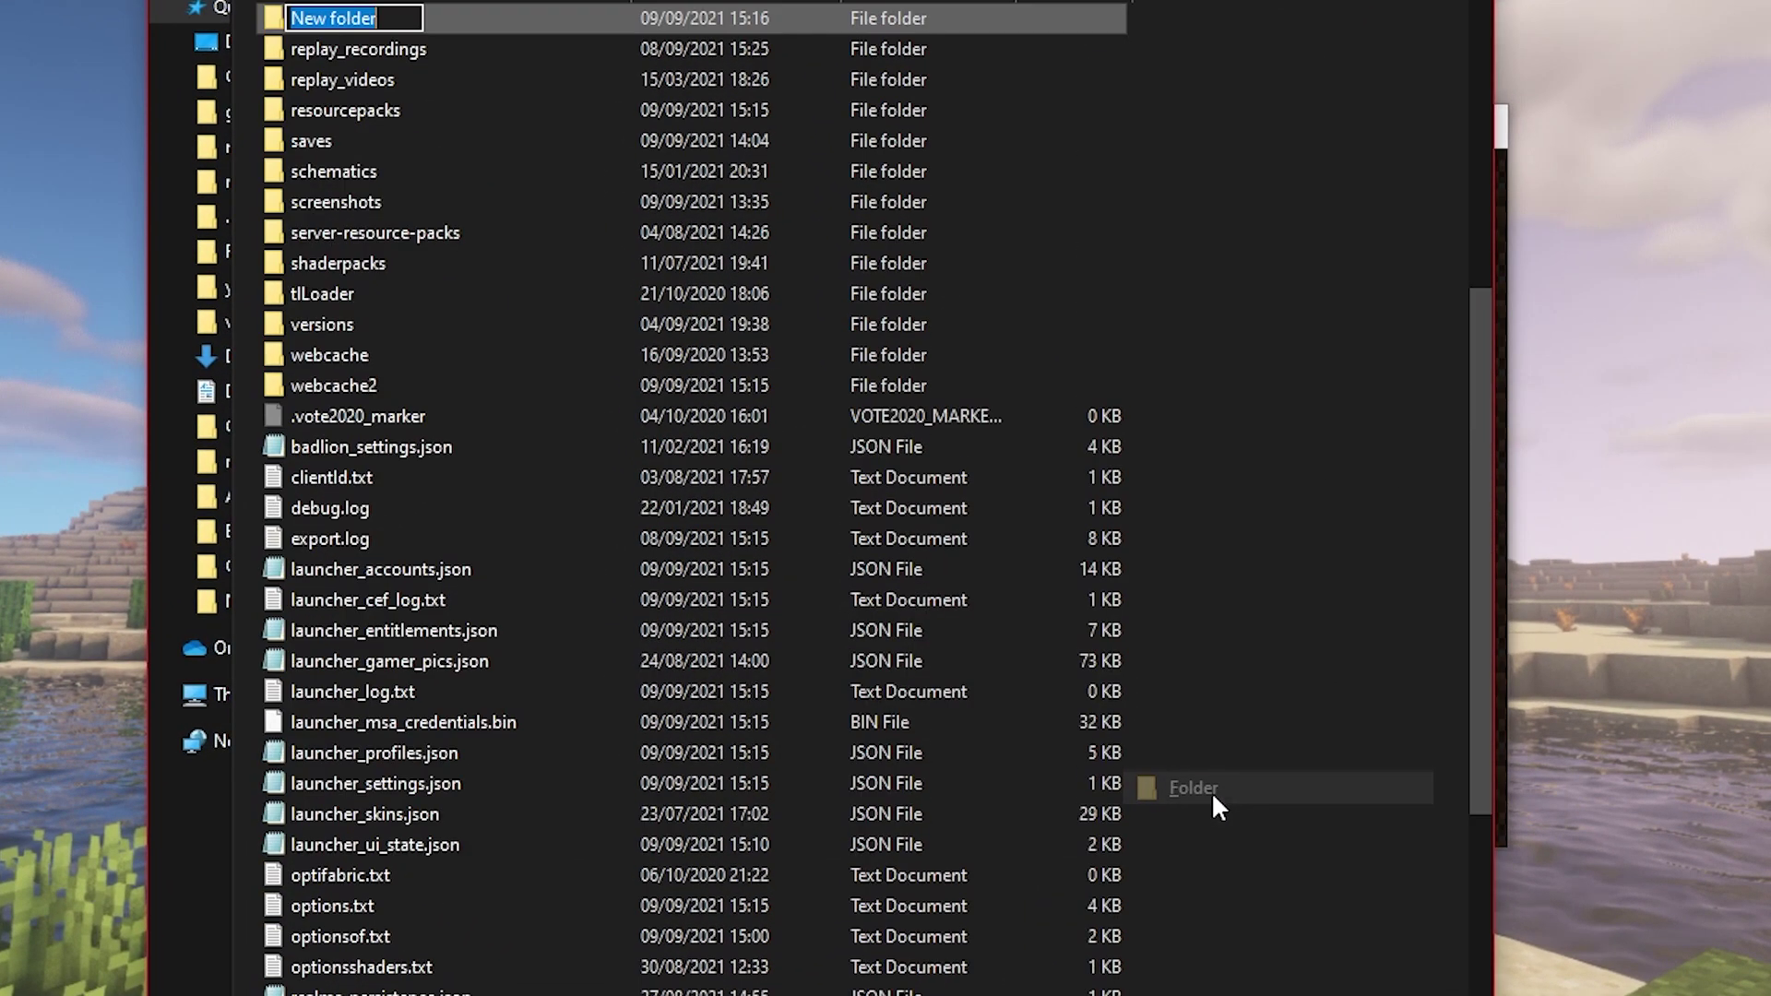
pyautogui.write('mods')
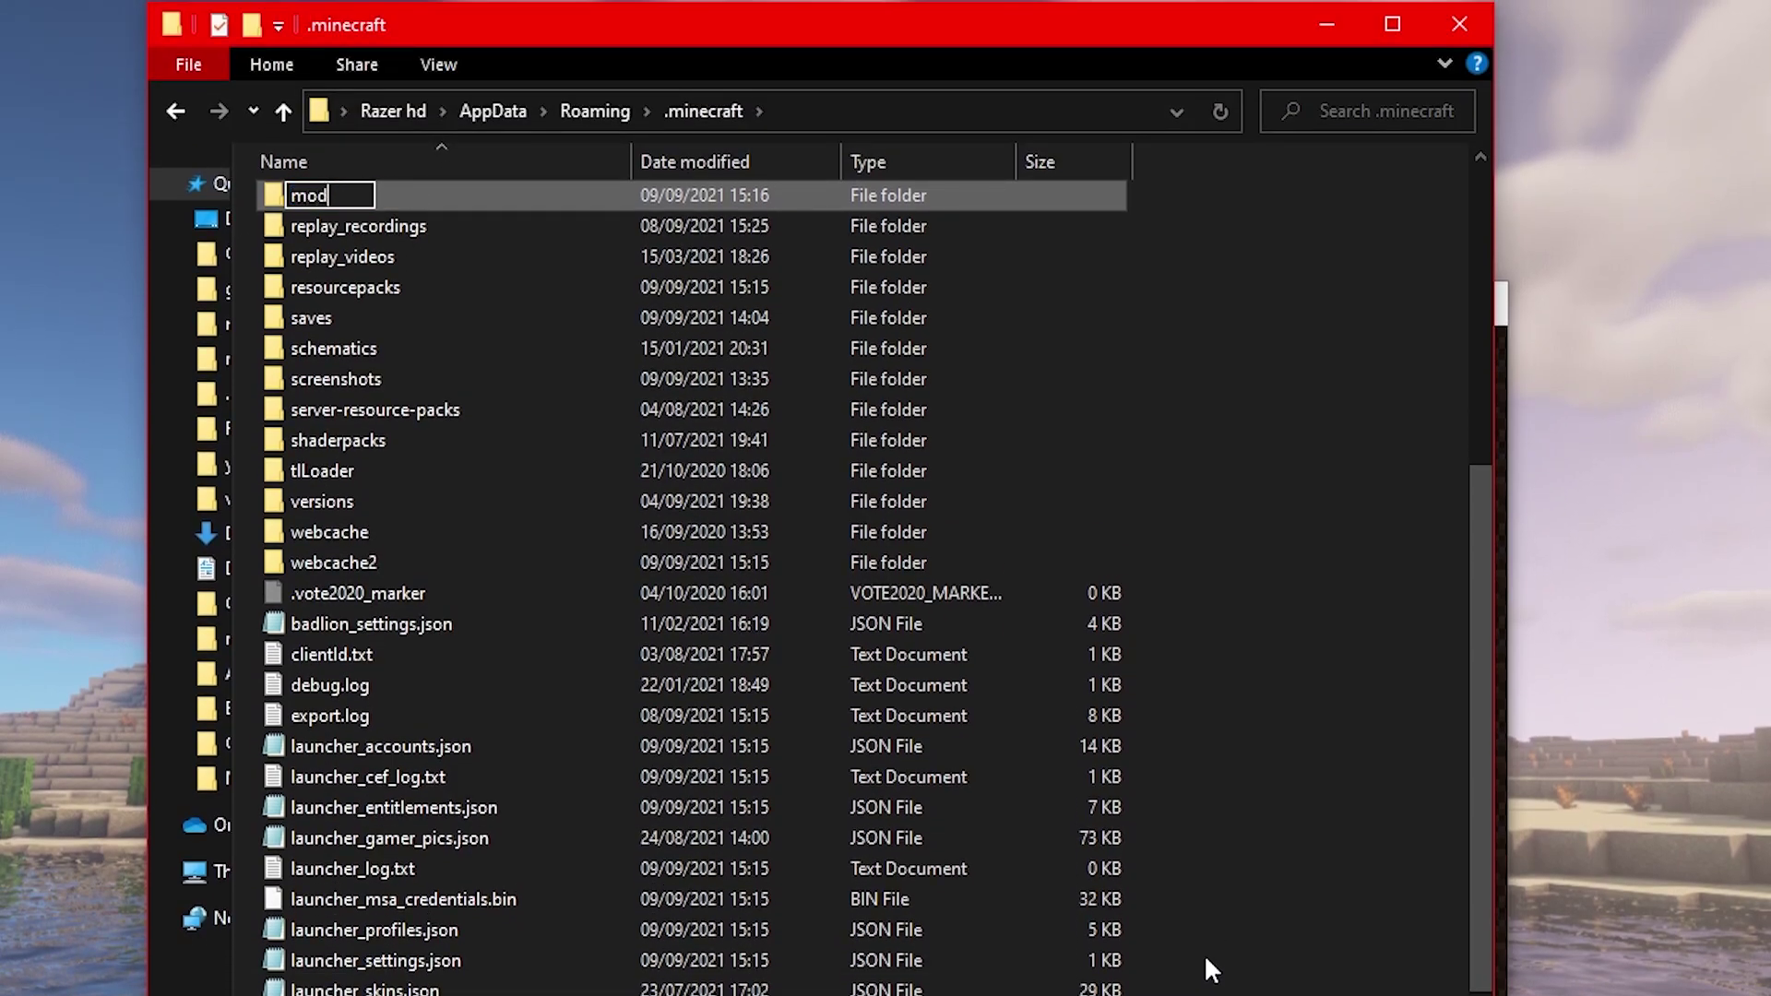
pyautogui.press('Return')
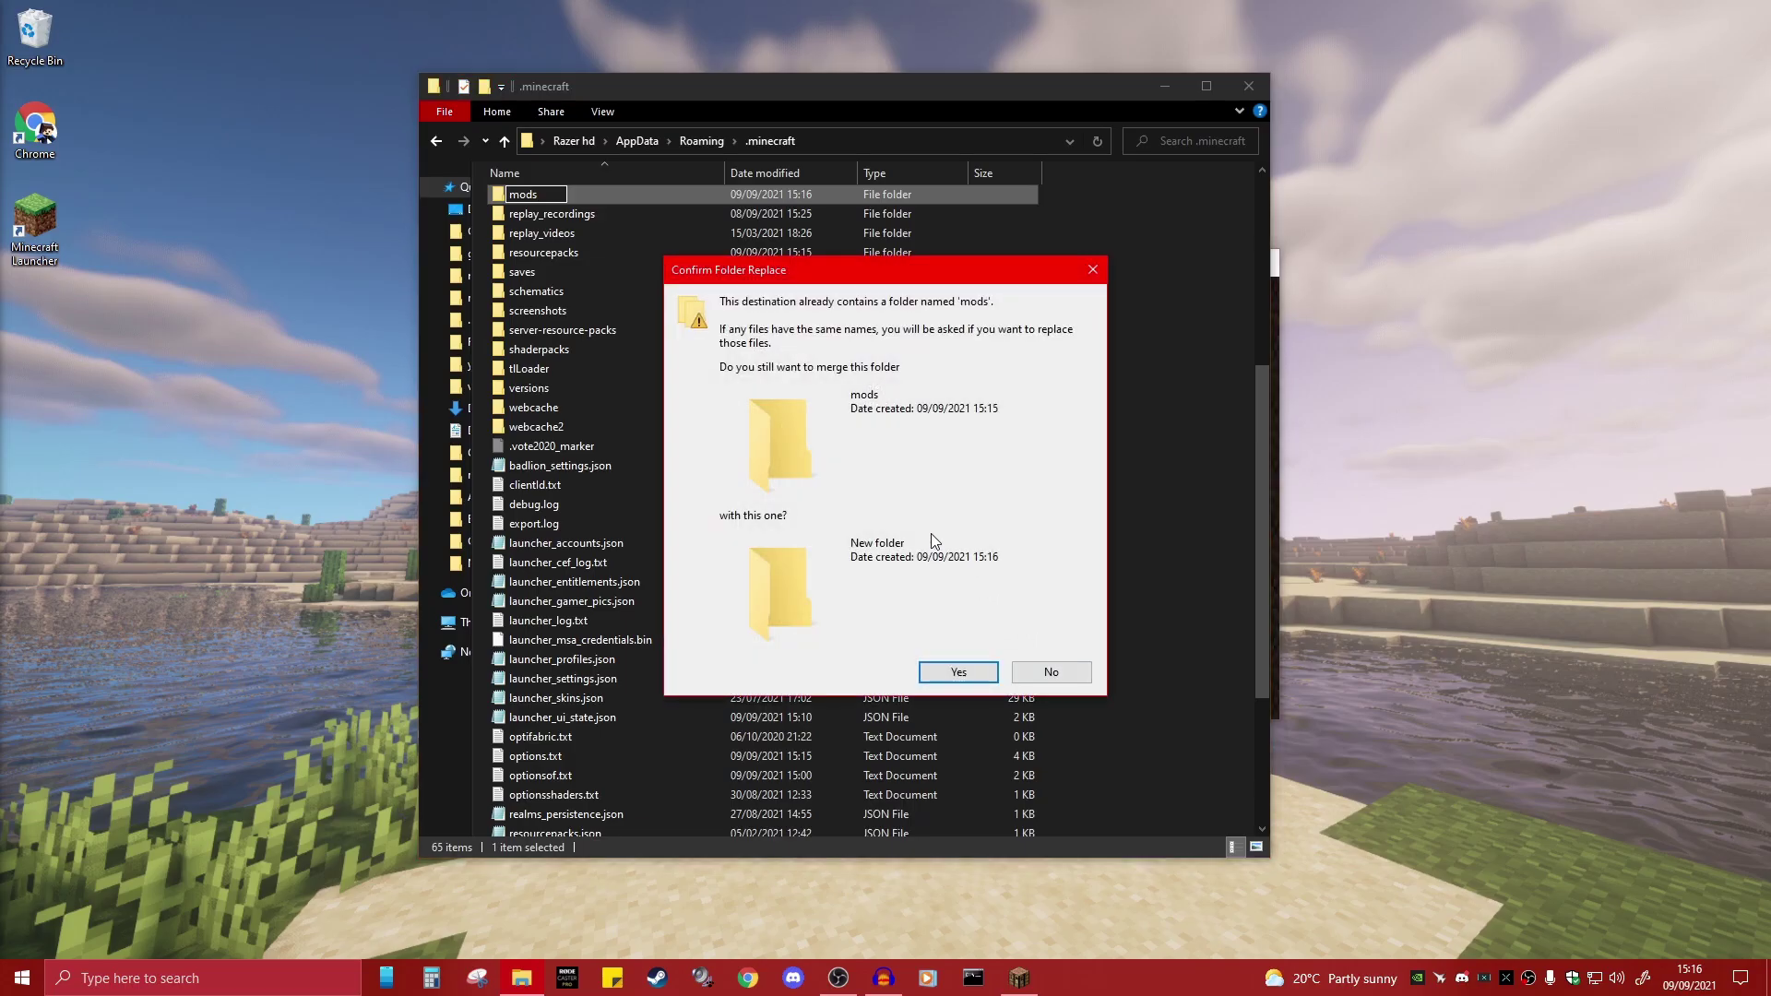
pyautogui.press('Return')
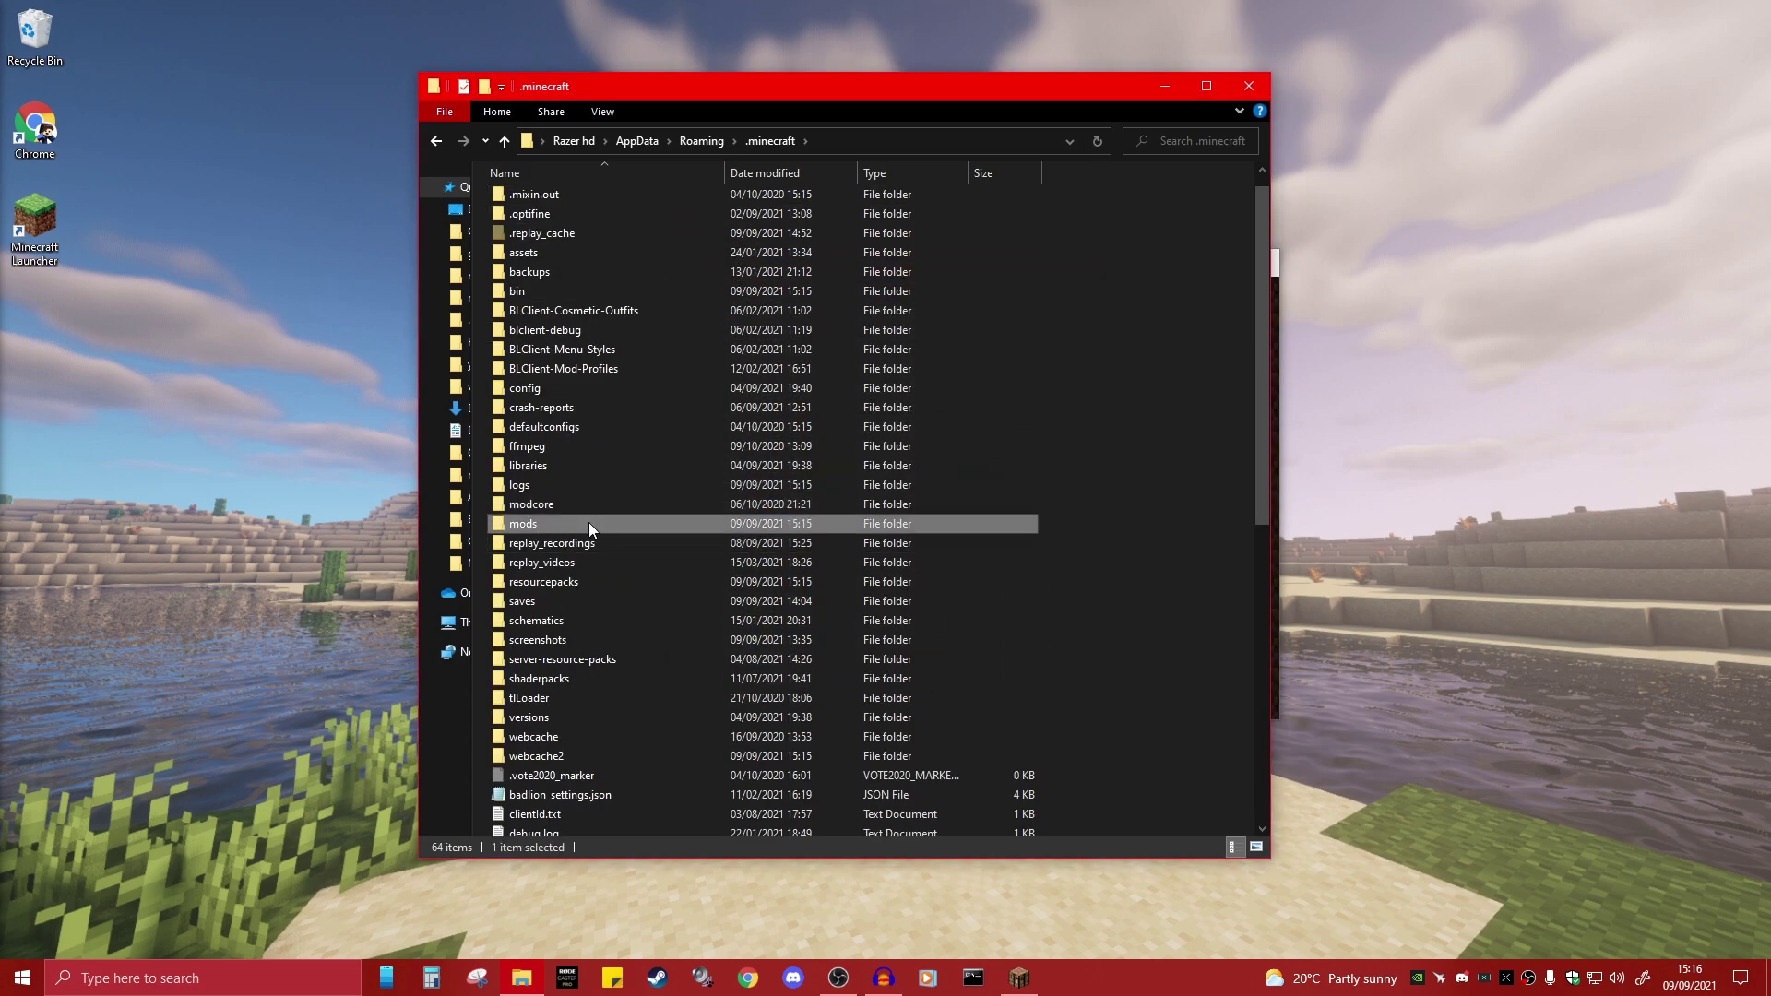
# Move fabric-api-0.40.0+1.17.jar and lambdynamiclights-2.0.2+1.17.jar from the desktop into mods, then close Explorer
pyautogui.doubleClick(557, 523)
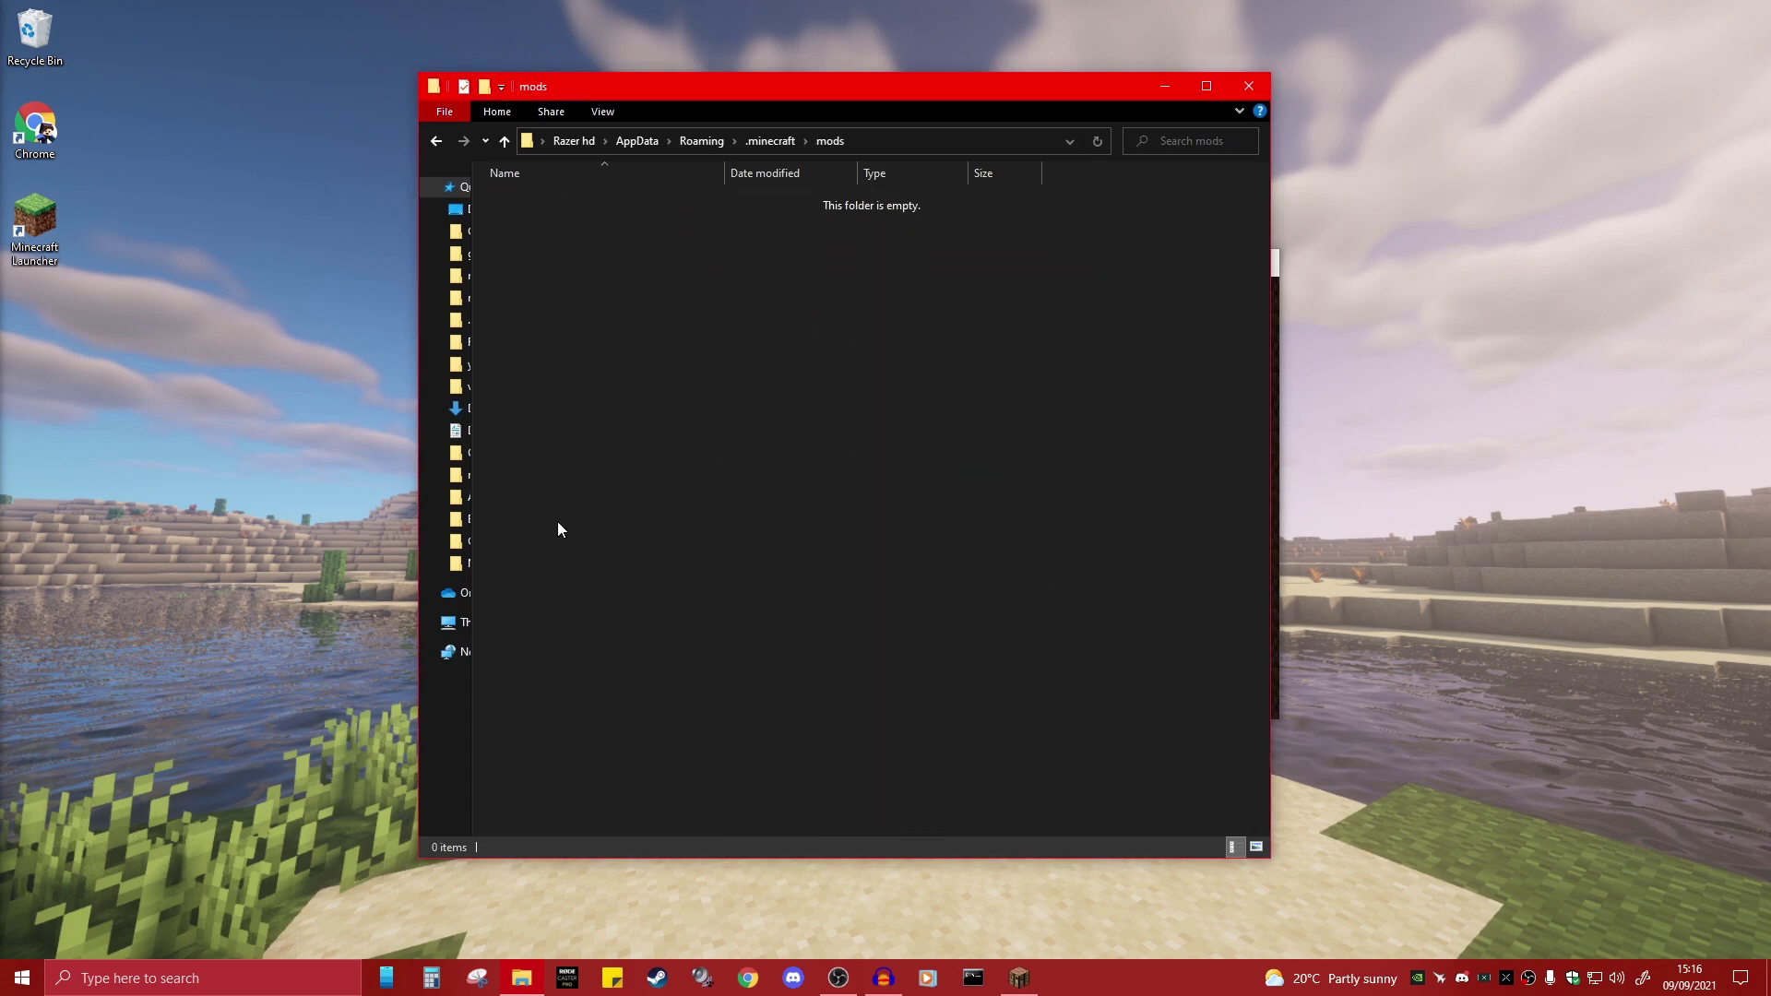
pyautogui.moveTo(666, 85); pyautogui.dragTo(693, 217)
pyautogui.moveTo(685, 80); pyautogui.dragTo(814, 412)
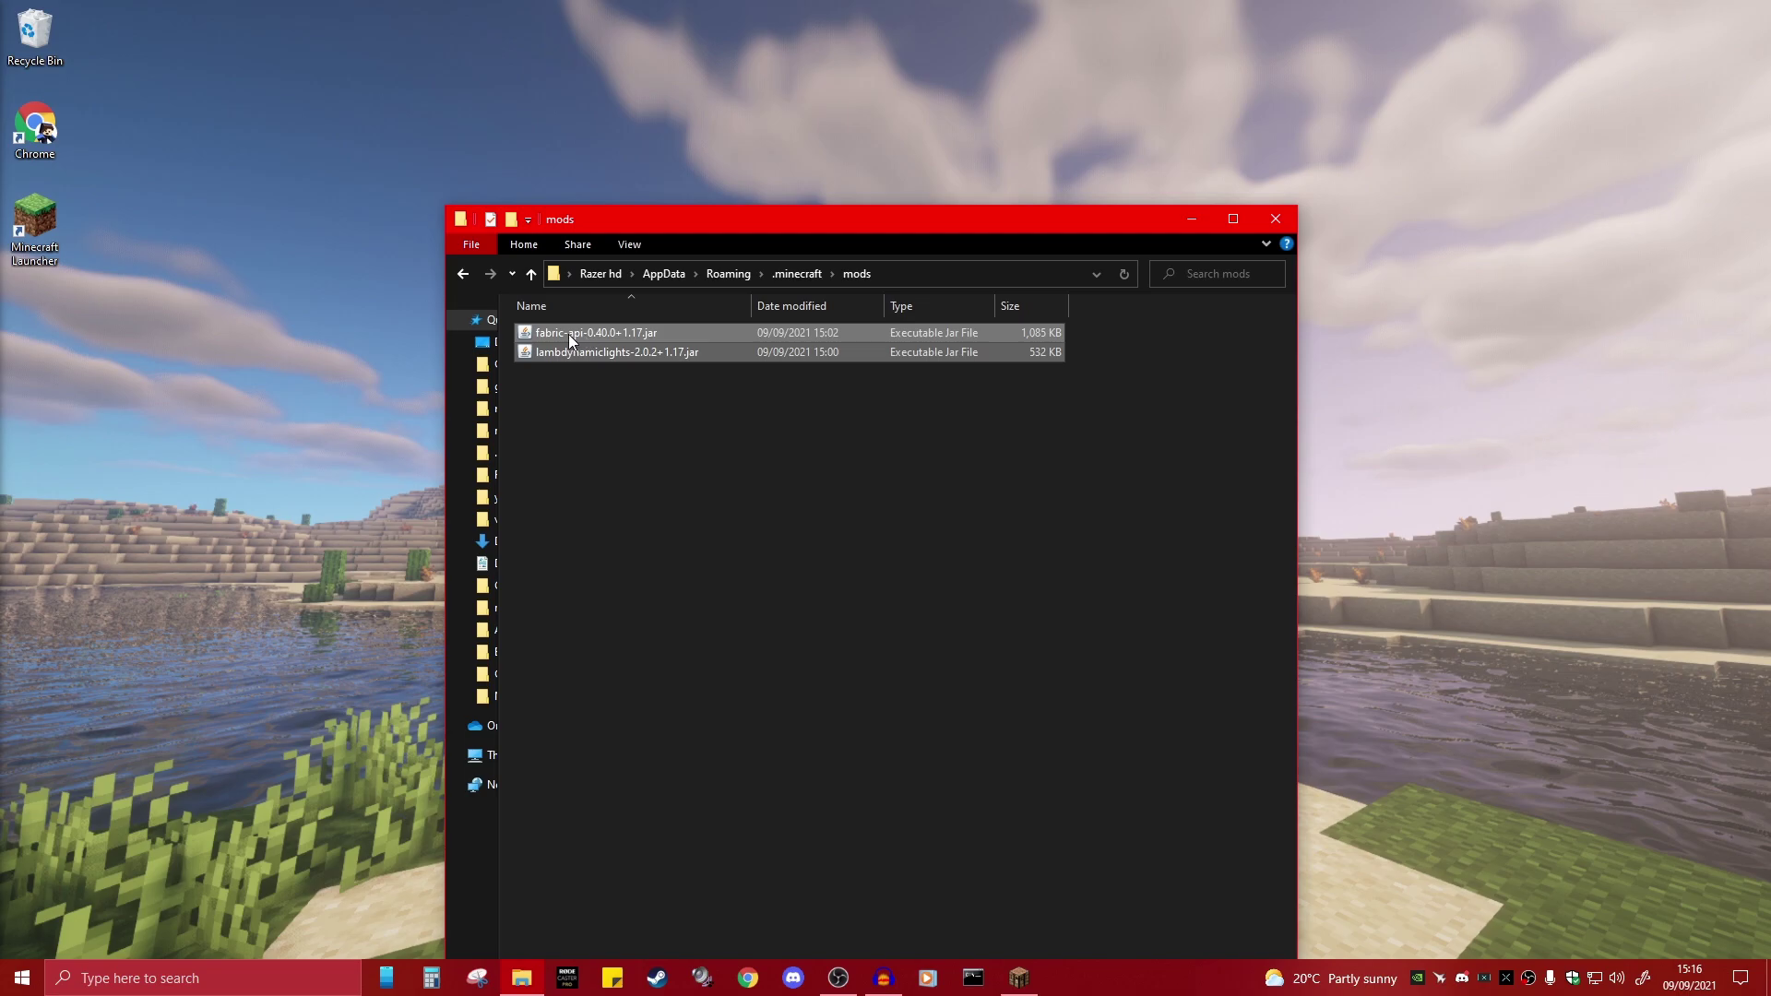
pyautogui.moveTo(590, 406); pyautogui.dragTo(727, 423)
pyautogui.moveTo(839, 225); pyautogui.dragTo(701, 99)
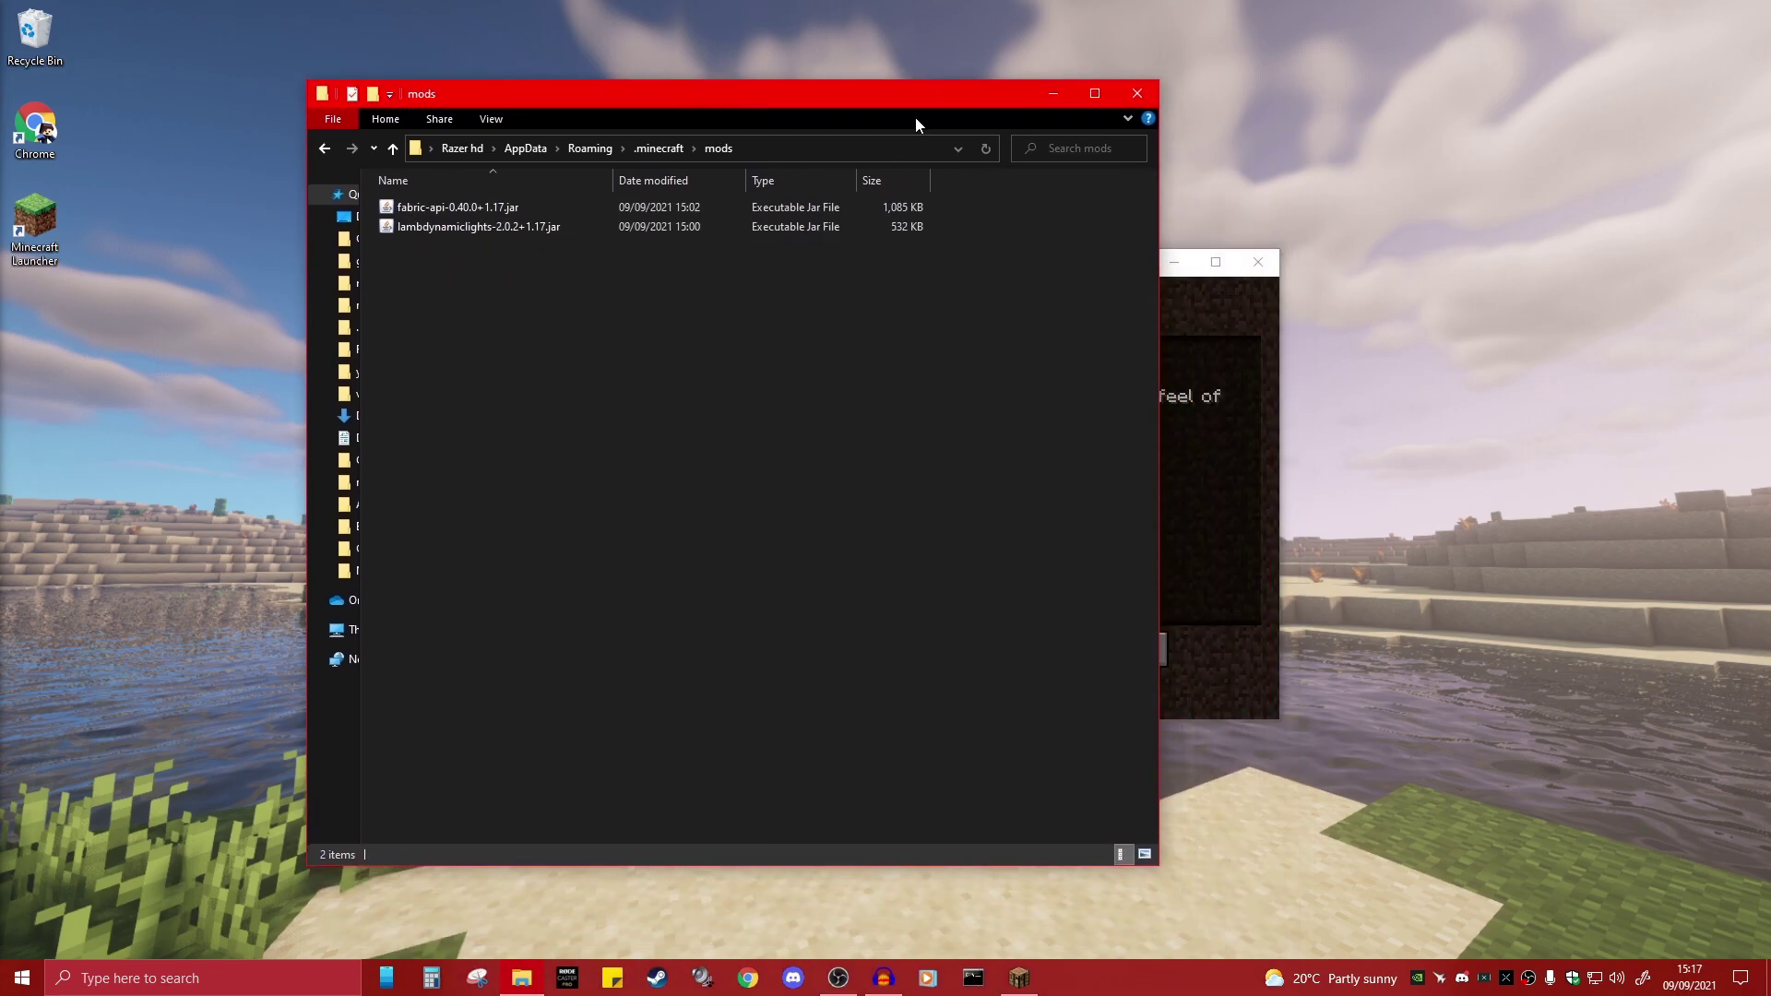
pyautogui.click(1137, 94)
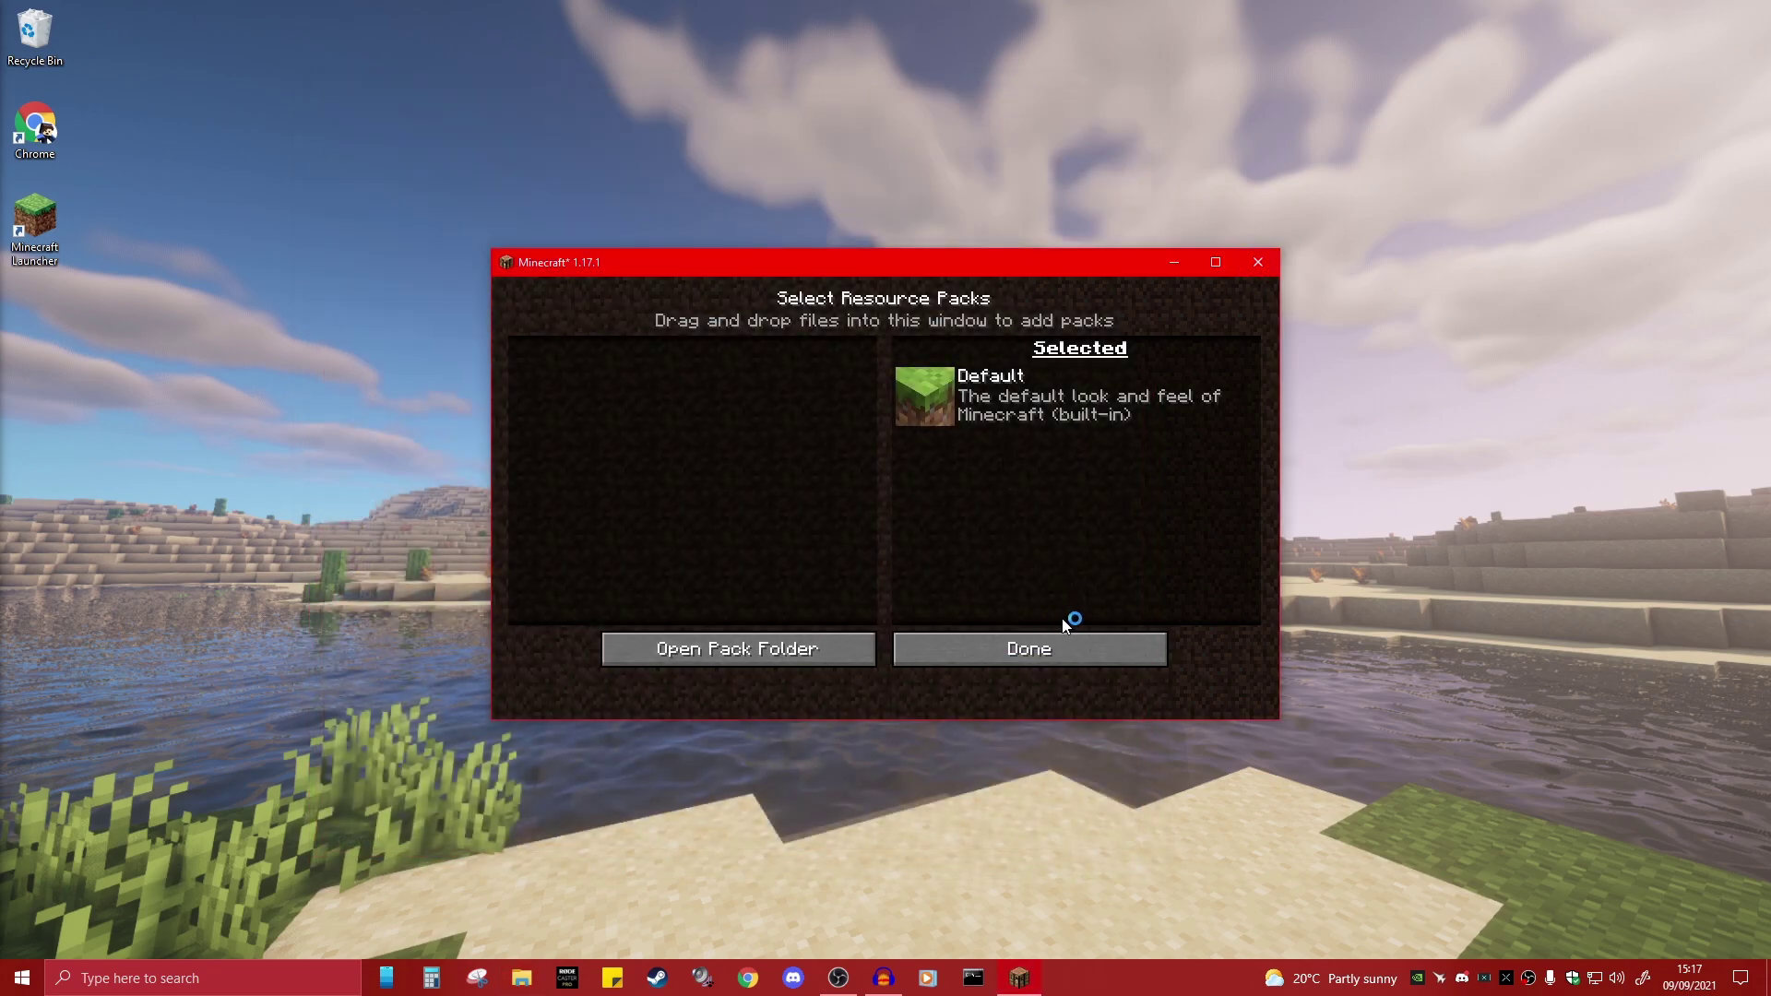
# Quit the game, keep fabric-loader-1.17.1 selected on Play, and list all installations
pyautogui.click(1258, 263)
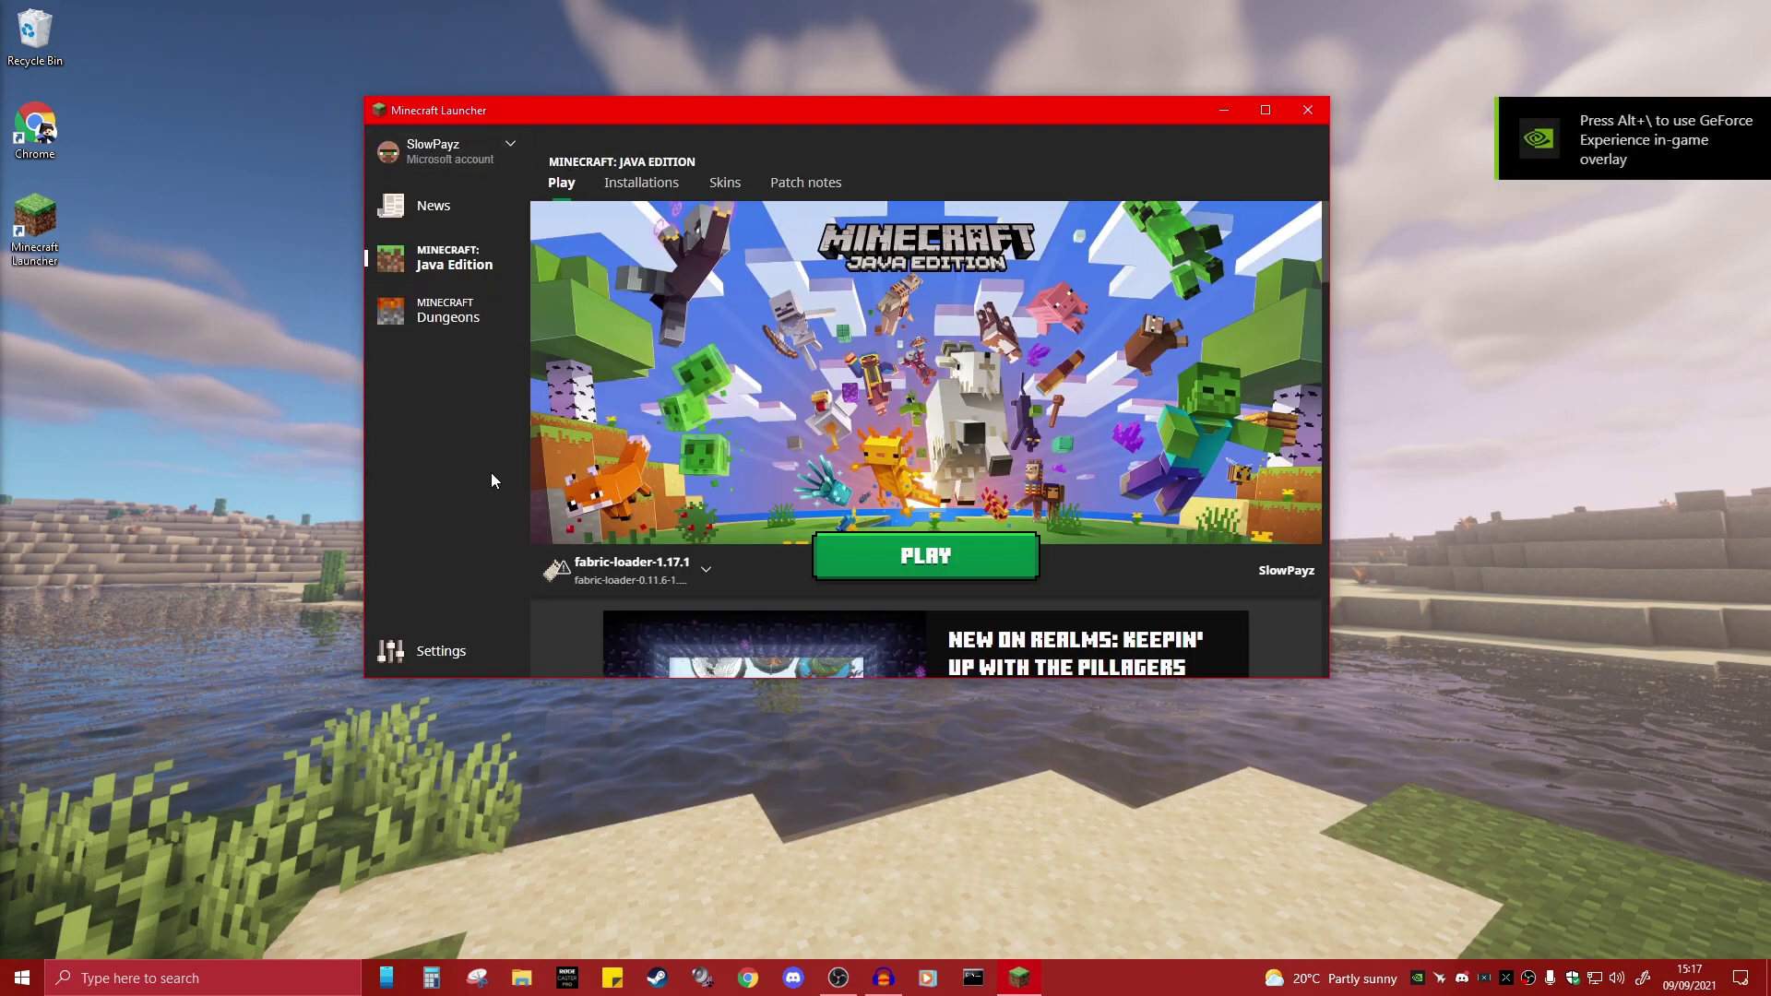
pyautogui.click(616, 570)
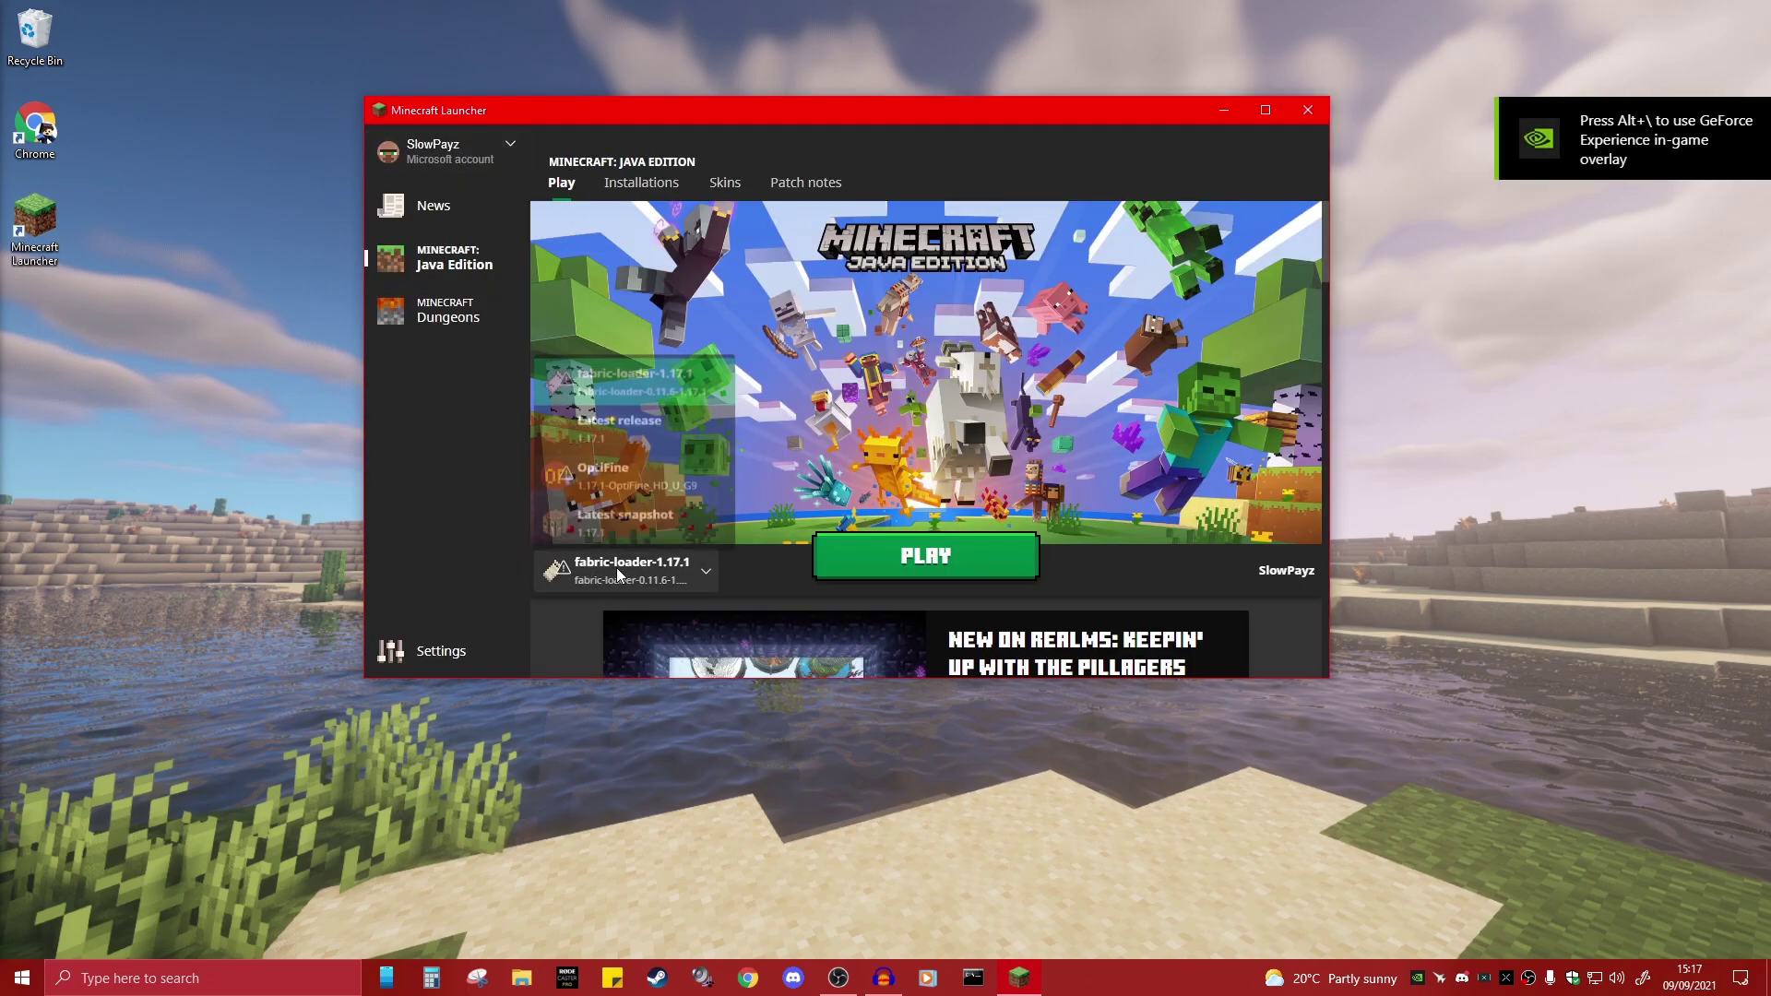
pyautogui.click(595, 379)
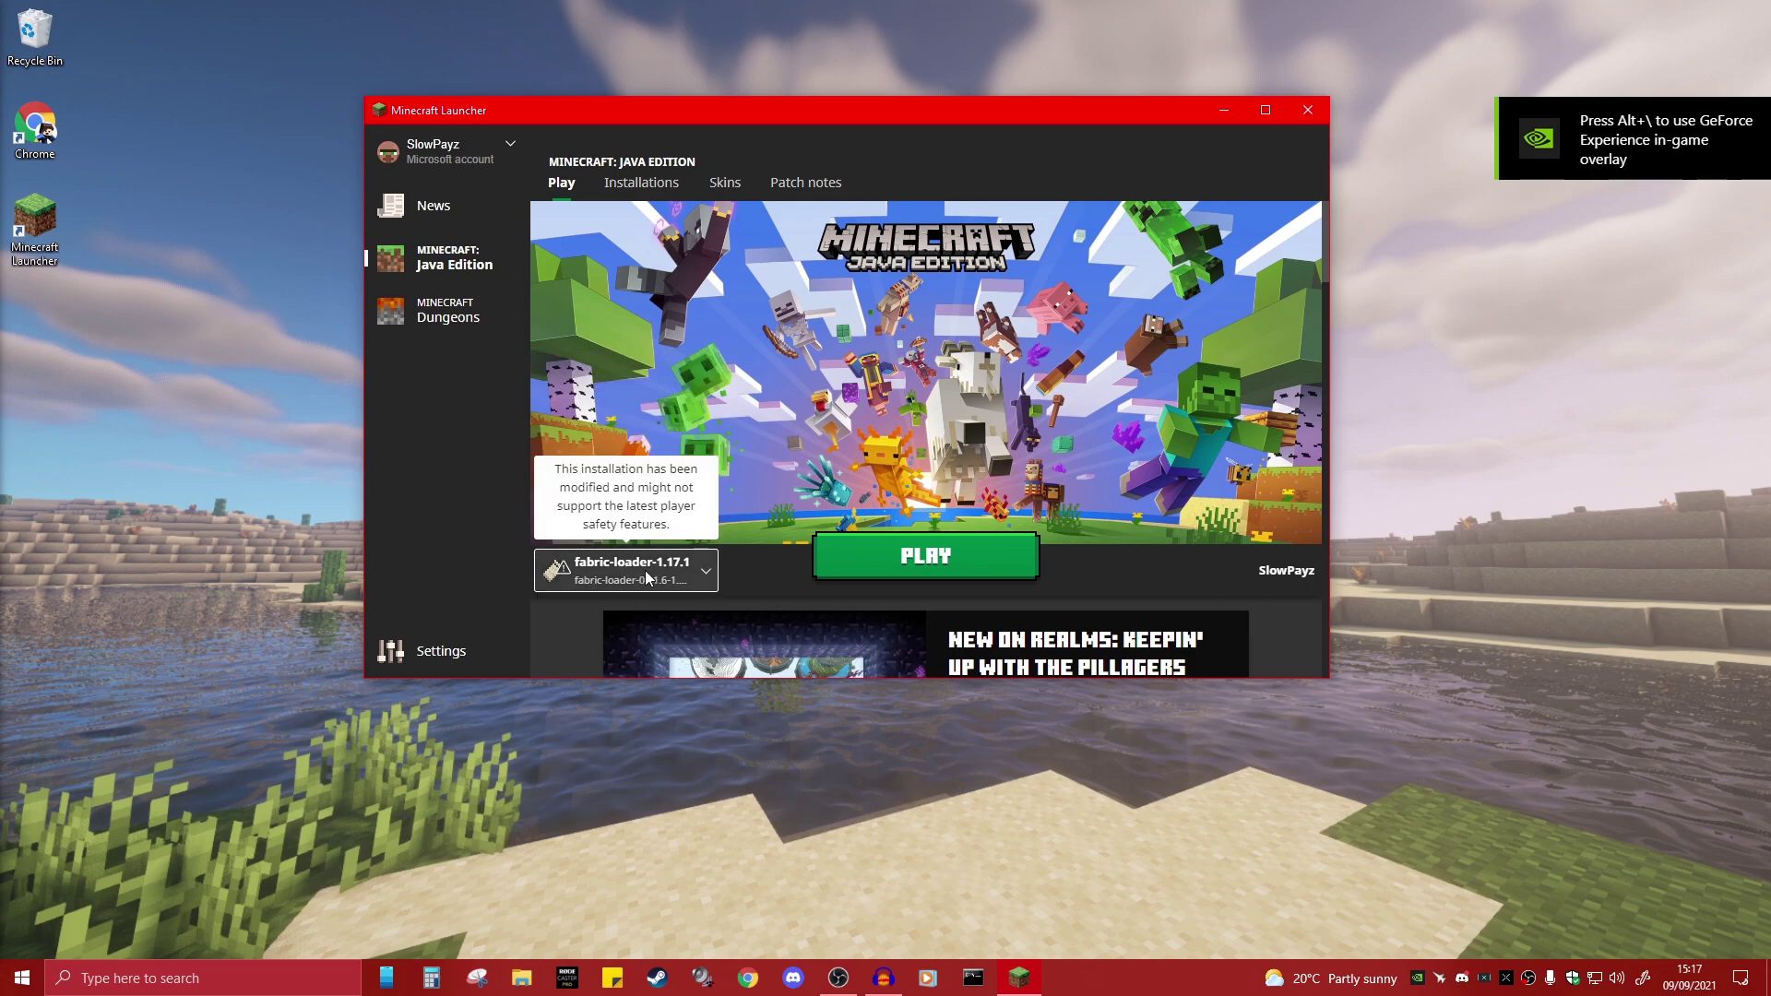
pyautogui.click(631, 185)
pyautogui.moveTo(639, 367)
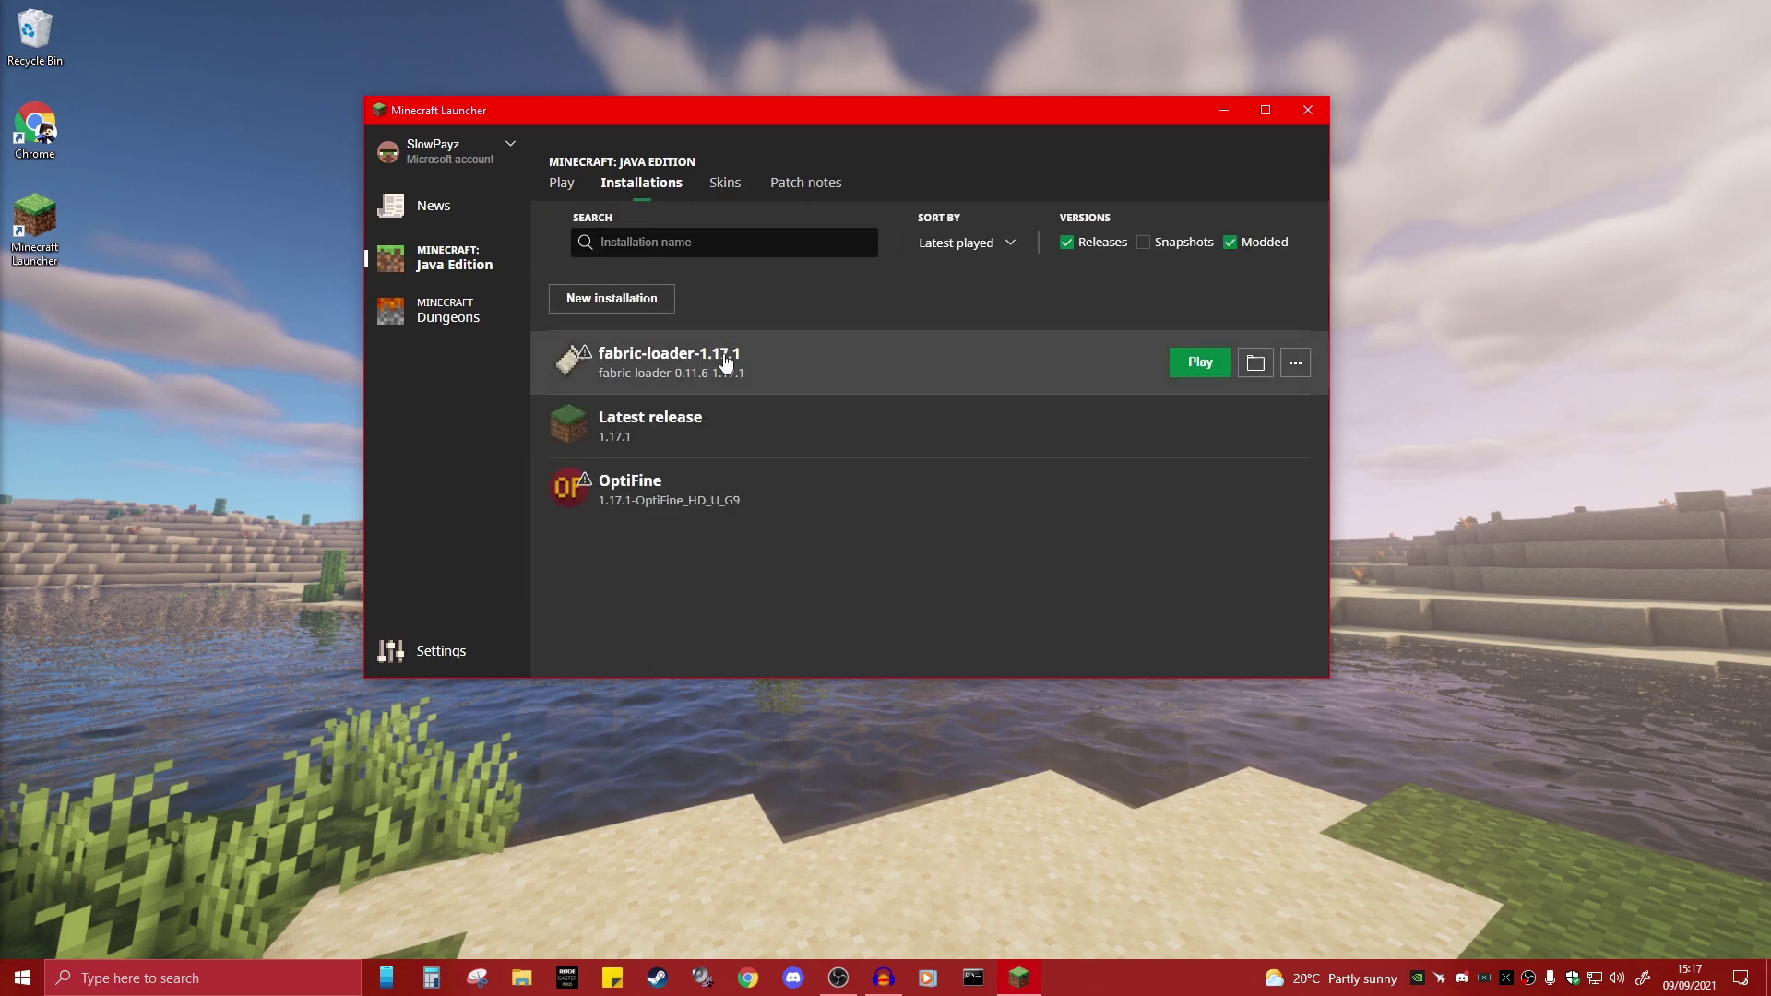
# Toggle the Modded filter off and on, then play fabric-loader-1.17.1 from the installations list
pyautogui.click(1237, 250)
pyautogui.click(1238, 251)
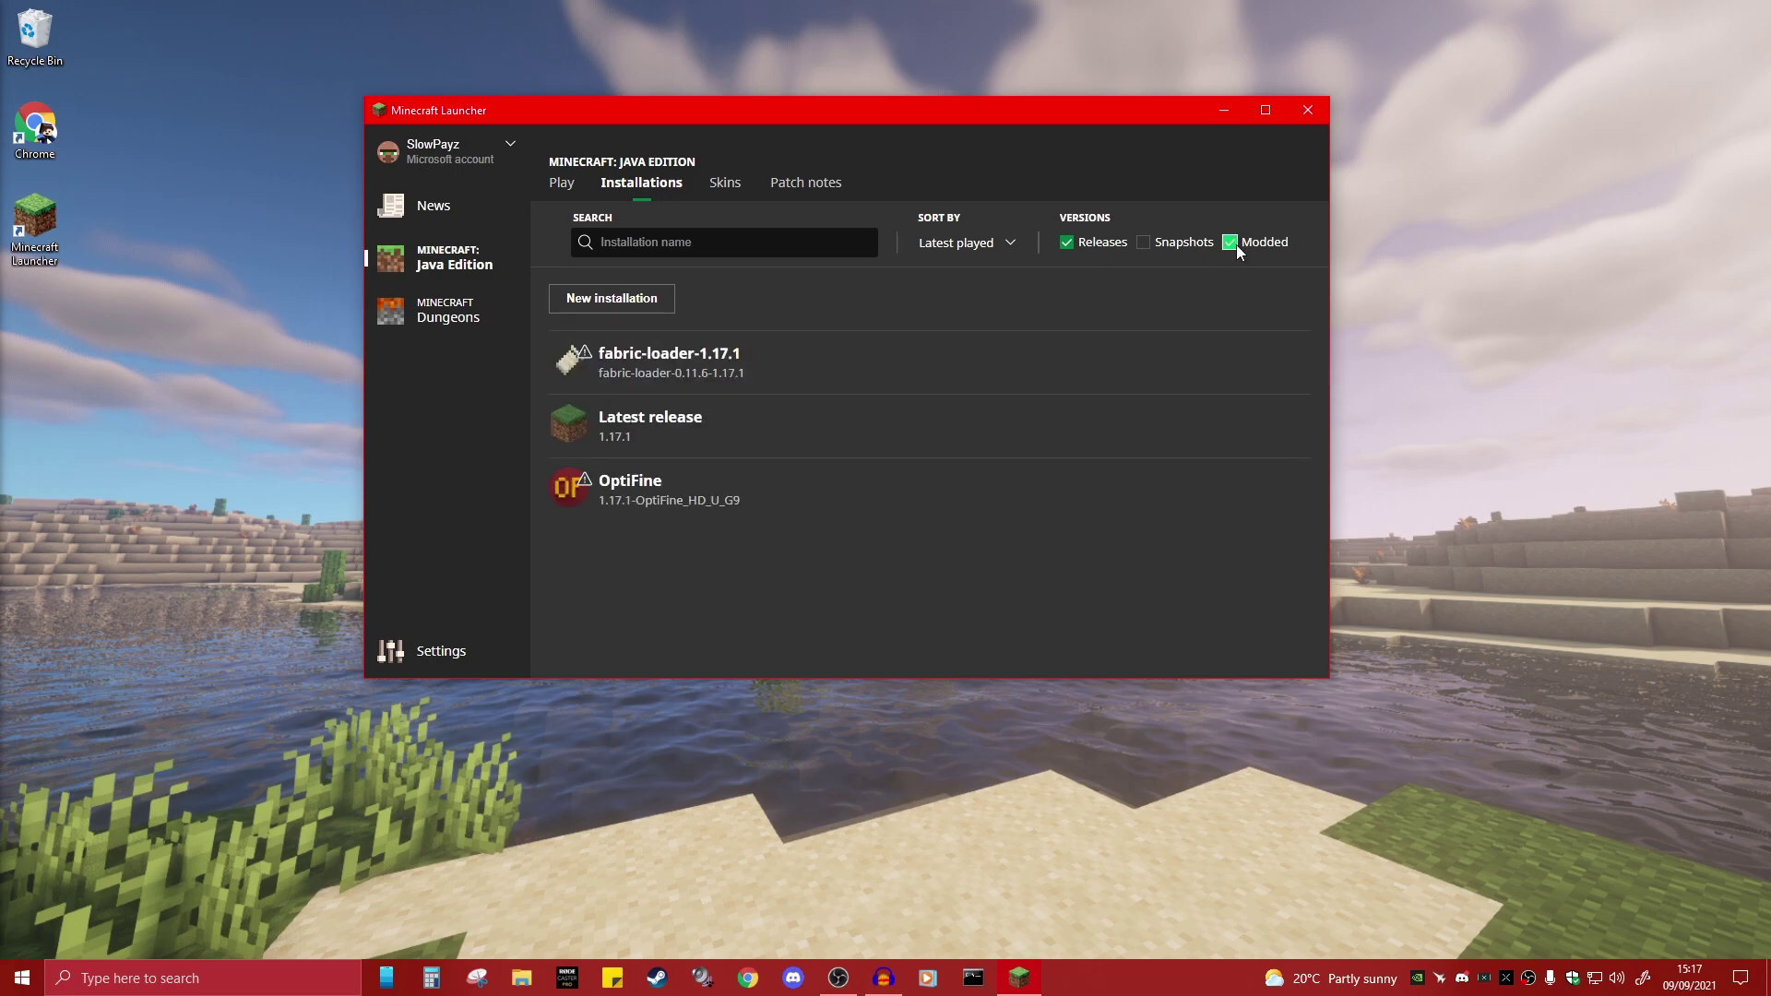
pyautogui.moveTo(716, 371)
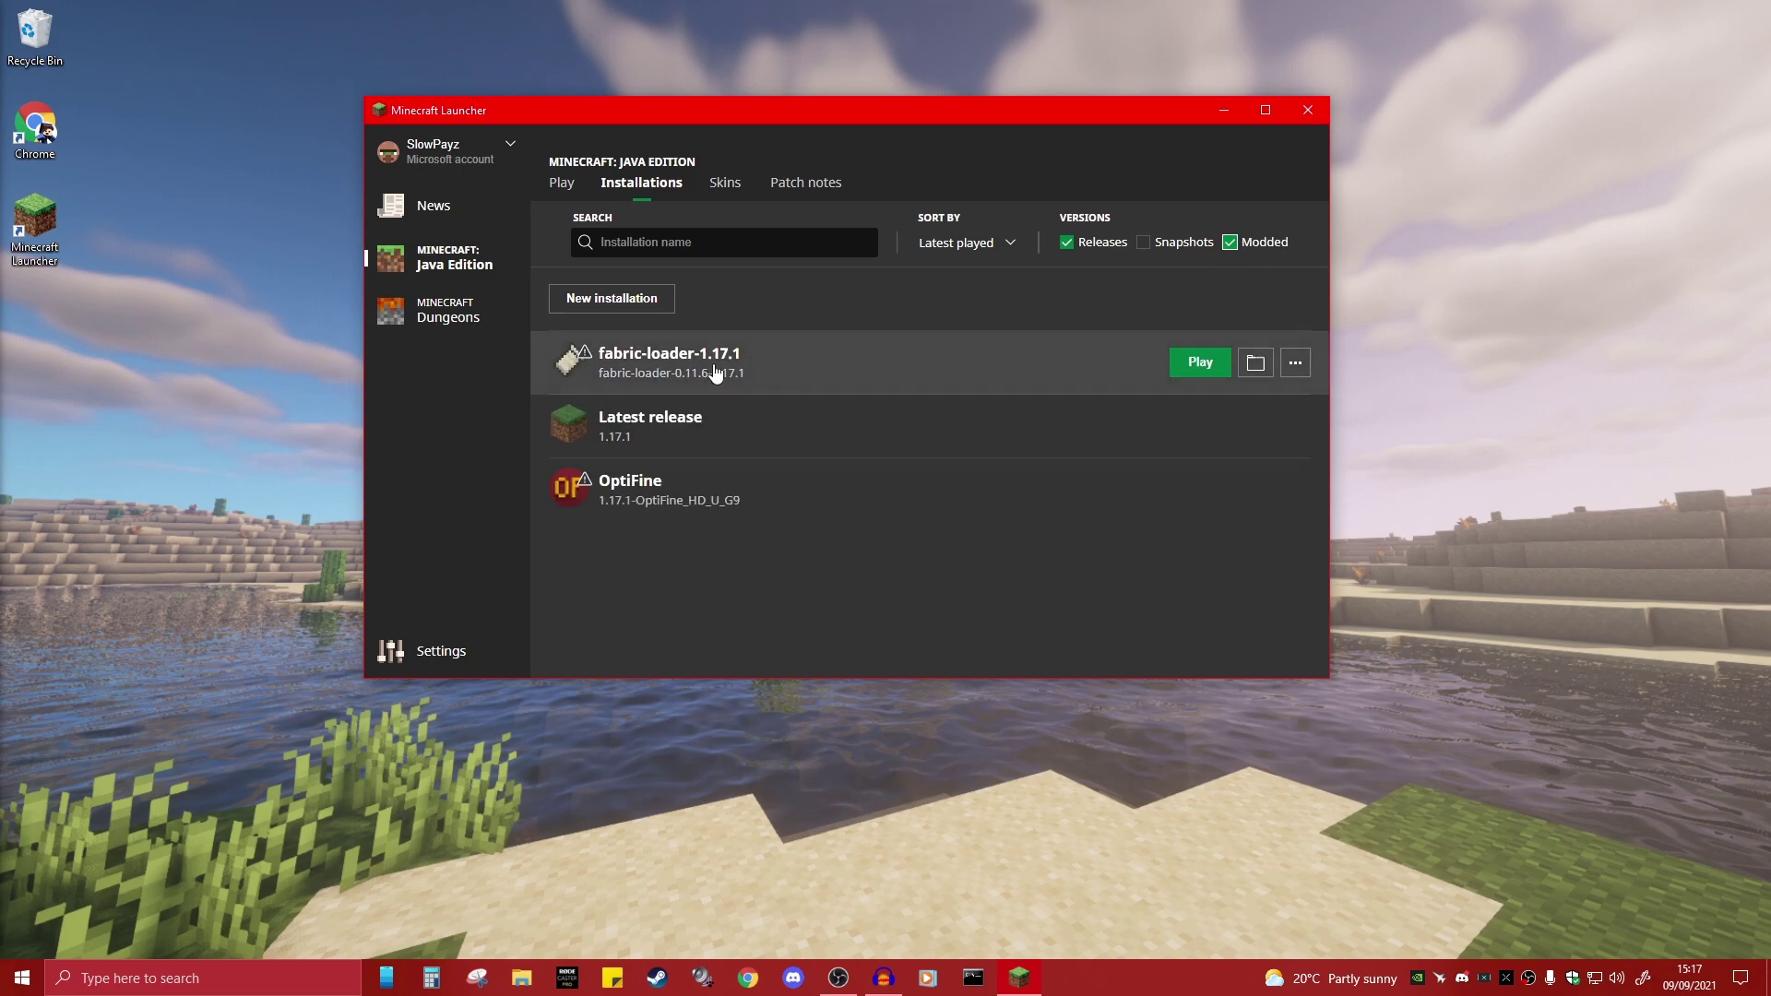
pyautogui.click(1200, 363)
# Confirm fabric-loader-1.17.1 as the chosen installation and launch Minecraft with Fabric
pyautogui.click(628, 578)
pyautogui.click(705, 570)
pyautogui.click(925, 556)
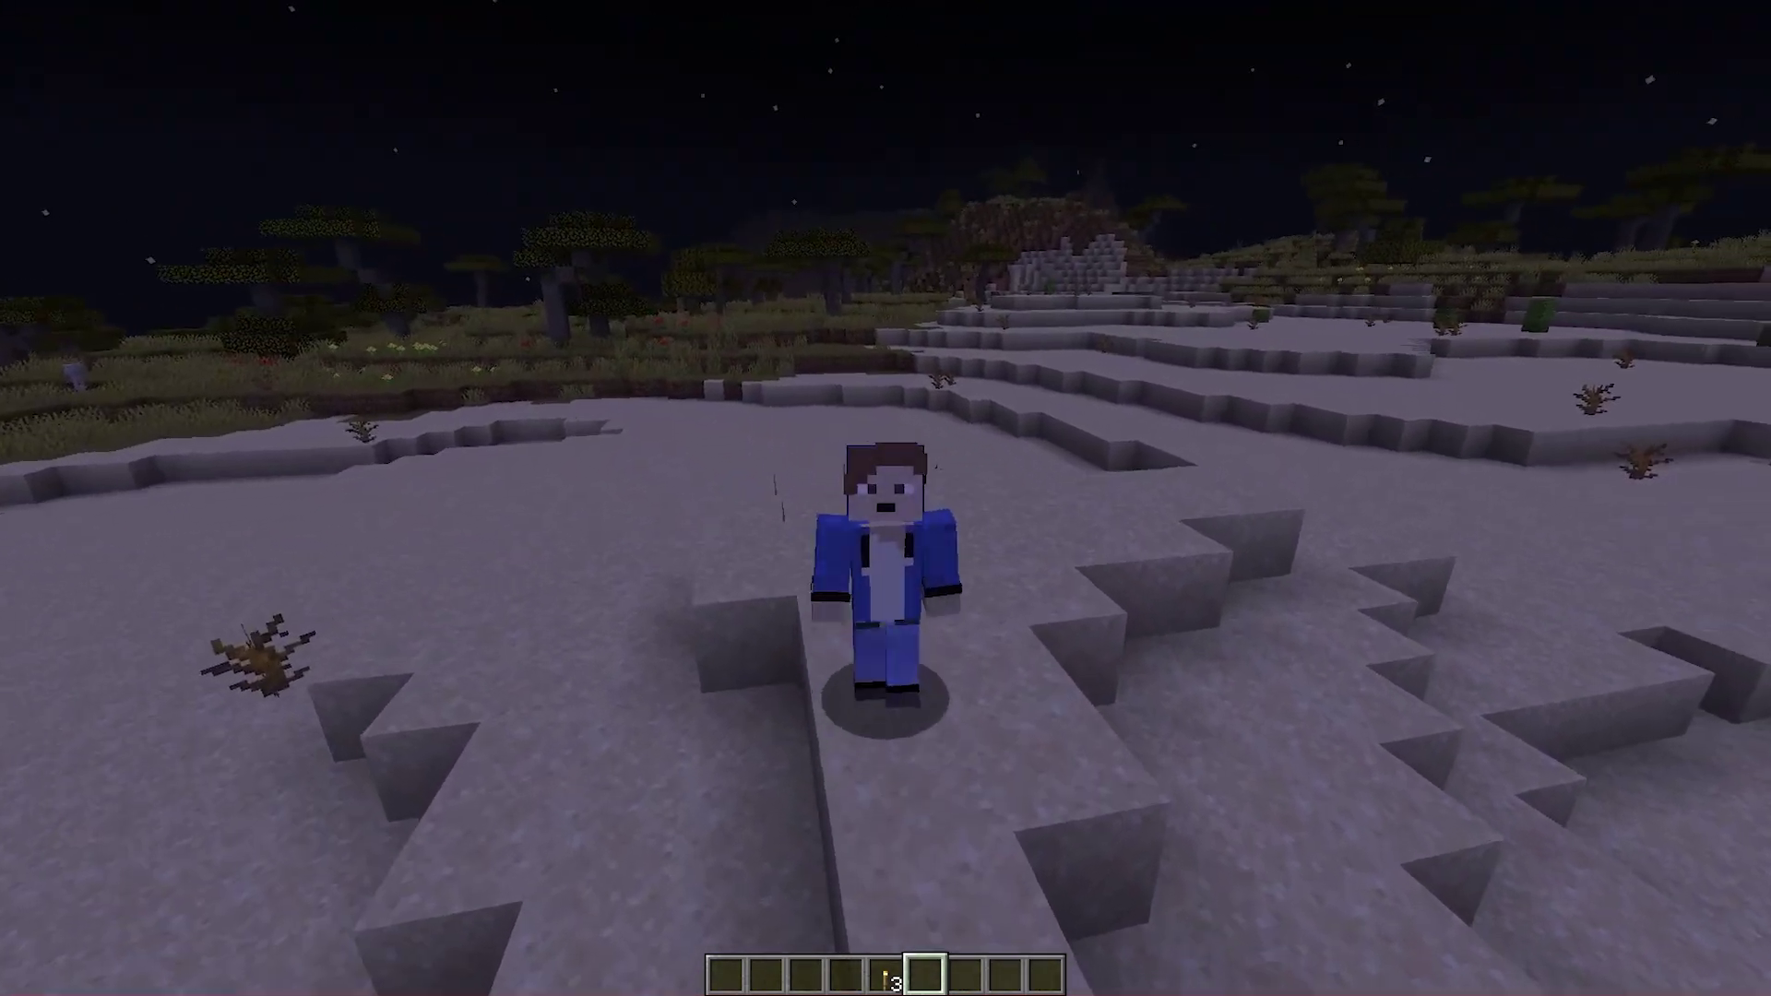
# Switch to first-person with F5, select the torch in the hotbar, and walk forward across the sand
pyautogui.press('F5')
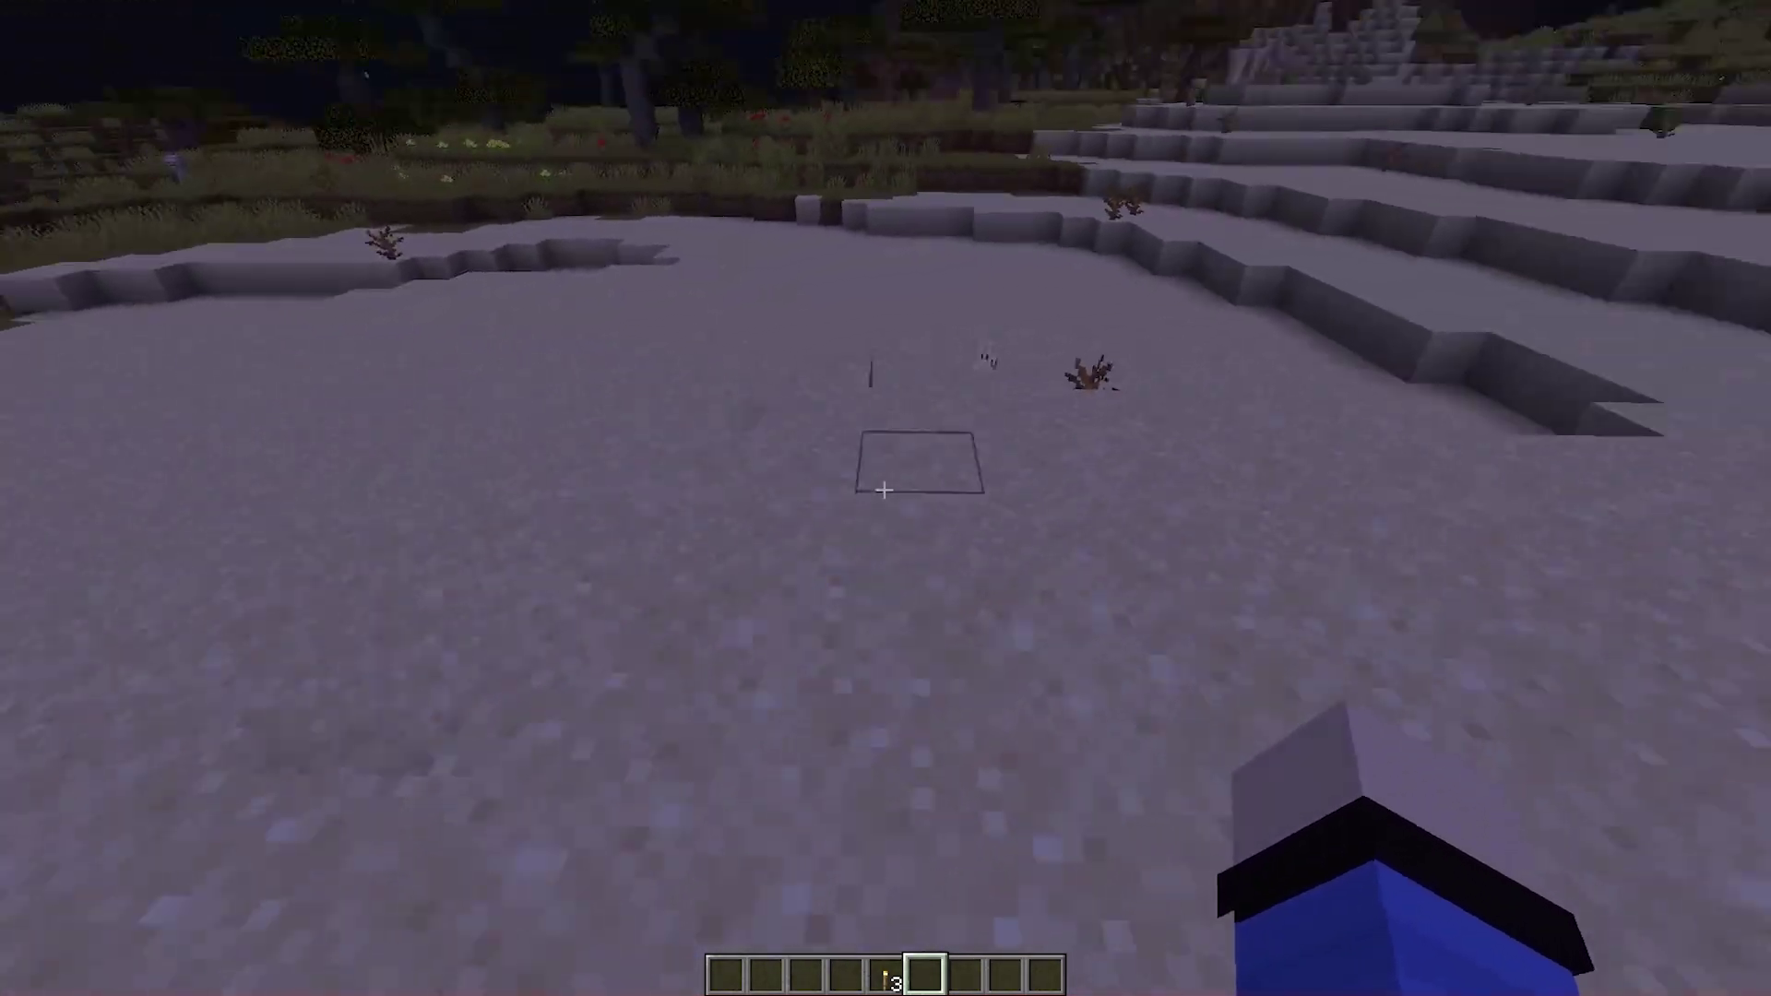
pyautogui.scroll(1, 885, 498)
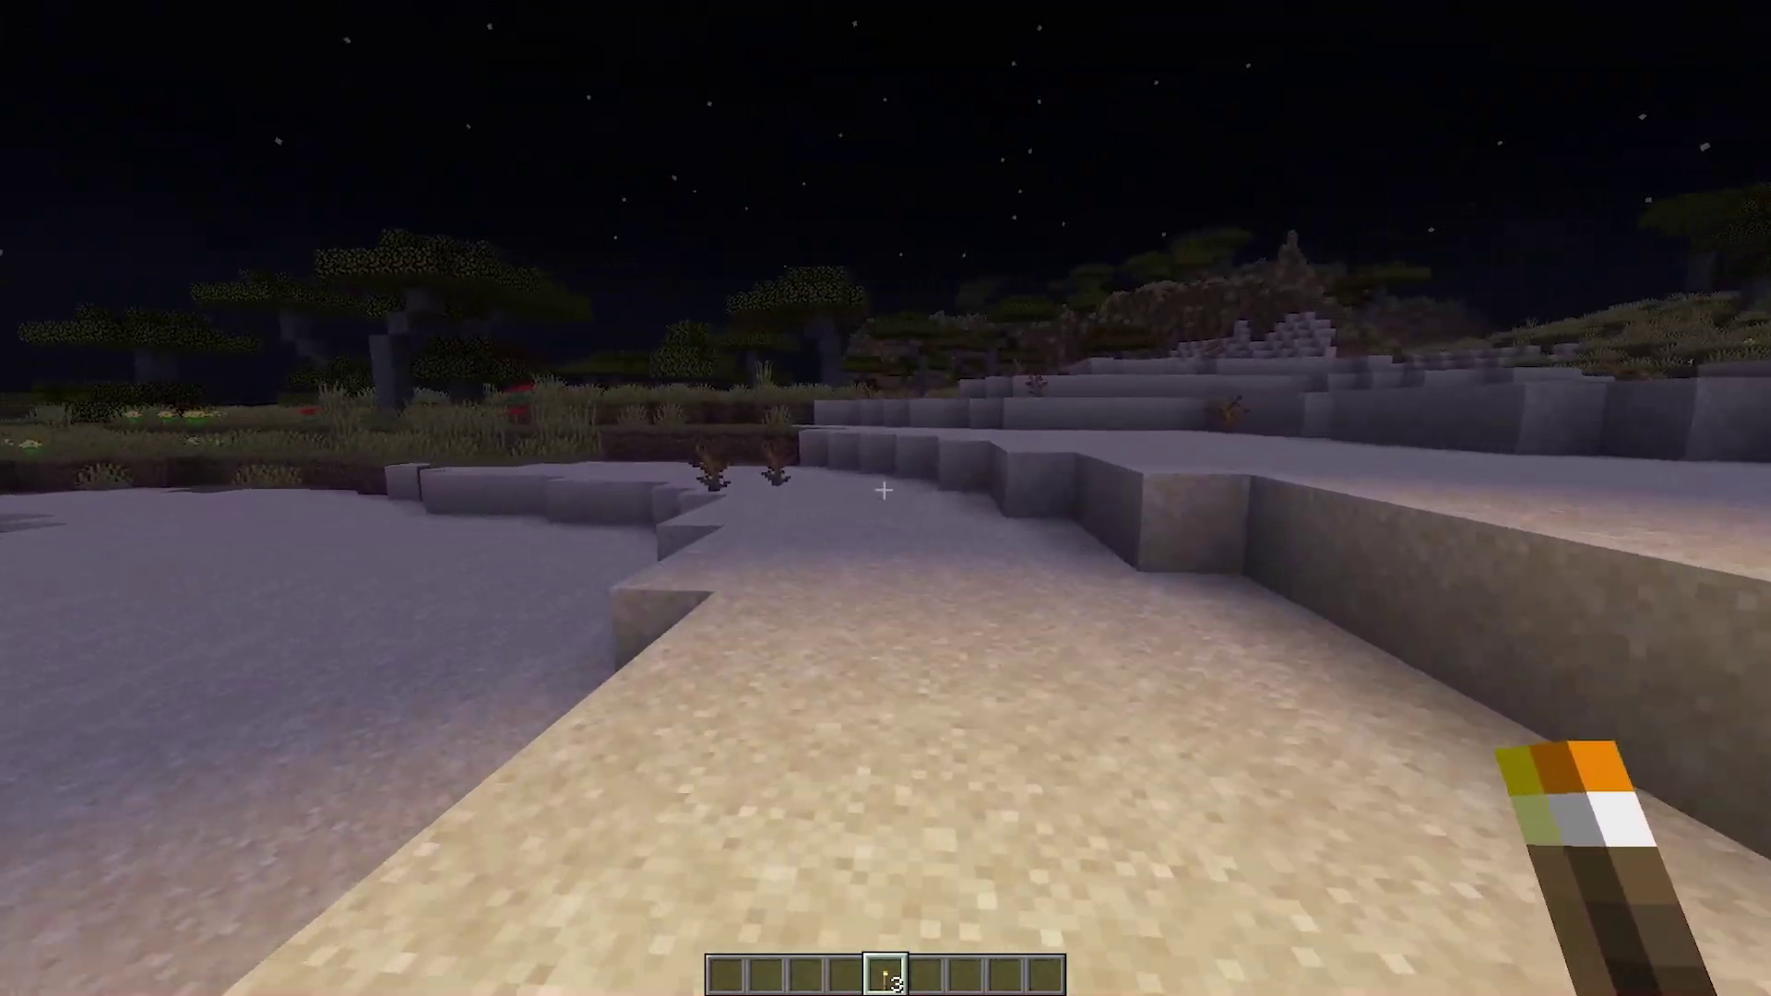
pyautogui.press('w')
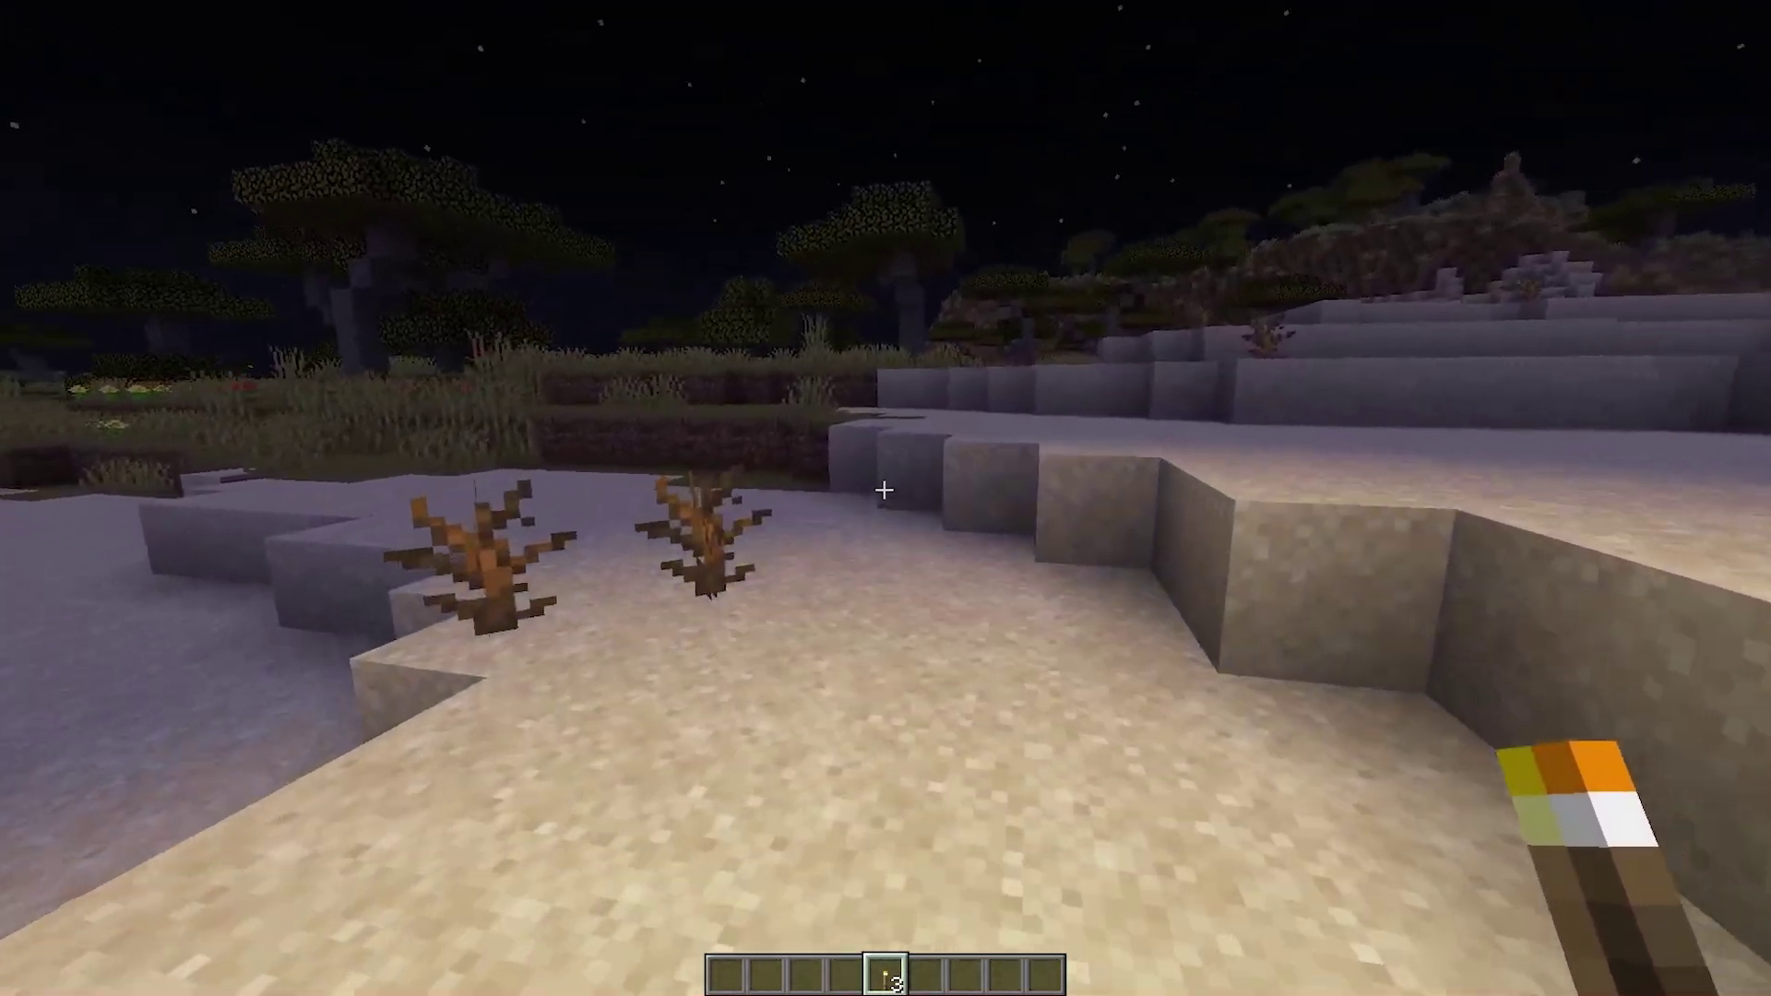